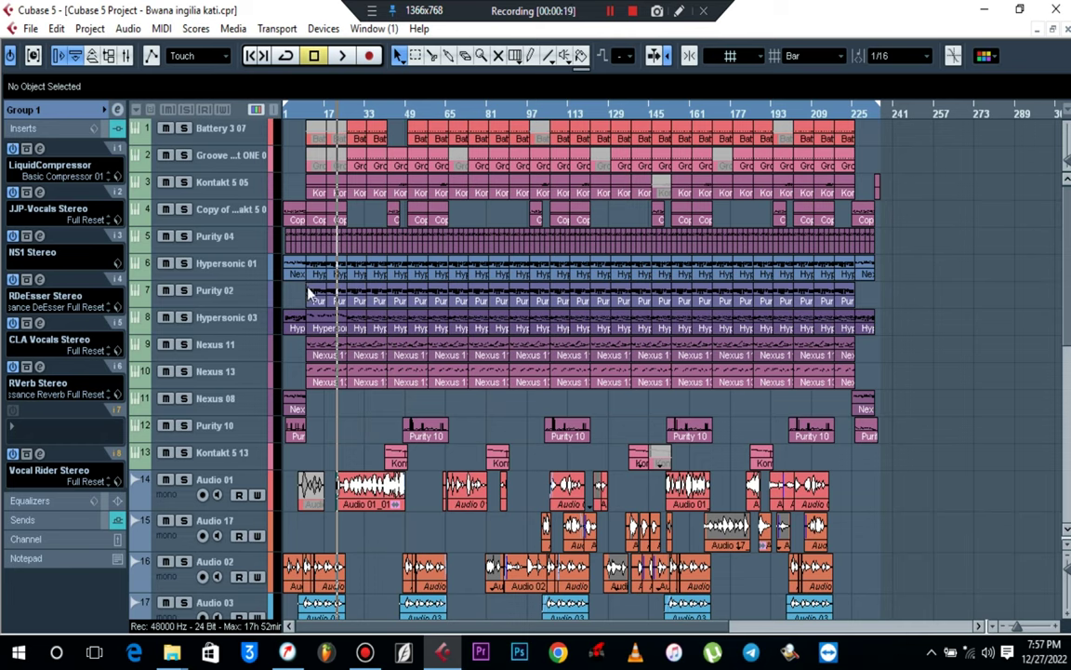
# Set the loop range to the Nexus 13 part spanning bars 26 to 42 and turn cycle playback on
pyautogui.click(225, 130)
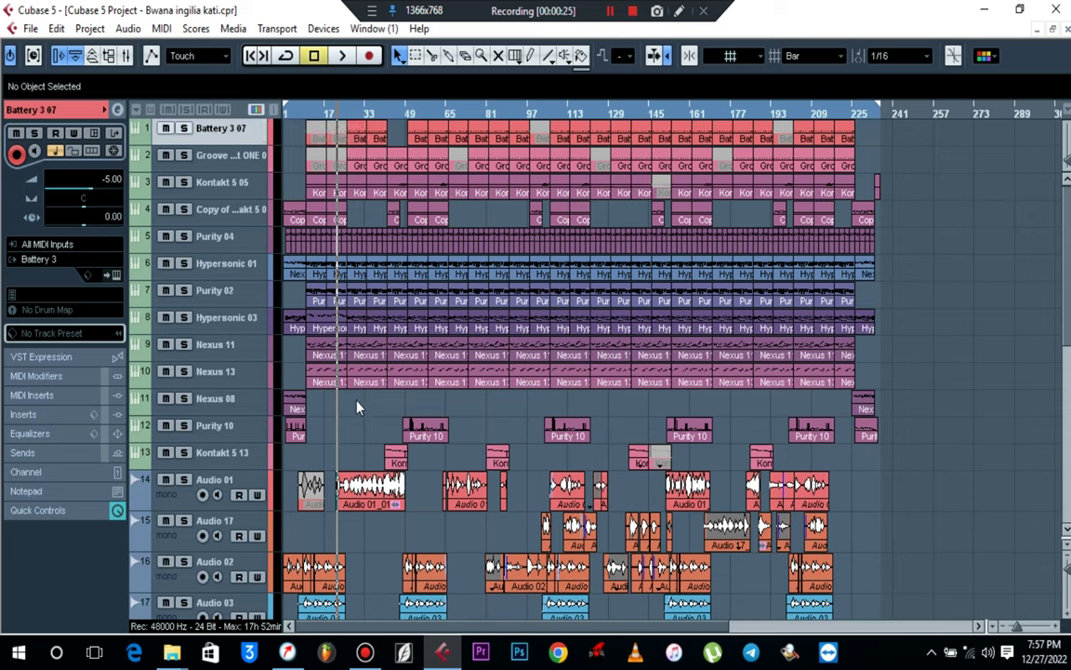
pyautogui.click(378, 372)
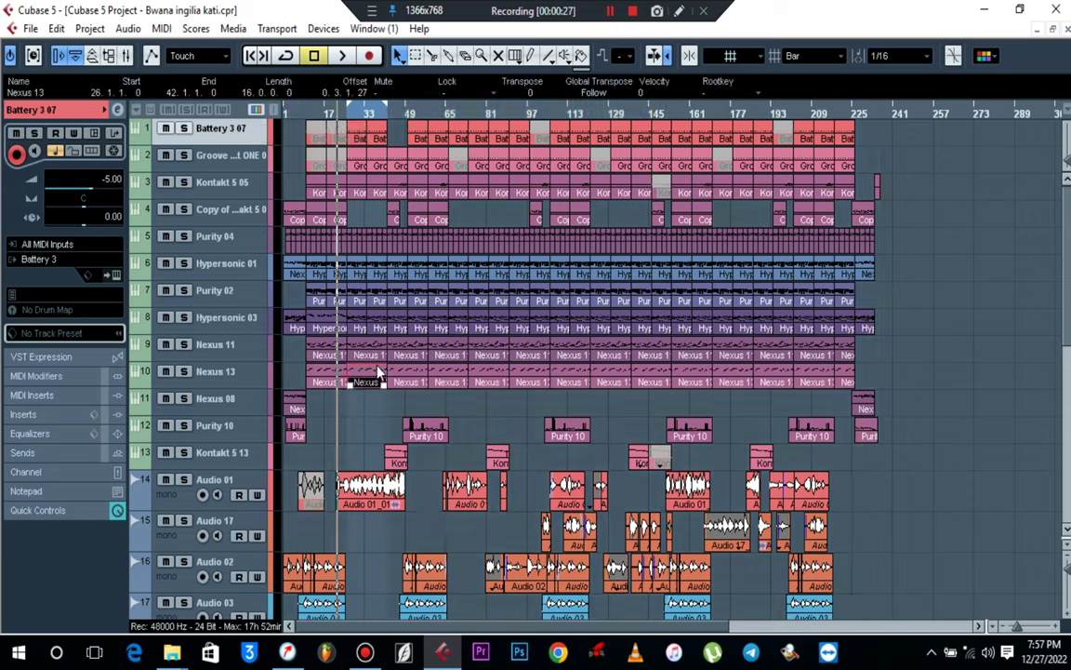
pyautogui.click(937, 261)
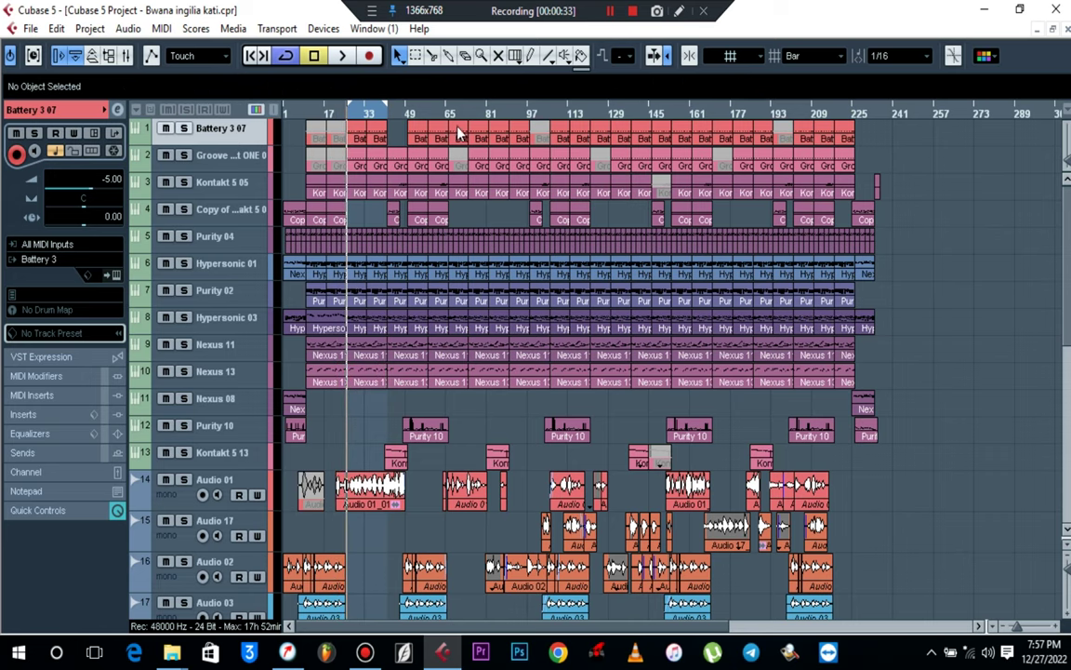
# Solo the Battery 3 07 track and play the looped section
pyautogui.click(183, 127)
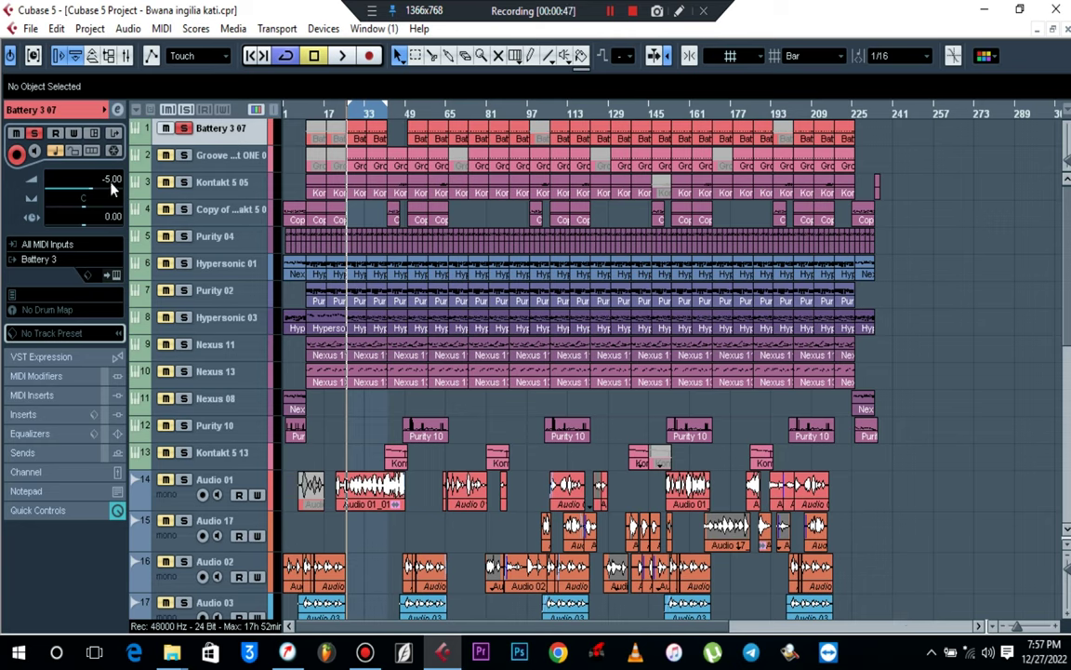
pyautogui.press('space')
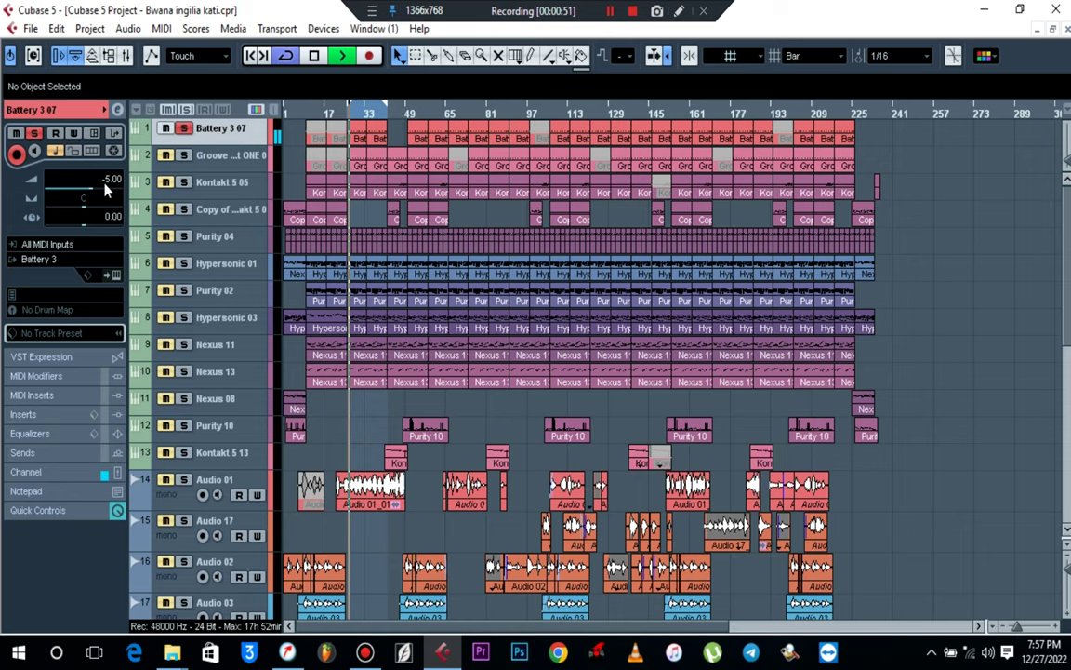
pyautogui.press('h')
pyautogui.press('h')
pyautogui.press('h')
pyautogui.press('h')
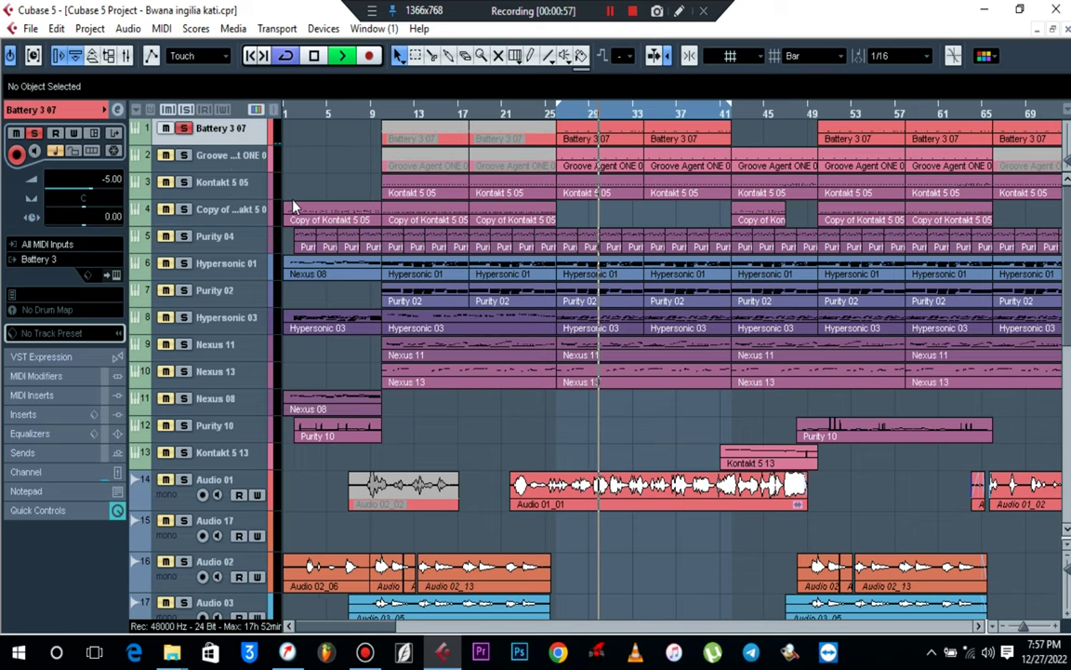
pyautogui.press('space')
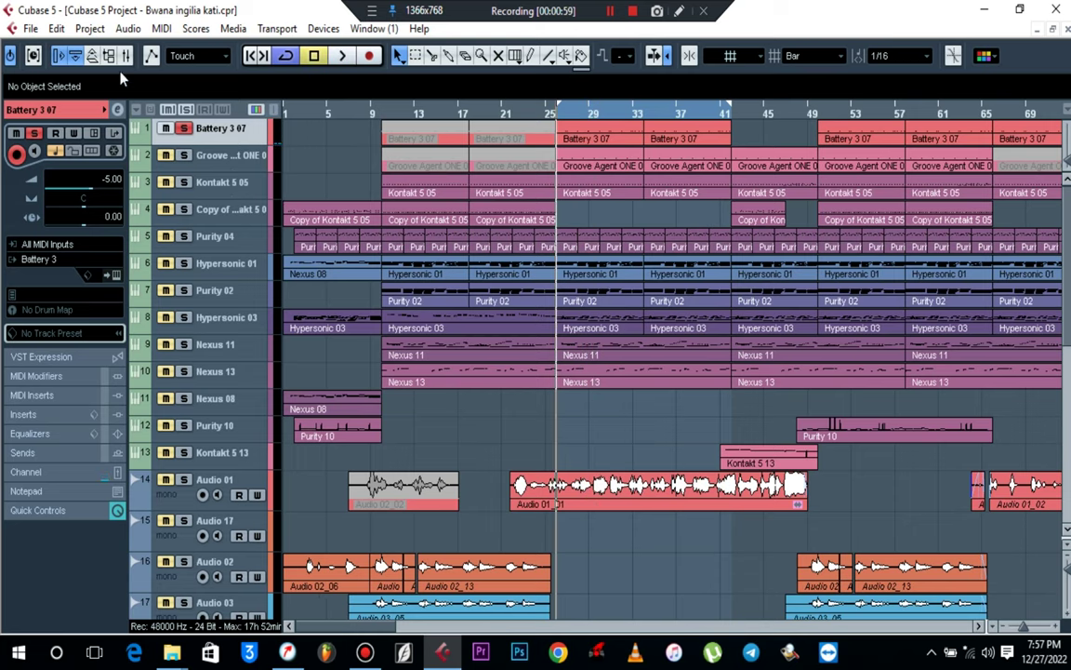
# Review the mixer channels and the CLA Vocals insert on Group 1
pyautogui.click(128, 59)
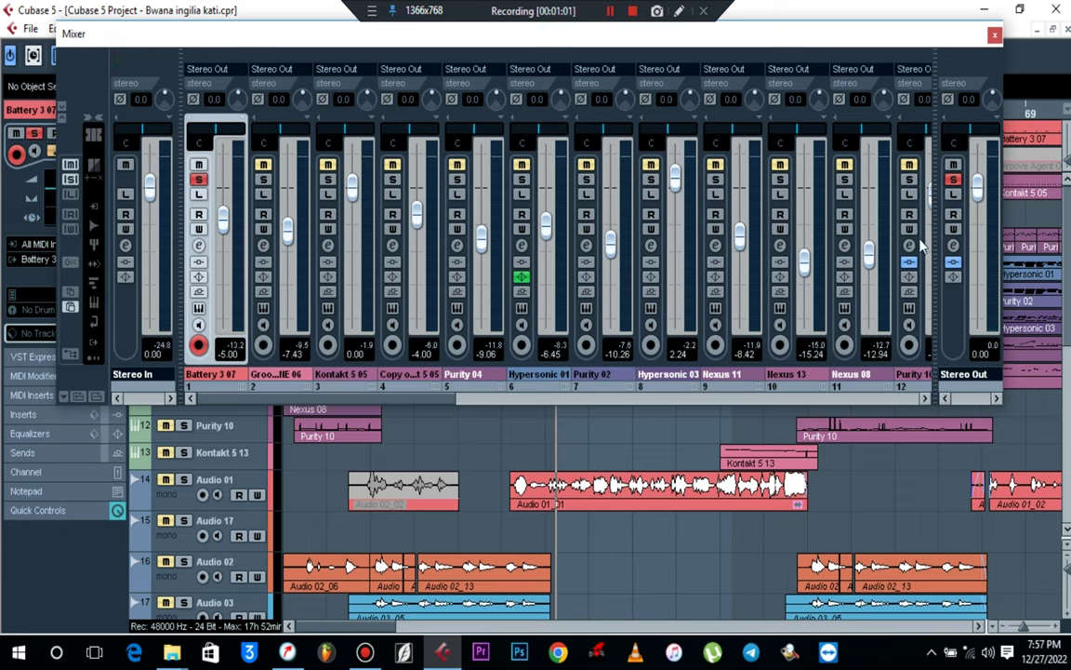
pyautogui.click(994, 36)
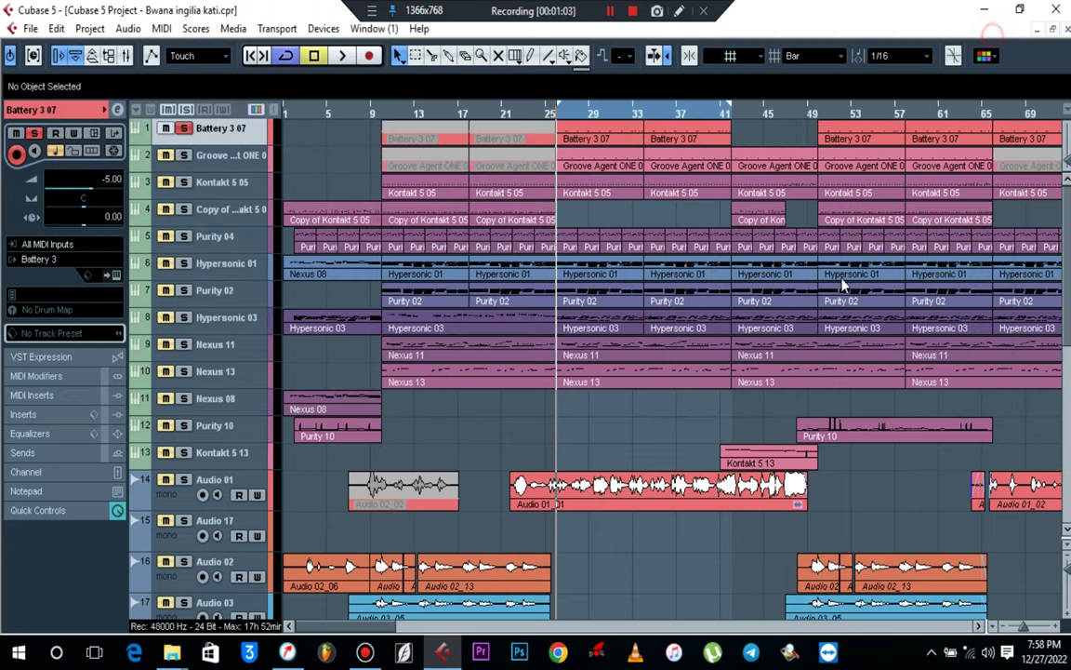
pyautogui.scroll(-5, 710, 411)
pyautogui.click(251, 531)
pyautogui.click(39, 324)
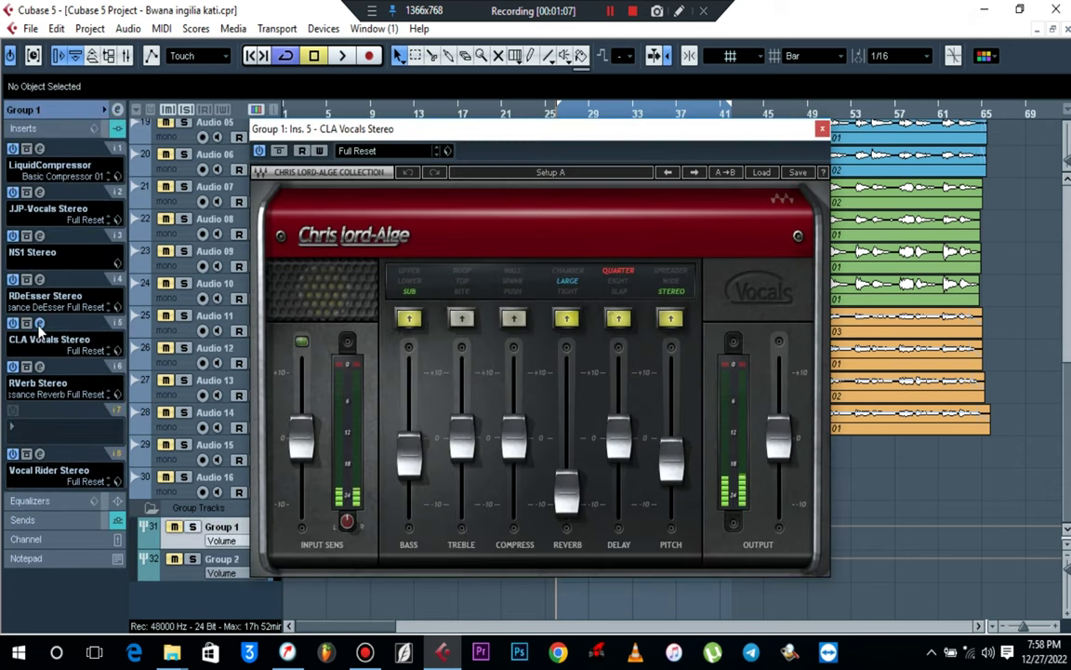
pyautogui.click(39, 324)
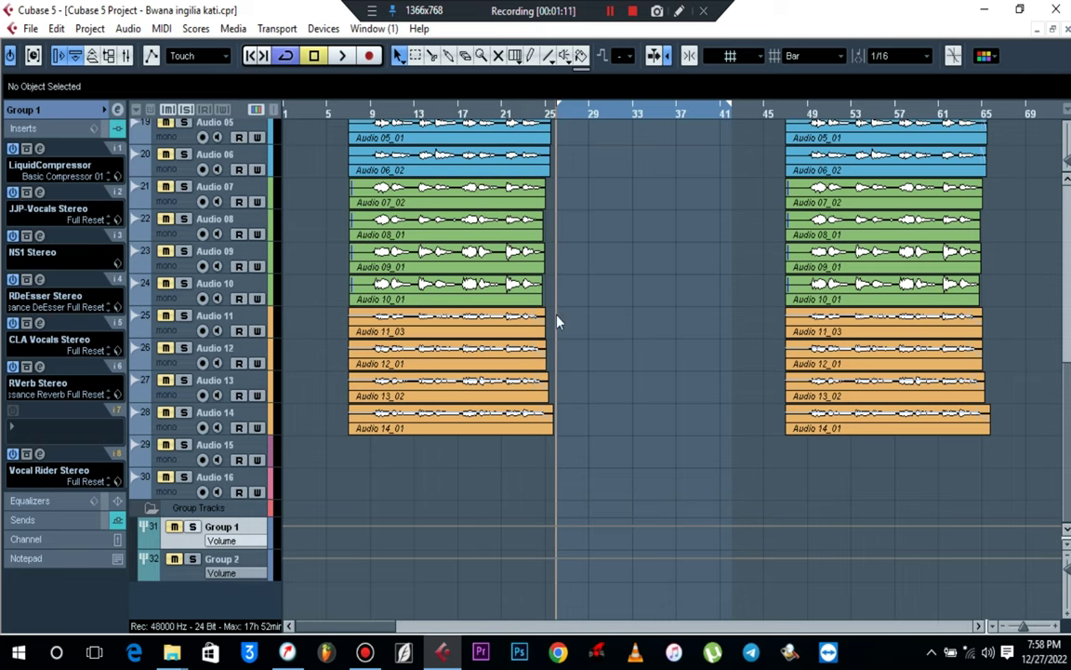
# Switch off the OneKnob Wetter, RDeEsser, NS1 and MultibandCompressor inserts on Group 2
pyautogui.click(247, 563)
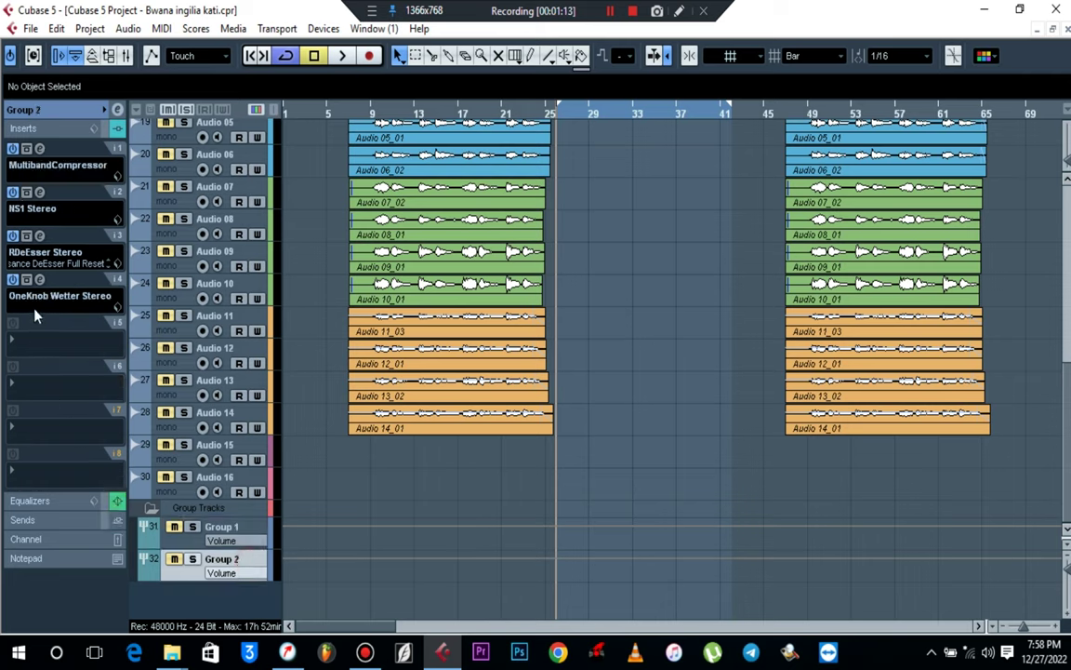
pyautogui.click(14, 280)
pyautogui.click(13, 235)
pyautogui.click(14, 192)
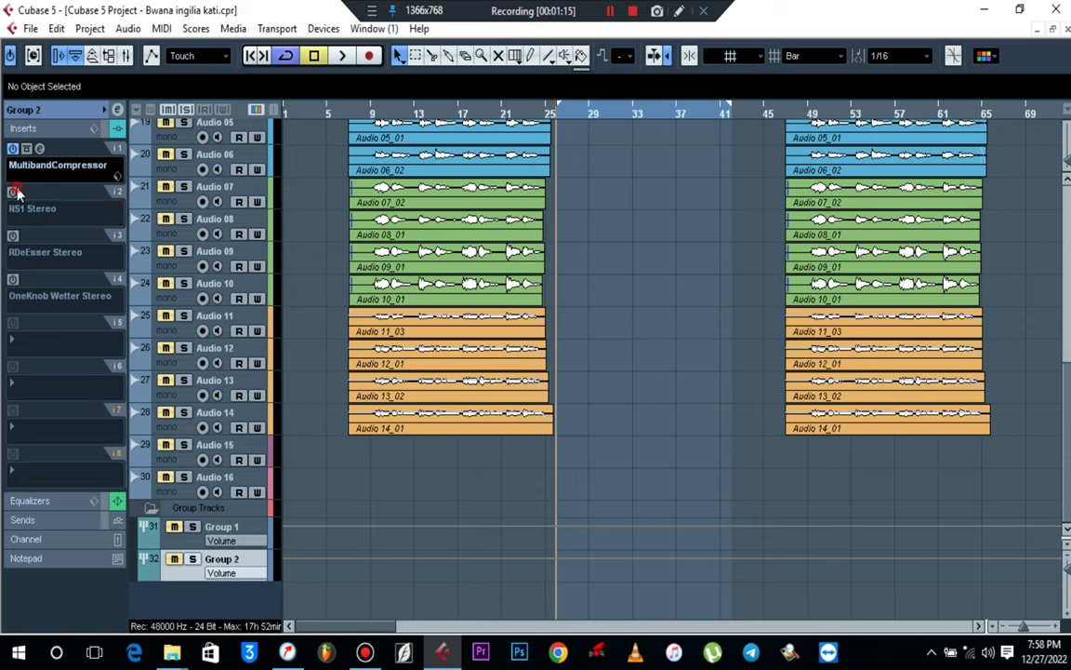
pyautogui.click(12, 150)
# Audition the soloed Battery 3 07 track again over the loop
pyautogui.scroll(10, 584, 291)
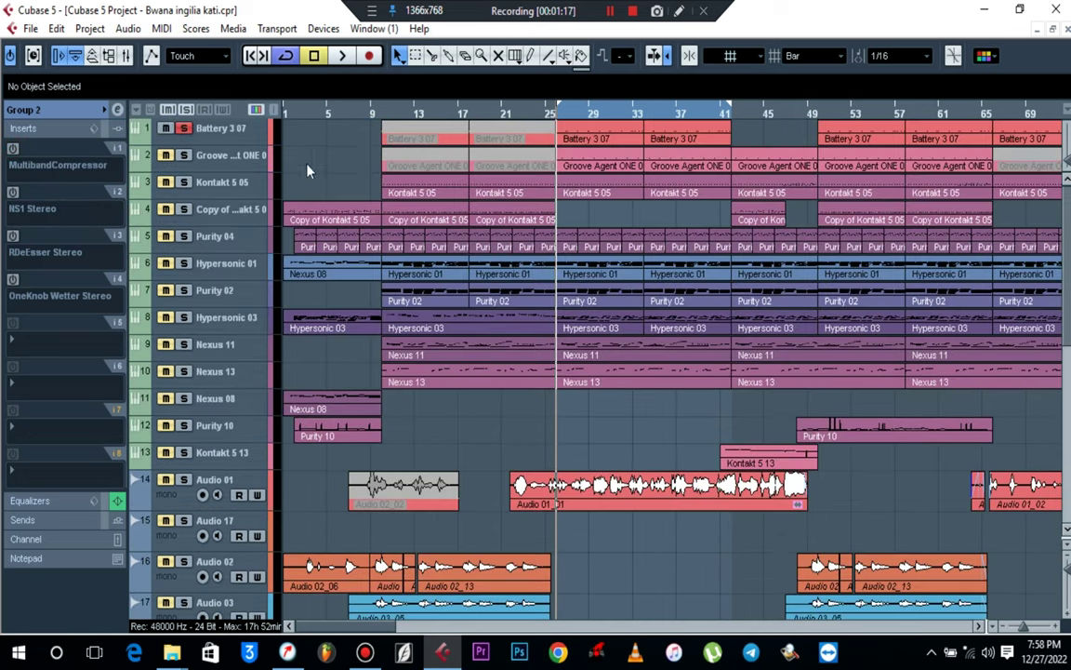
pyautogui.click(224, 131)
pyautogui.press('space')
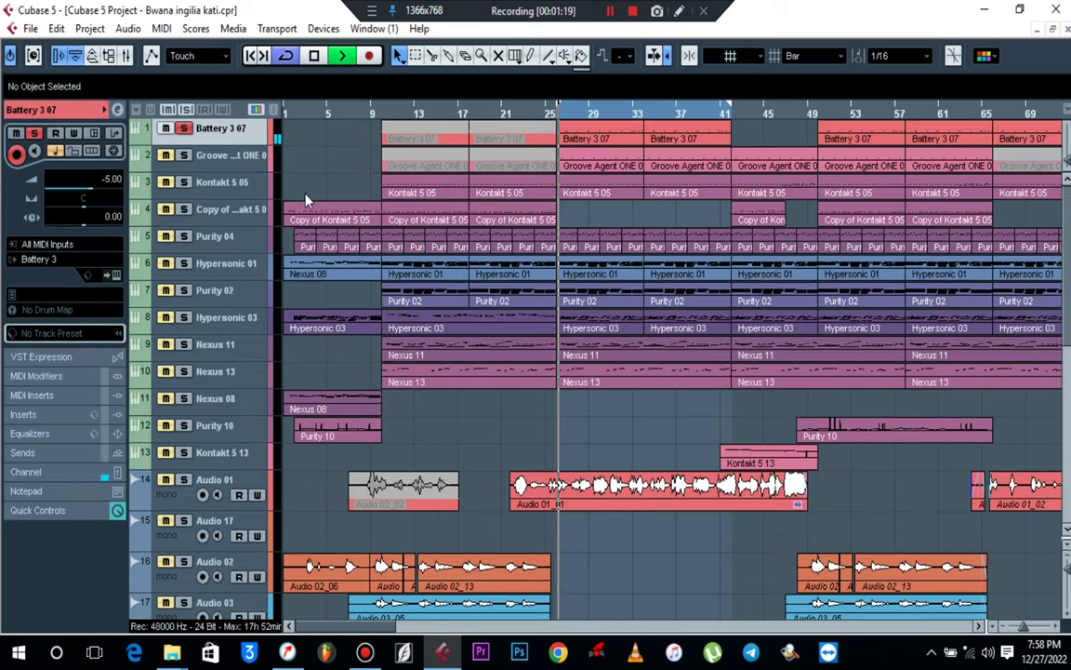
pyautogui.press('space')
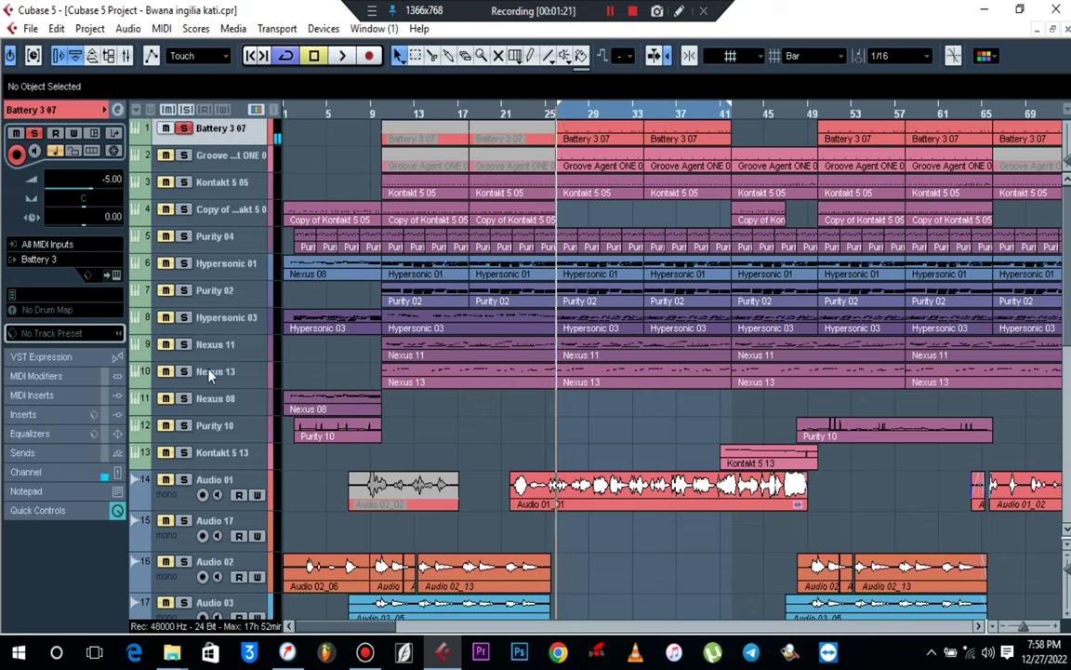
# Temporarily solo Nexus 13 alongside Battery 3 07 to hear them together, and unsolo it again
pyautogui.click(212, 374)
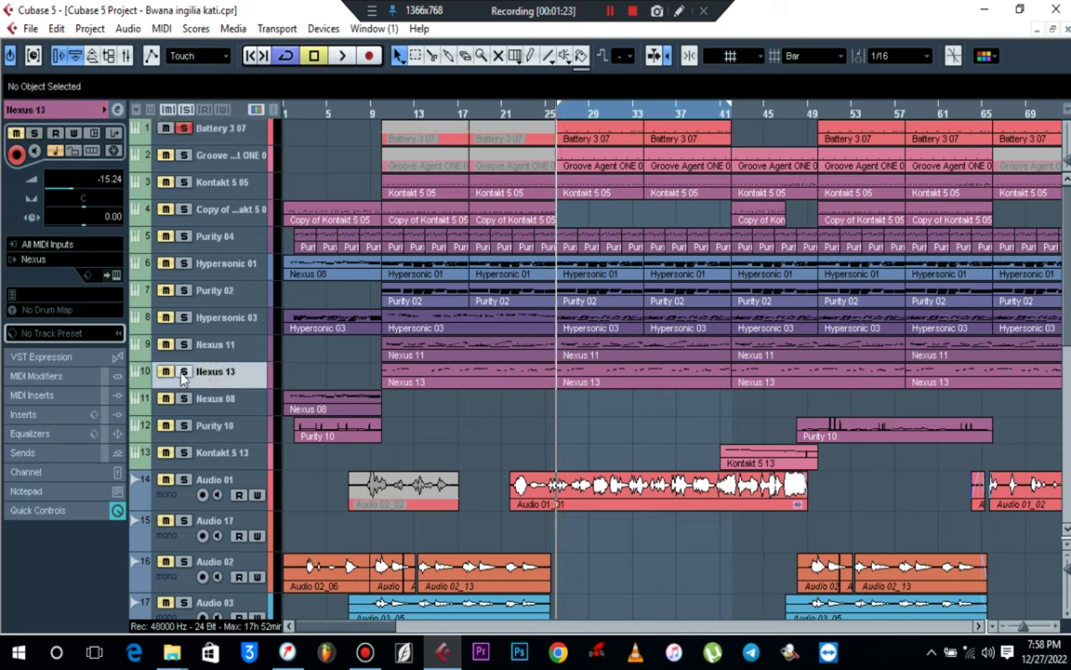
pyautogui.click(184, 372)
pyautogui.press('space')
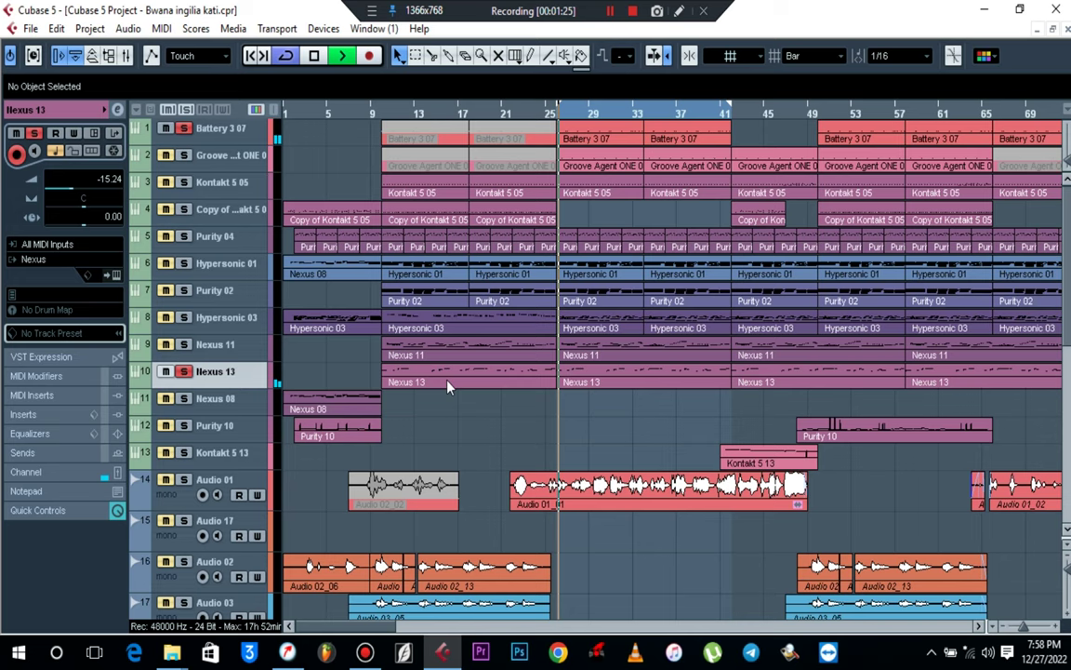
pyautogui.press('space')
pyautogui.click(185, 372)
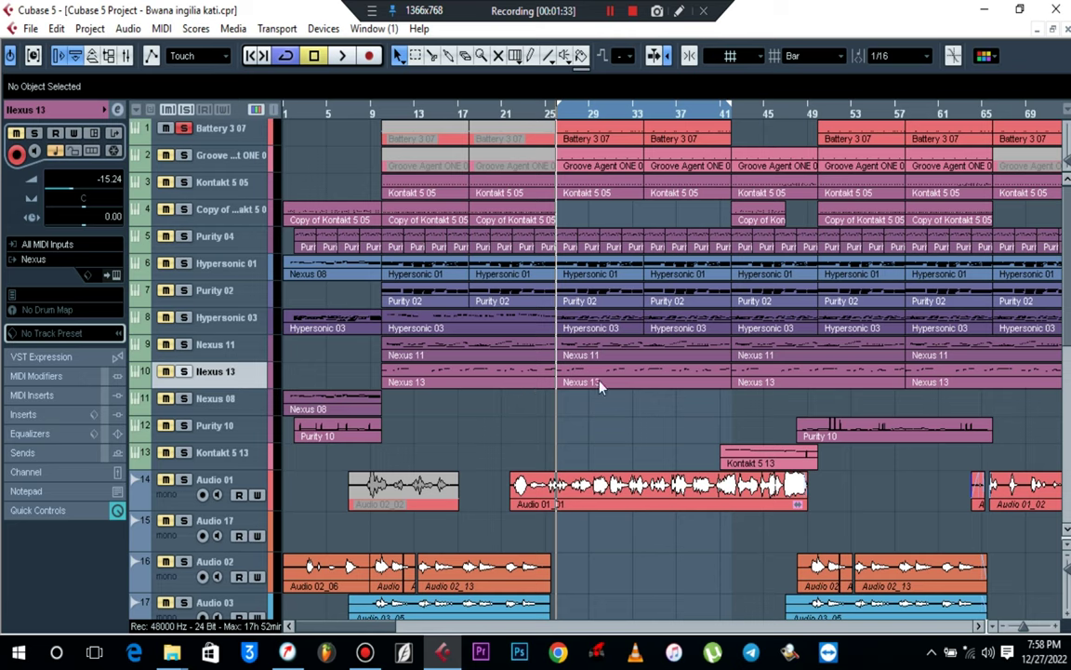
# Solo the Audio 01 vocal track alongside Battery 3 07 and play the loop
pyautogui.click(185, 479)
pyautogui.press('space')
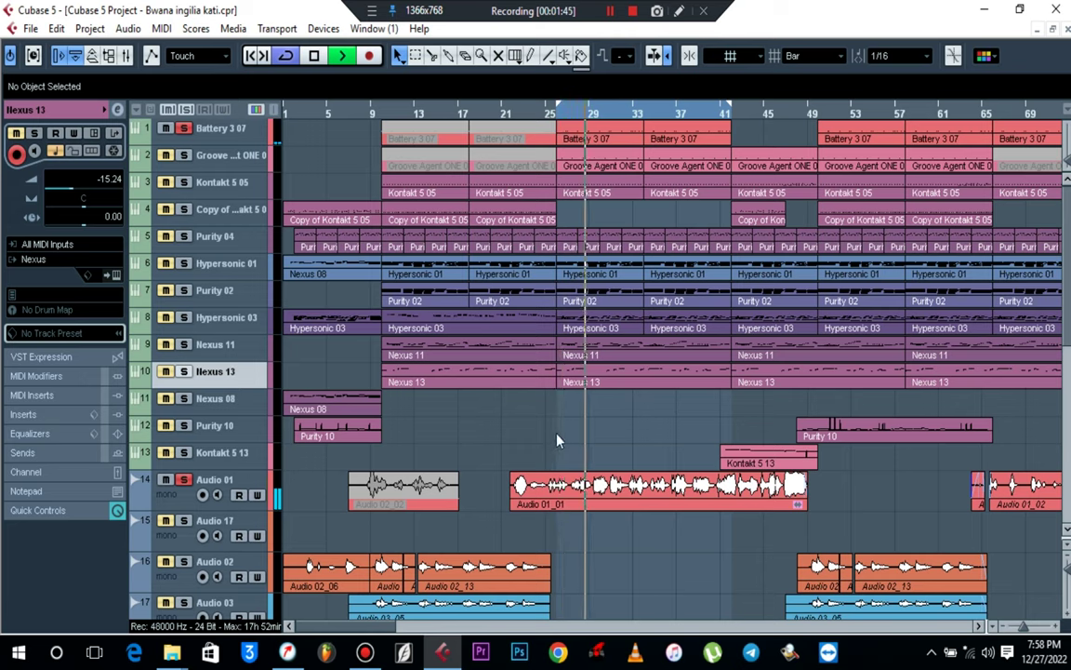
pyautogui.press('space')
# Switch off the Kramer Tape and UV22HR inserts on the Stereo Out channel, keeping the L1+ Ultramaximizer active
pyautogui.press('F3')
pyautogui.click(954, 246)
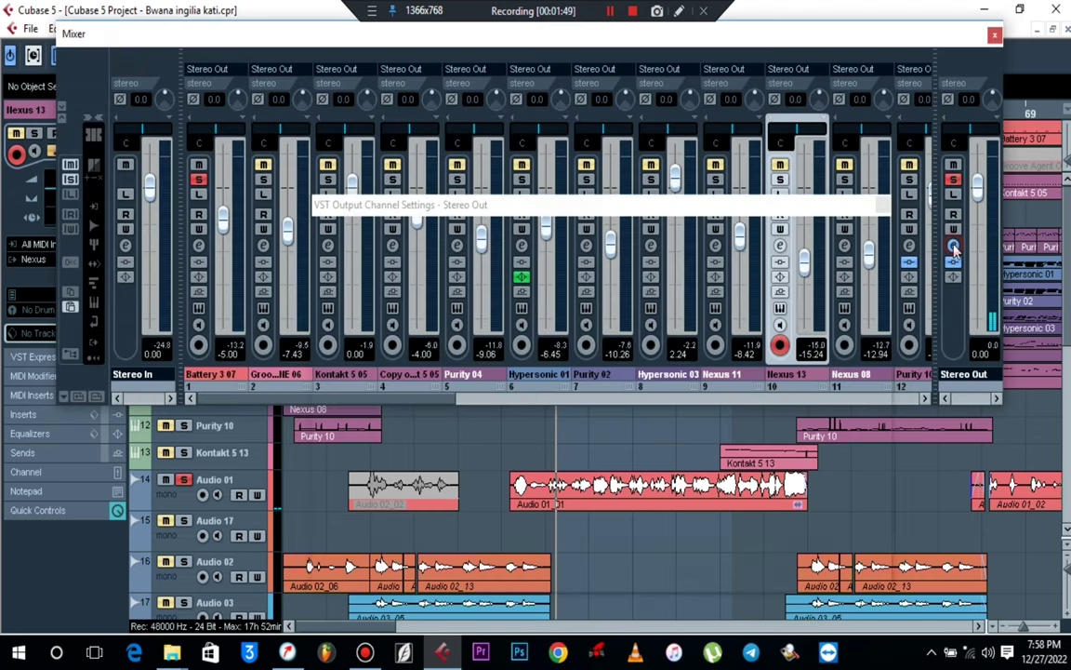
pyautogui.click(321, 334)
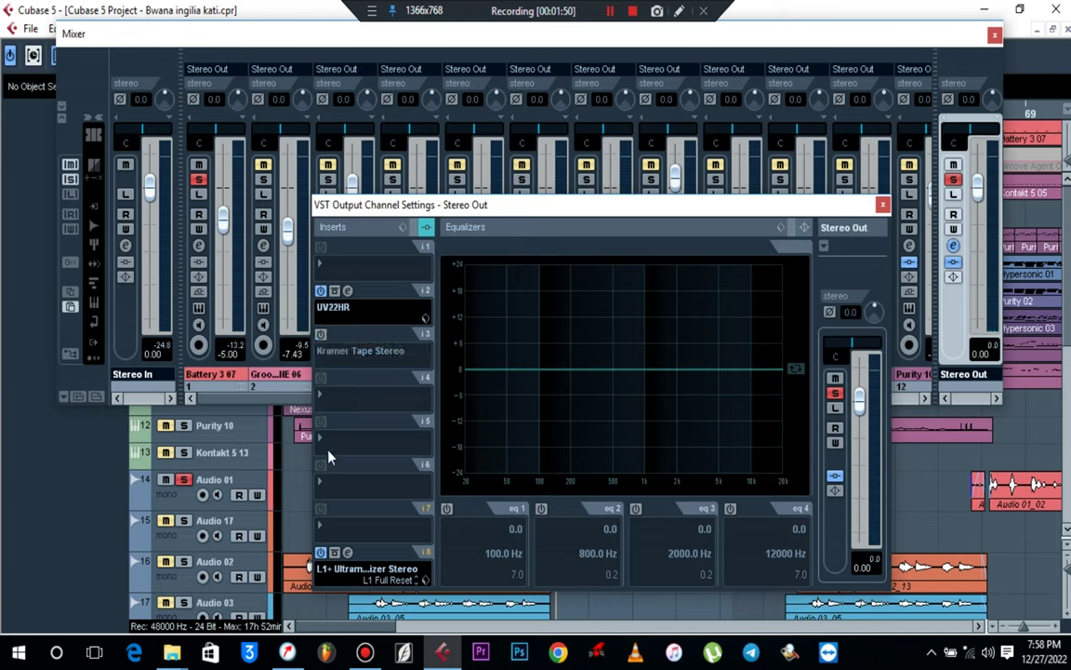
pyautogui.click(321, 553)
pyautogui.click(320, 291)
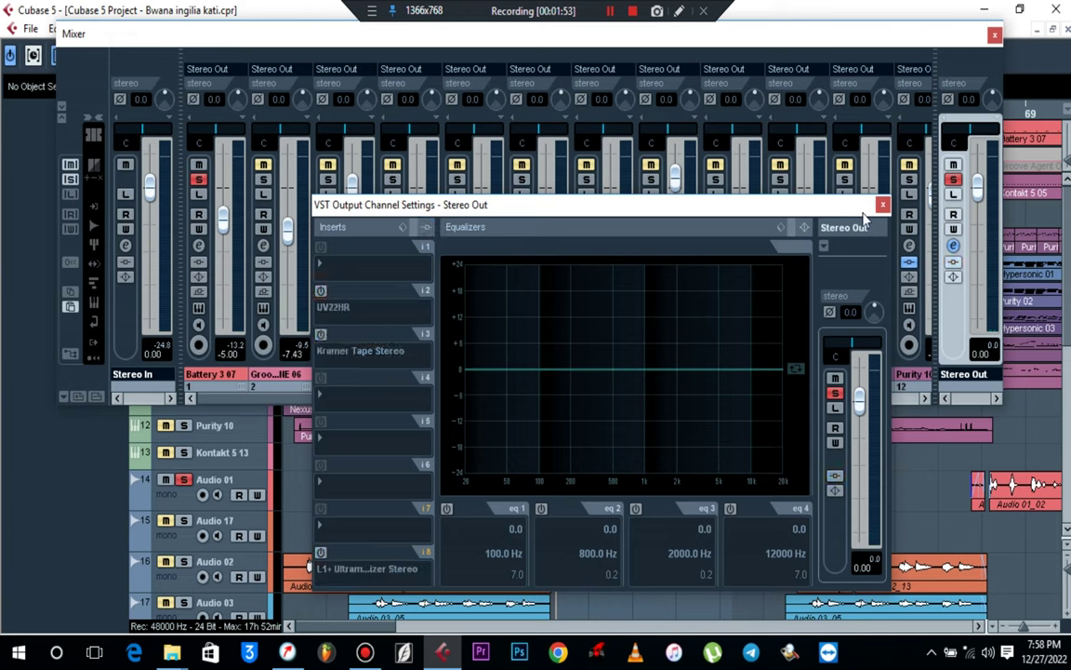
pyautogui.click(321, 552)
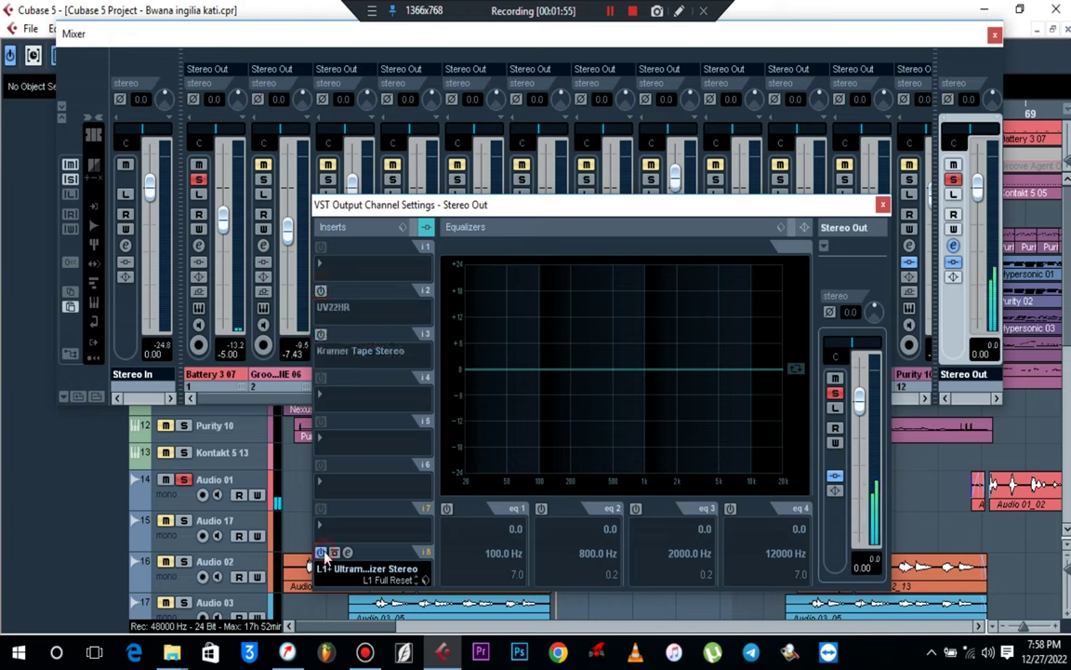
pyautogui.click(883, 206)
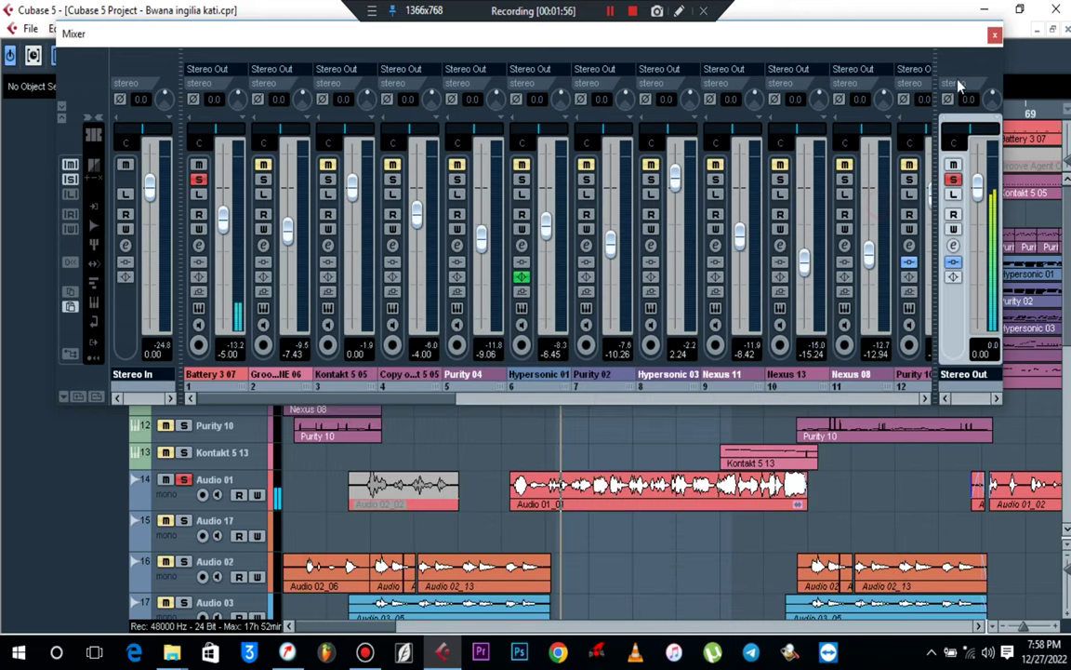
pyautogui.click(996, 35)
# Listen to the drums and vocal with the reduced Stereo Out inserts, and stop playback
pyautogui.scroll(-2, 607, 438)
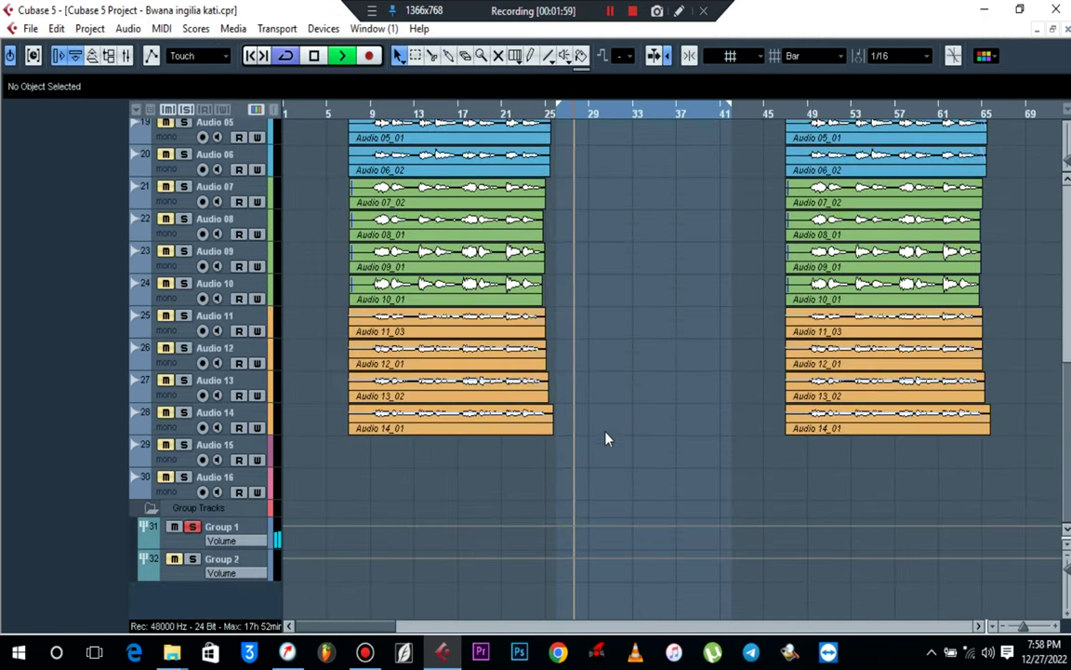
pyautogui.scroll(1, 602, 434)
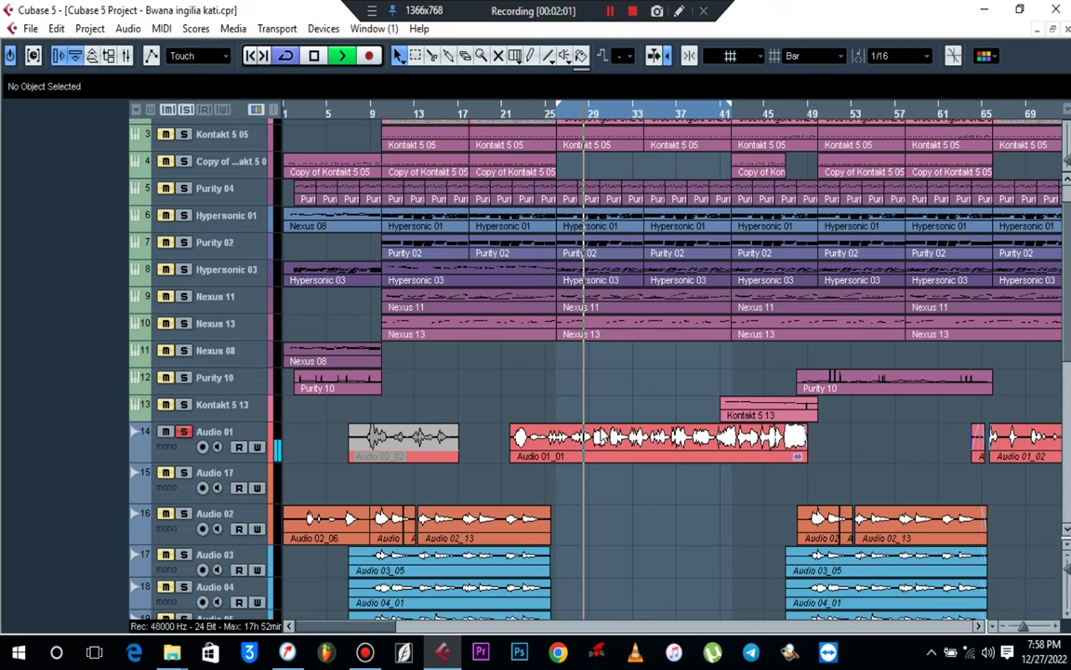
pyautogui.scroll(1, 601, 434)
pyautogui.press('space')
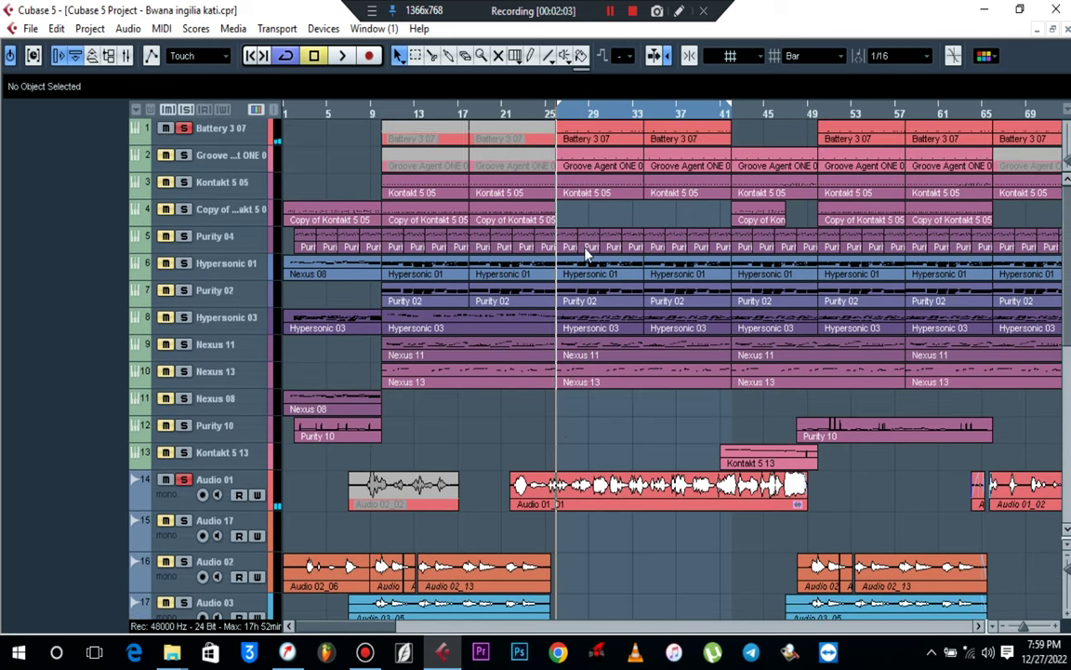
# Switch off the CLA Vocals insert on Group 1 and listen to the loop without it
pyautogui.scroll(-3, 384, 370)
pyautogui.click(225, 526)
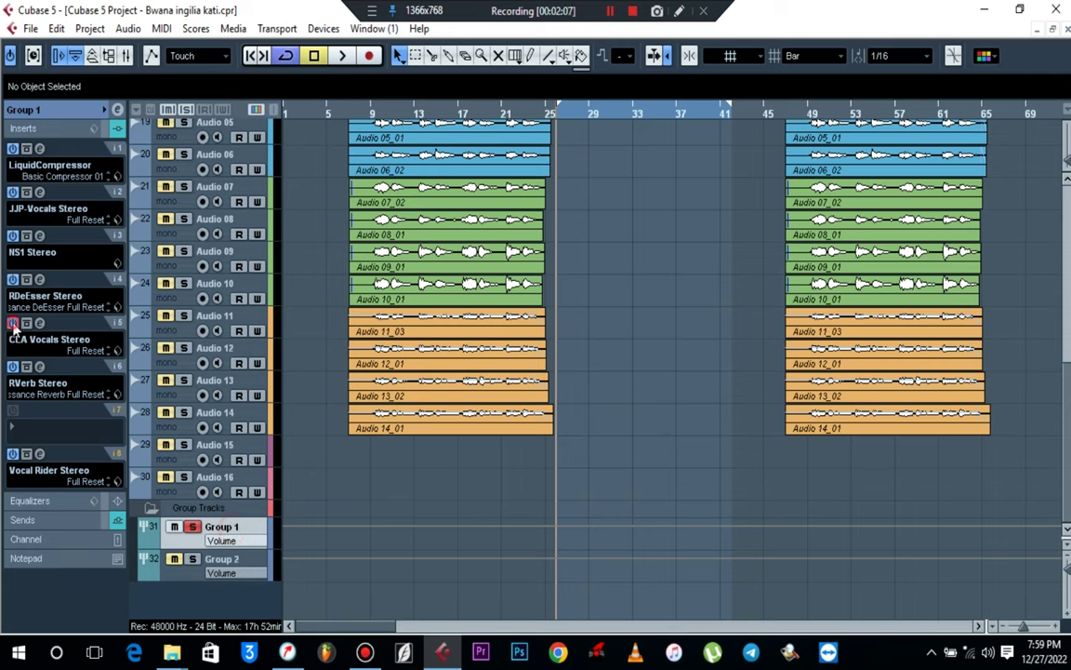
pyautogui.click(13, 324)
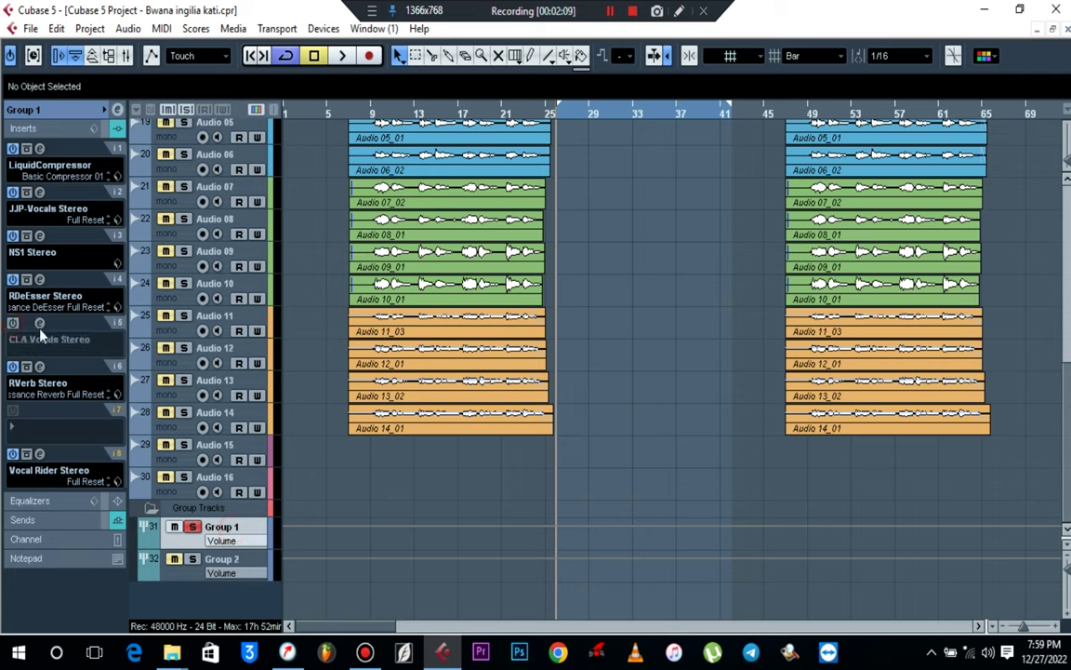
pyautogui.press('space')
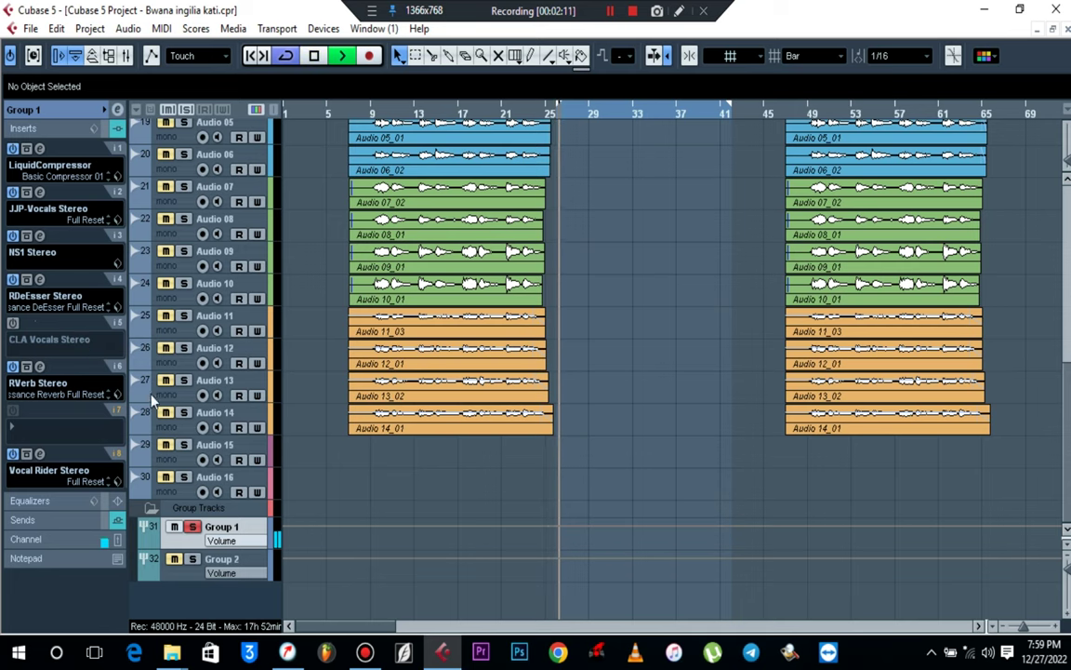
pyautogui.scroll(10, 656, 330)
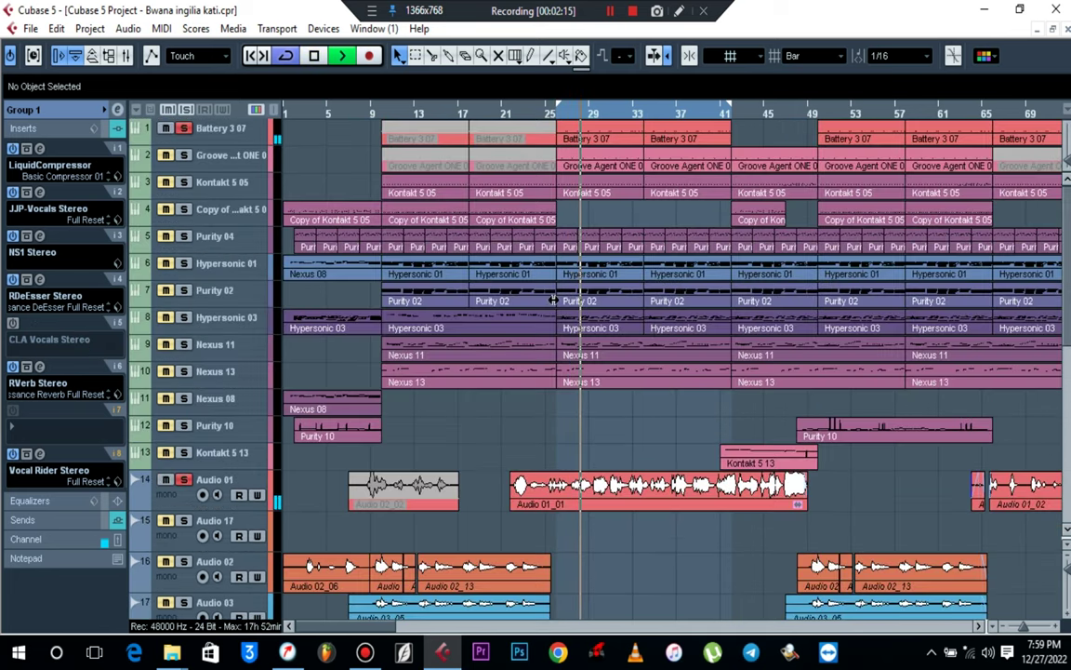
pyautogui.press('space')
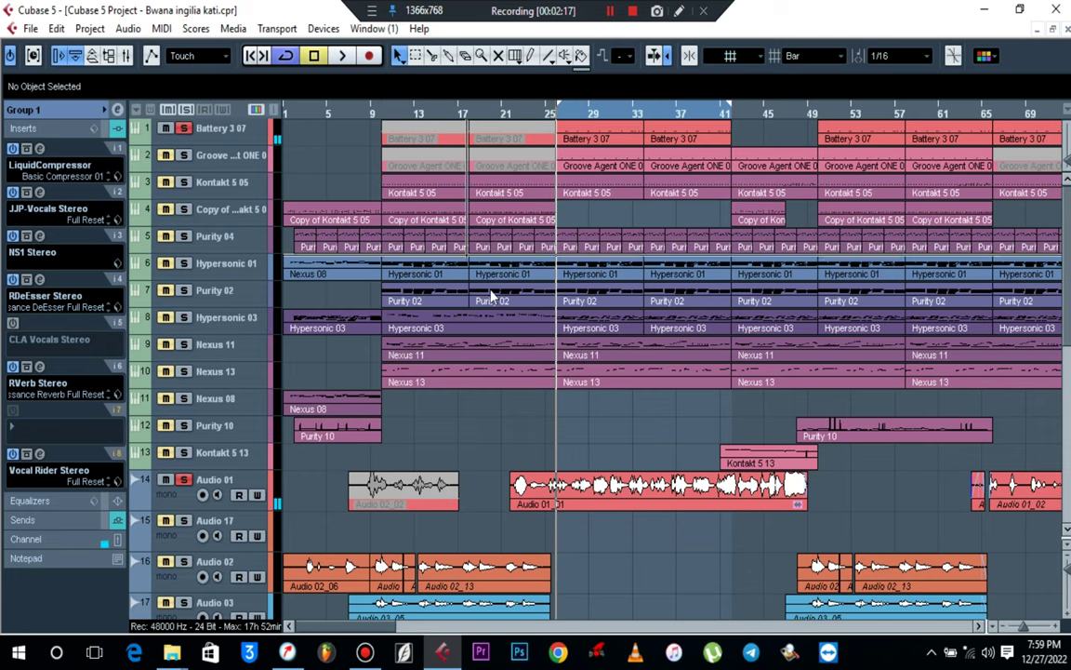
# In the Group 1 channel settings, lower the Stereo Out send to -15.47 and play the loop
pyautogui.click(118, 110)
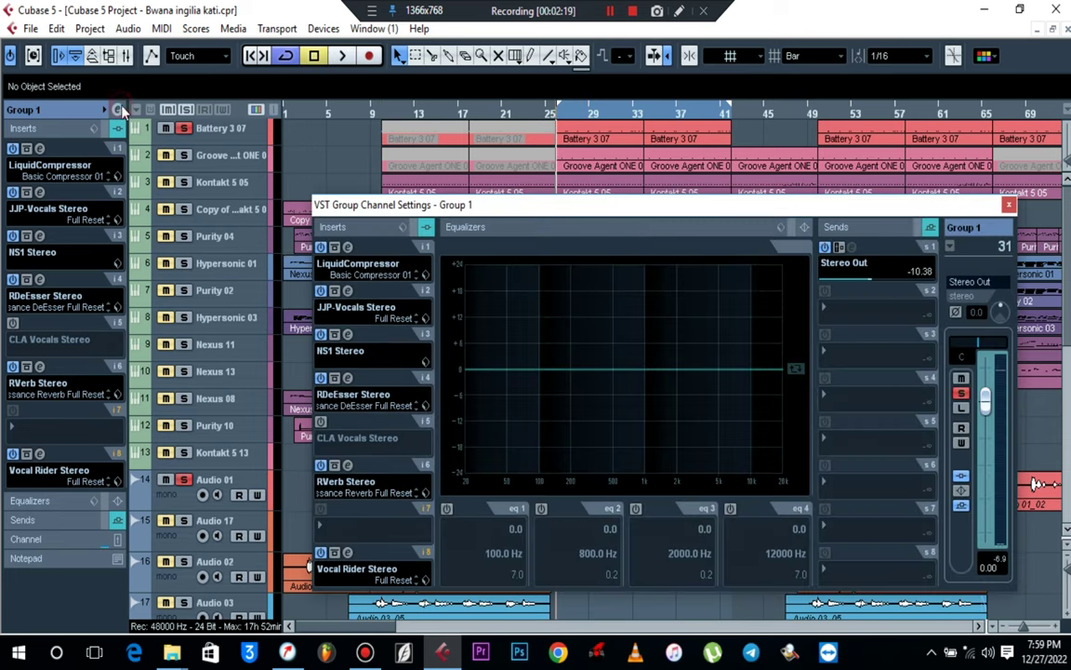
pyautogui.scroll(-4, 860, 287)
pyautogui.scroll(-1, 859, 287)
pyautogui.press('space')
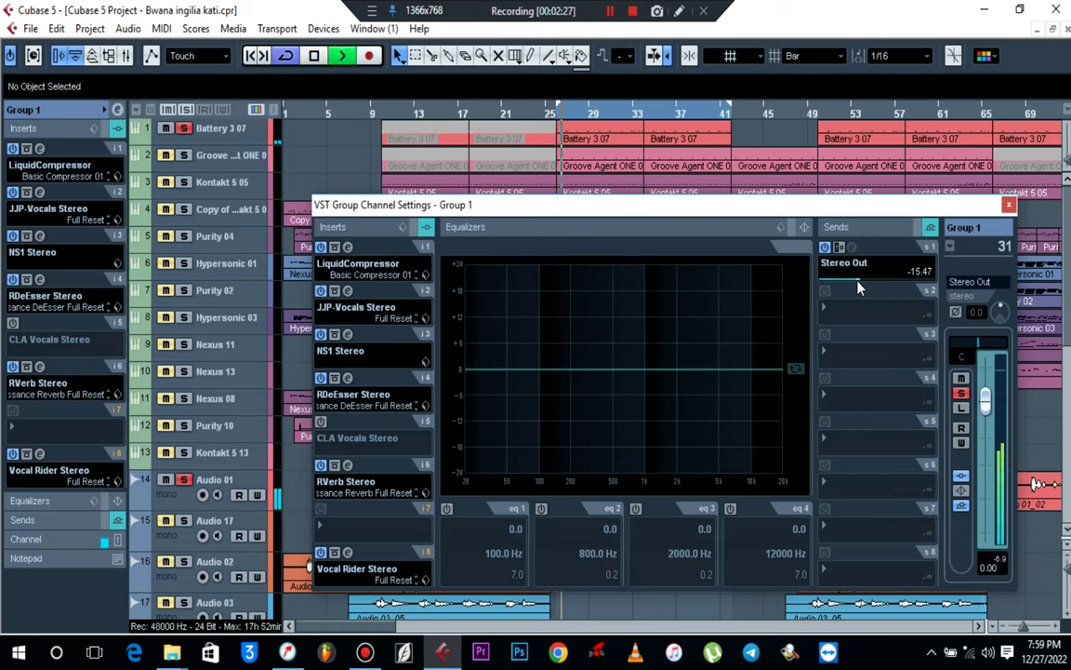
# Lower Group 1's Stereo Out send to -16.62, check the RVerb insert's settings, and close the channel settings
pyautogui.scroll(-1, 860, 287)
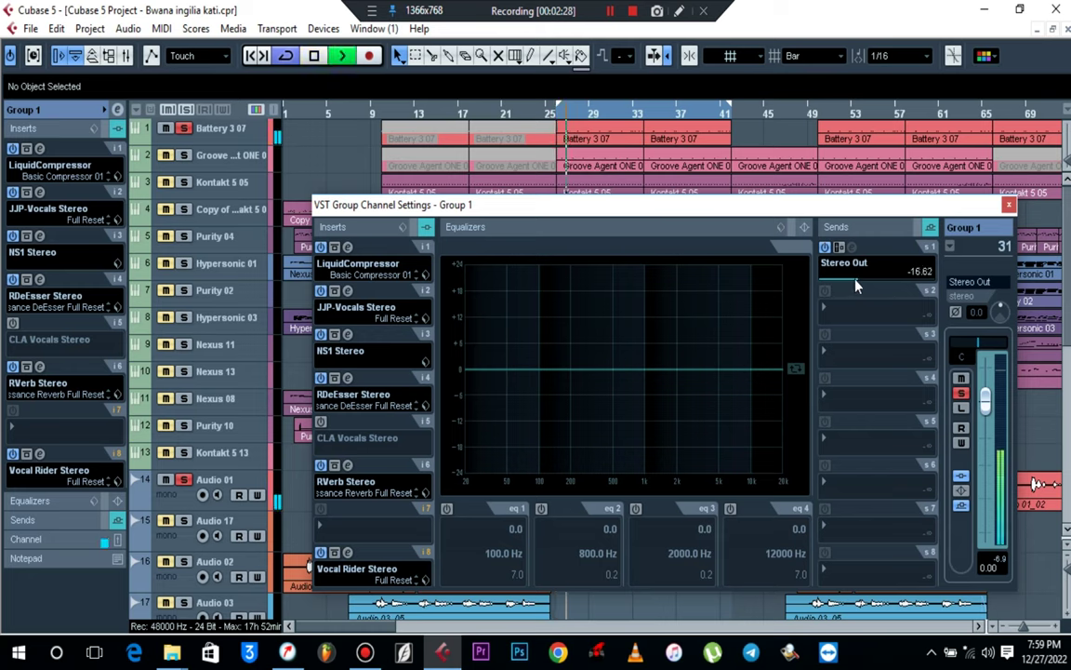
pyautogui.click(348, 465)
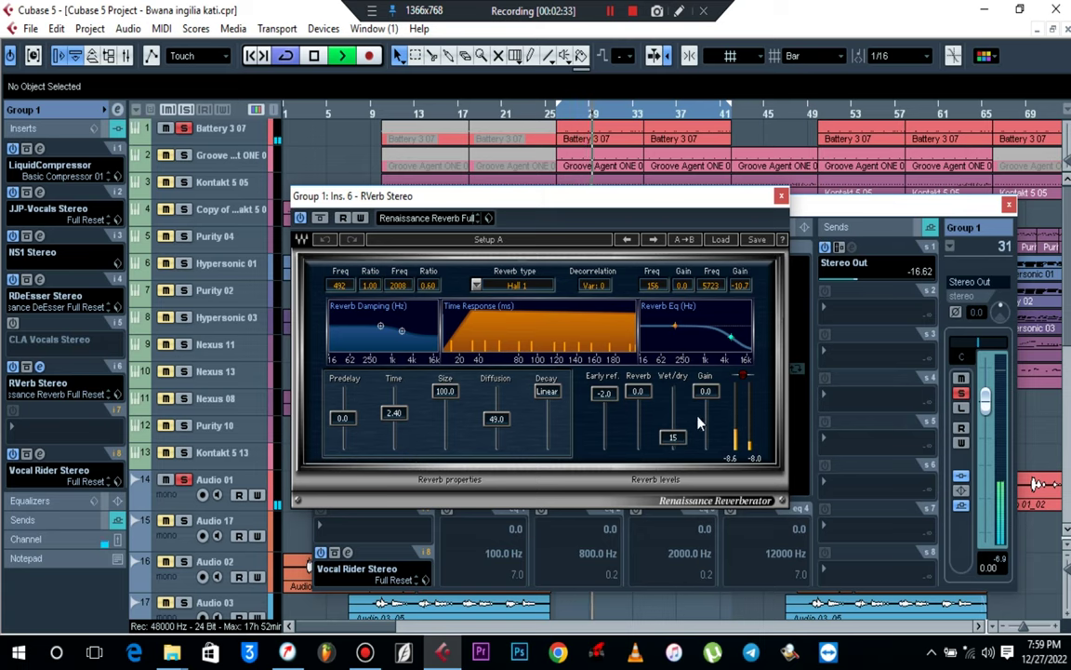
pyautogui.click(781, 195)
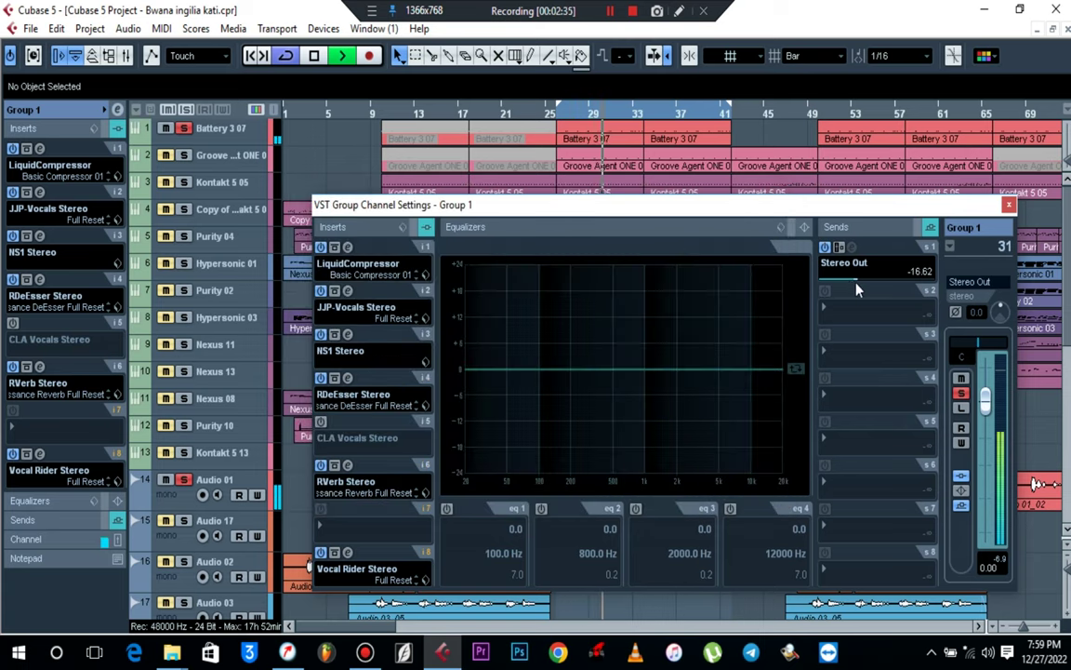
pyautogui.click(1010, 204)
# Raise the Battery 3 07 track's volume to -2.19 while playing the loop
pyautogui.click(238, 136)
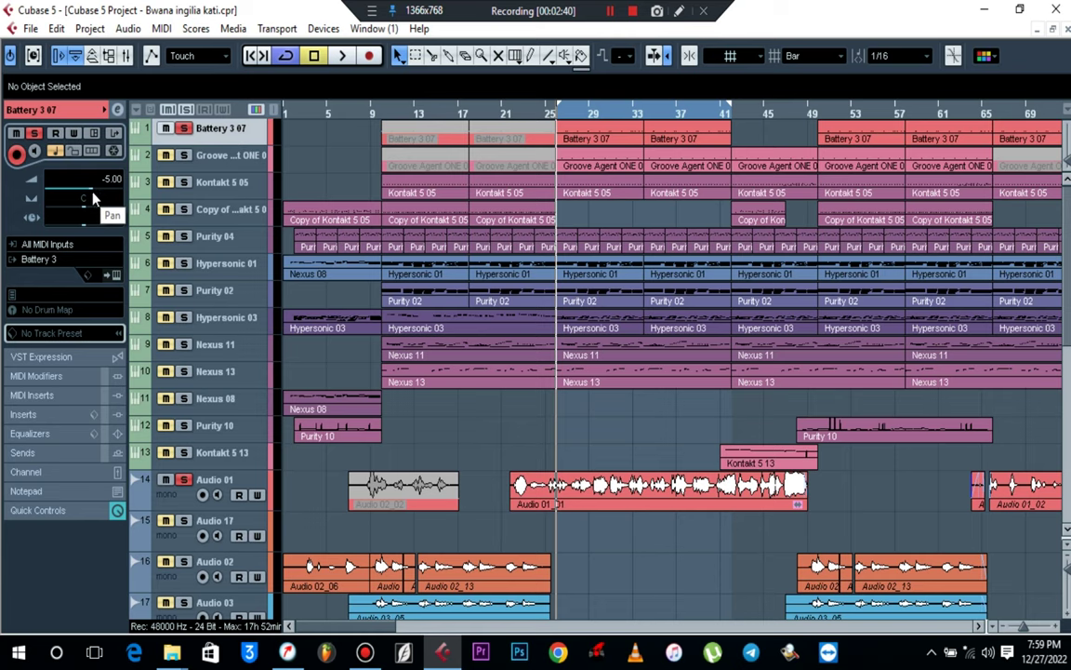
pyautogui.press('space')
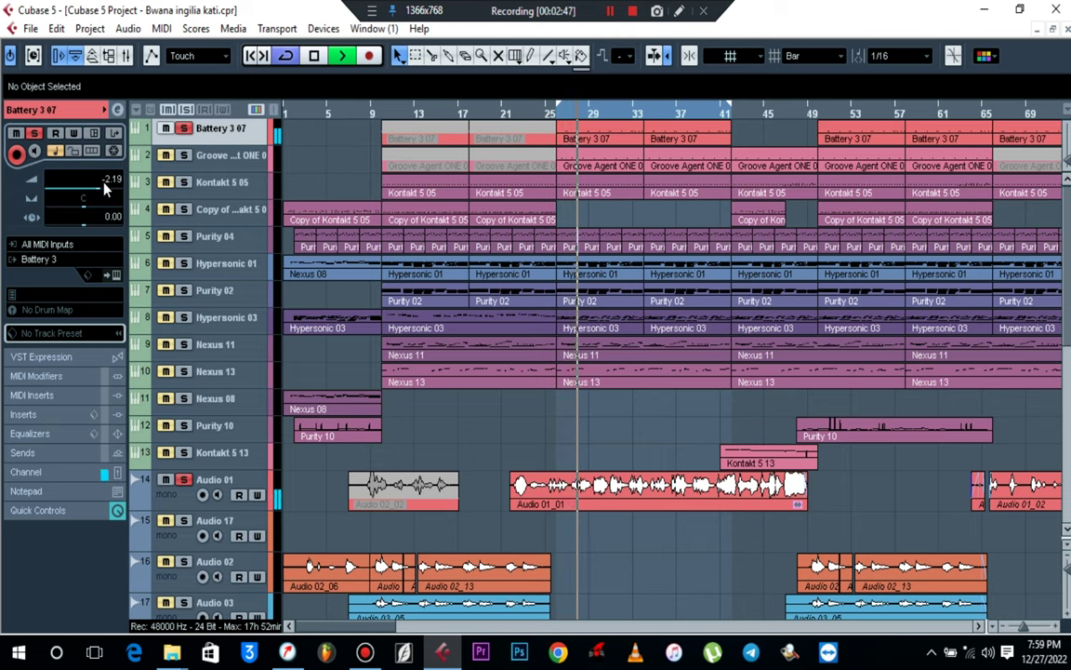
pyautogui.press('space')
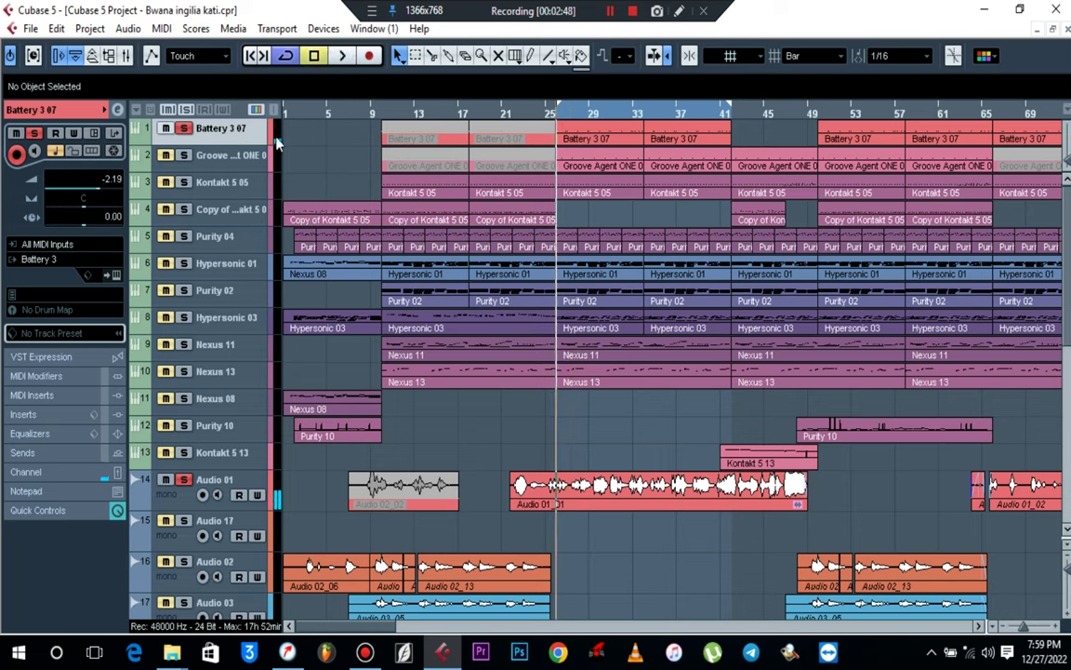
# Raise the Groove Agent ONE 06 track's volume to -6.16 while the loop plays
pyautogui.click(215, 159)
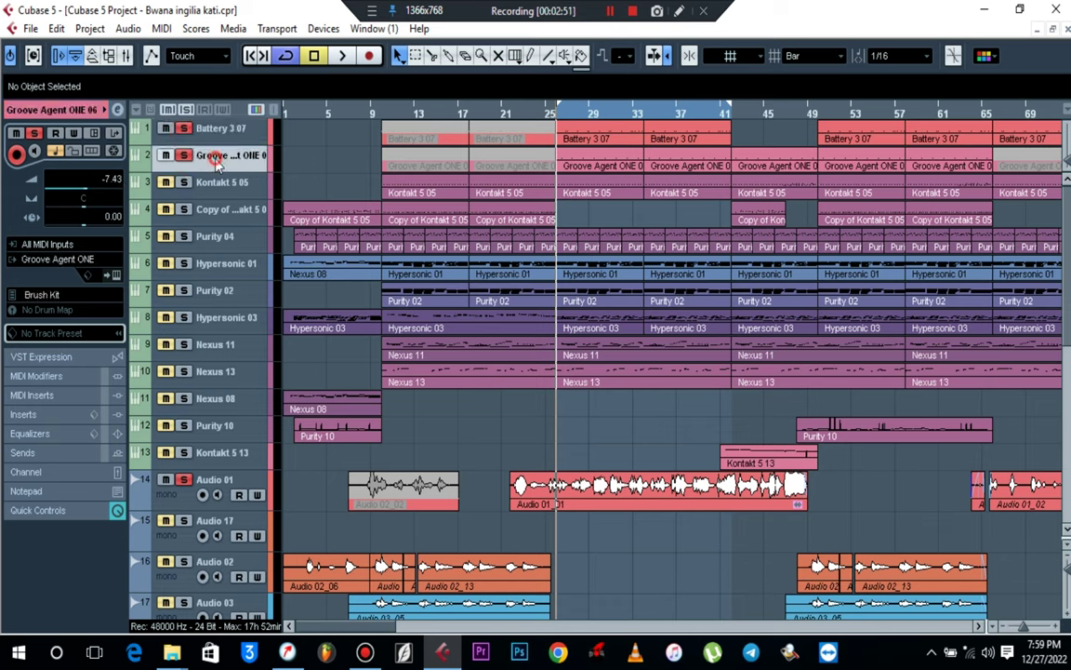
pyautogui.press('space')
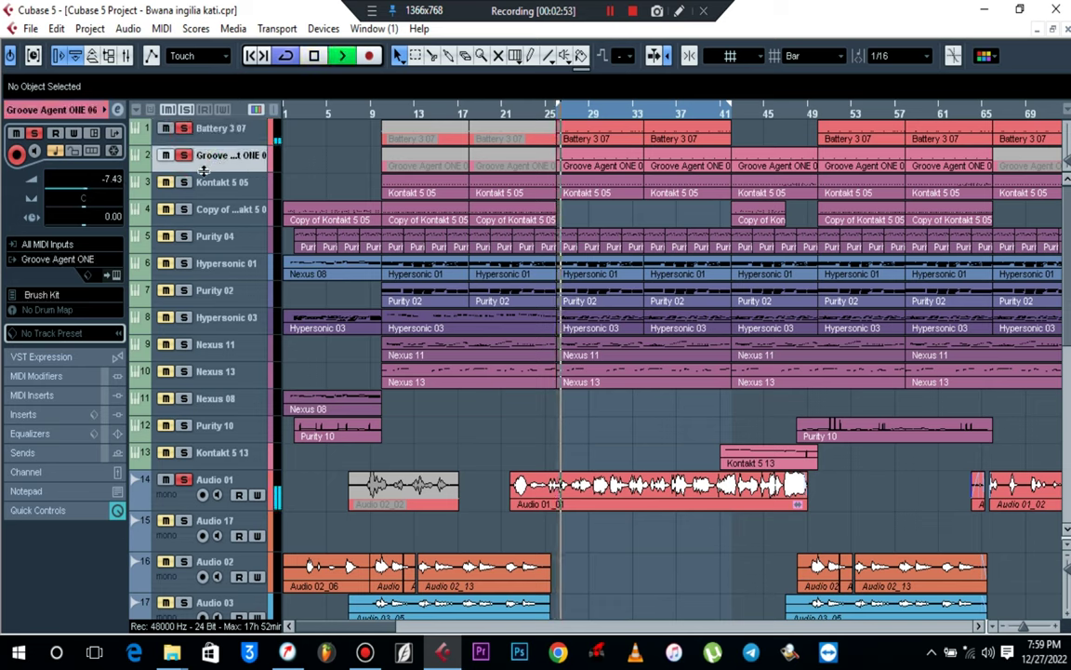
pyautogui.scroll(4, 113, 180)
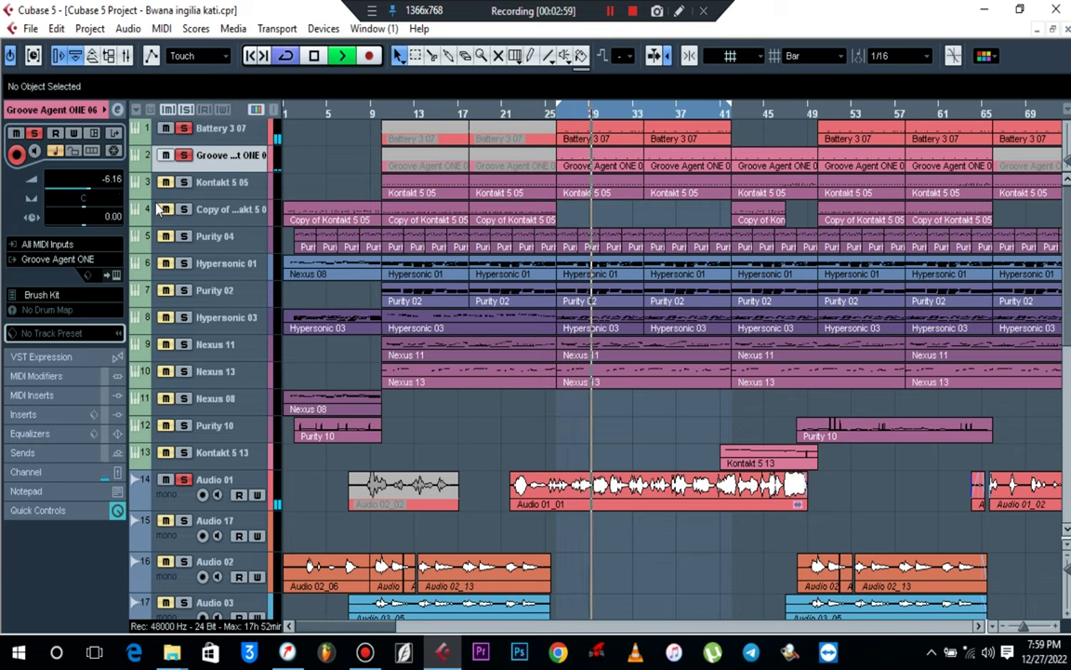
# Add the Kontakt 5 05 and Purity 04 tracks to the soloed tracks and listen to the loop
pyautogui.click(208, 185)
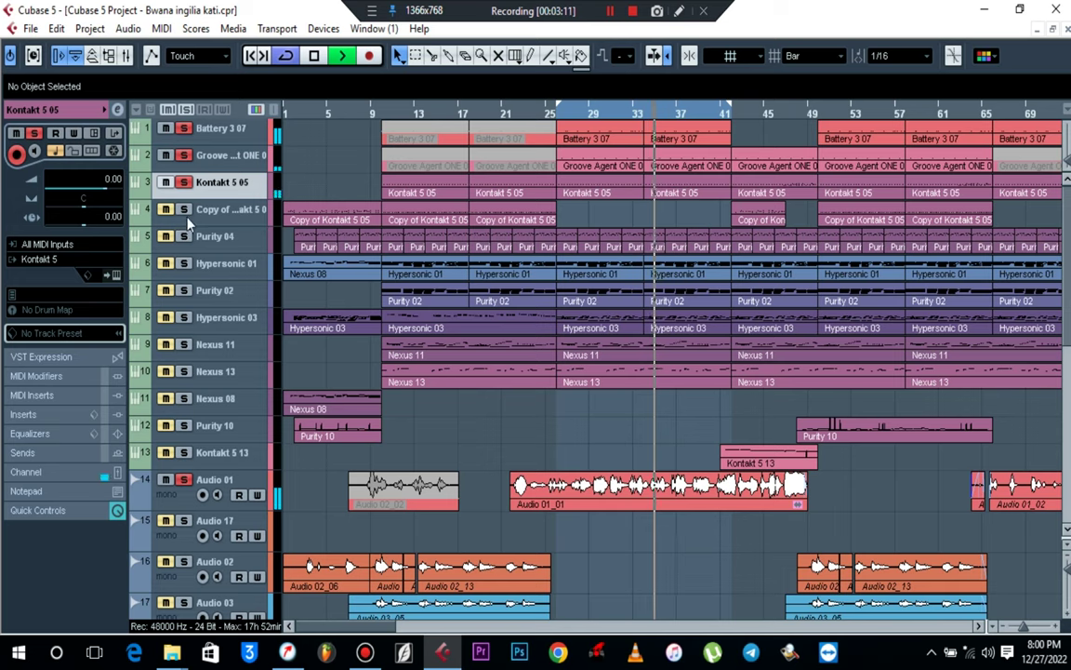
pyautogui.press('space')
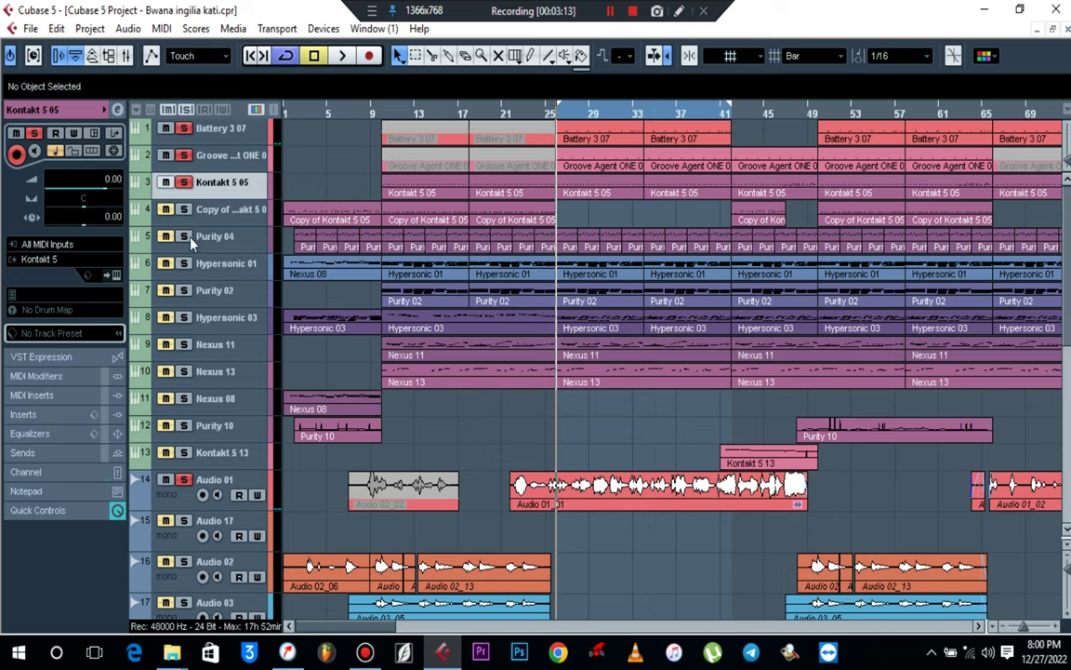
pyautogui.click(221, 238)
pyautogui.press('space')
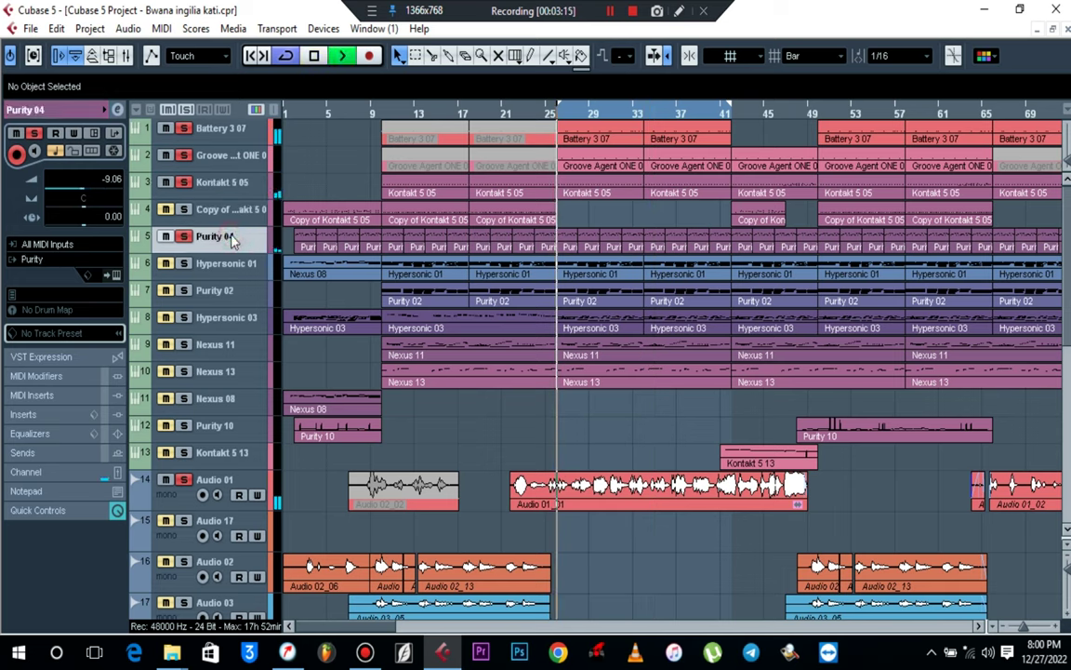
# Set the Purity 04 track's volume to -5.76 while comparing it in the loop
pyautogui.press('space')
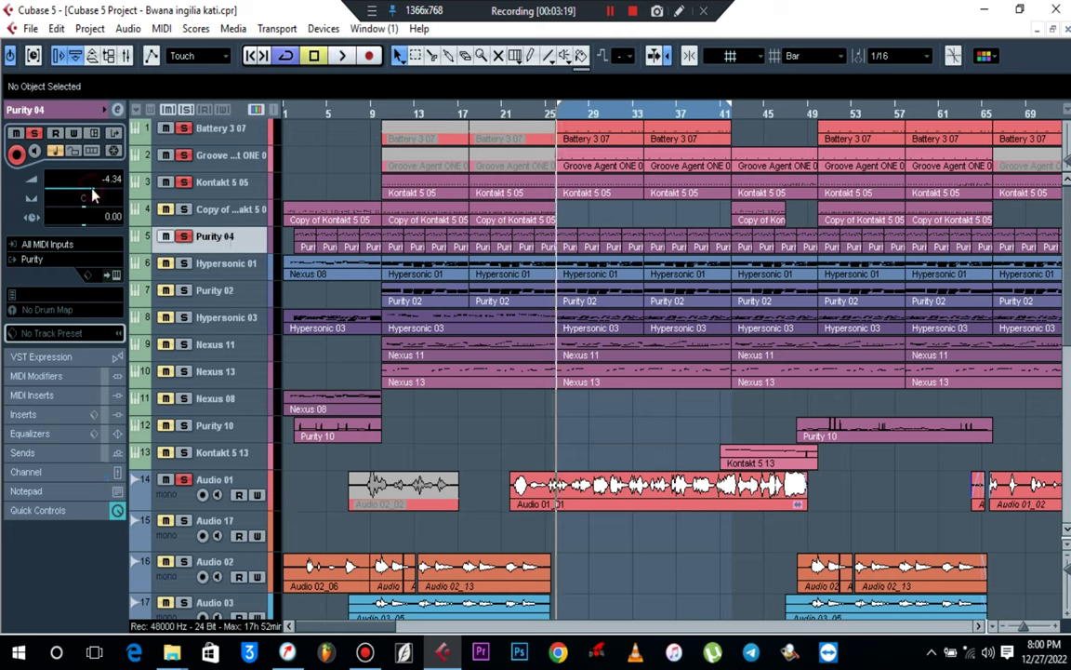
pyautogui.press('space')
pyautogui.scroll(-4, 112, 190)
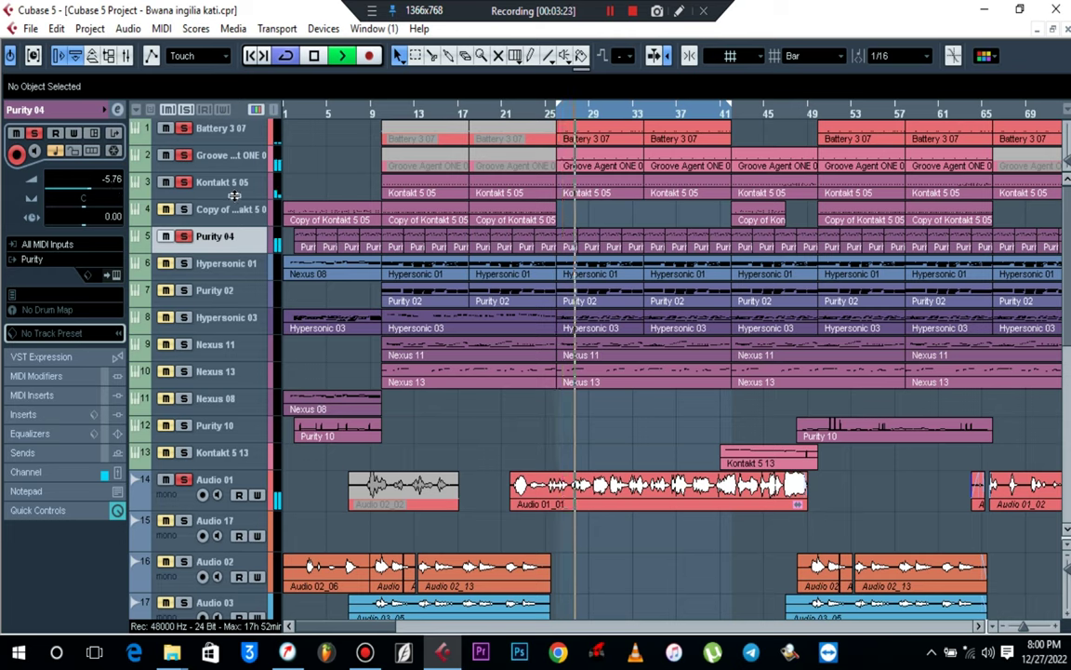
pyautogui.press('space')
# Pan the Purity 04 track to R47 and listen to the loop
pyautogui.click(213, 172)
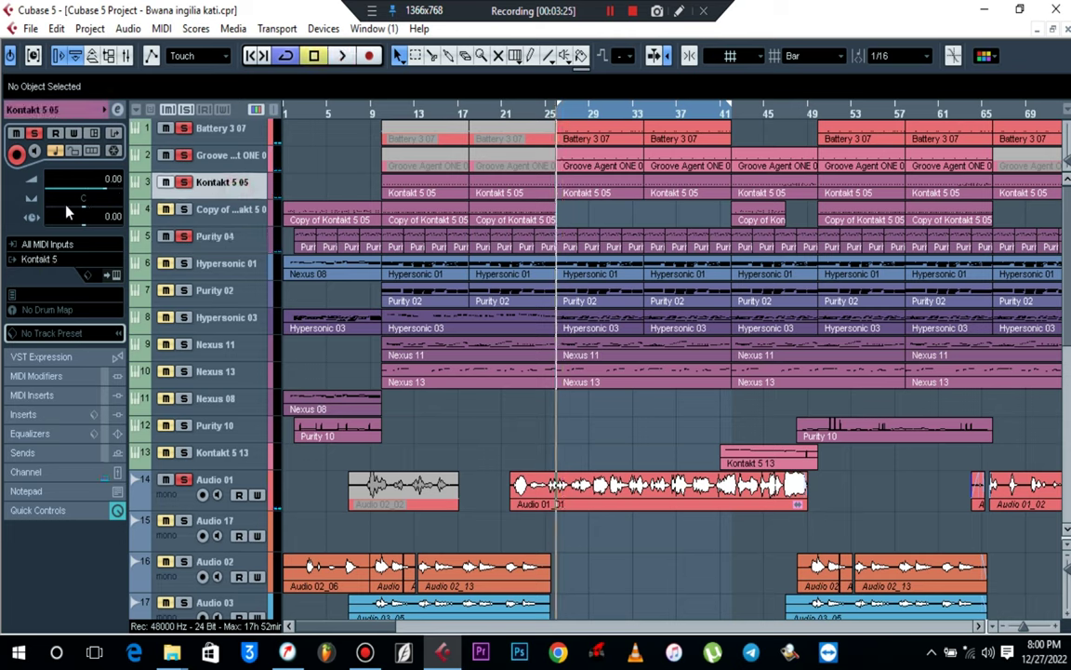
pyautogui.click(230, 239)
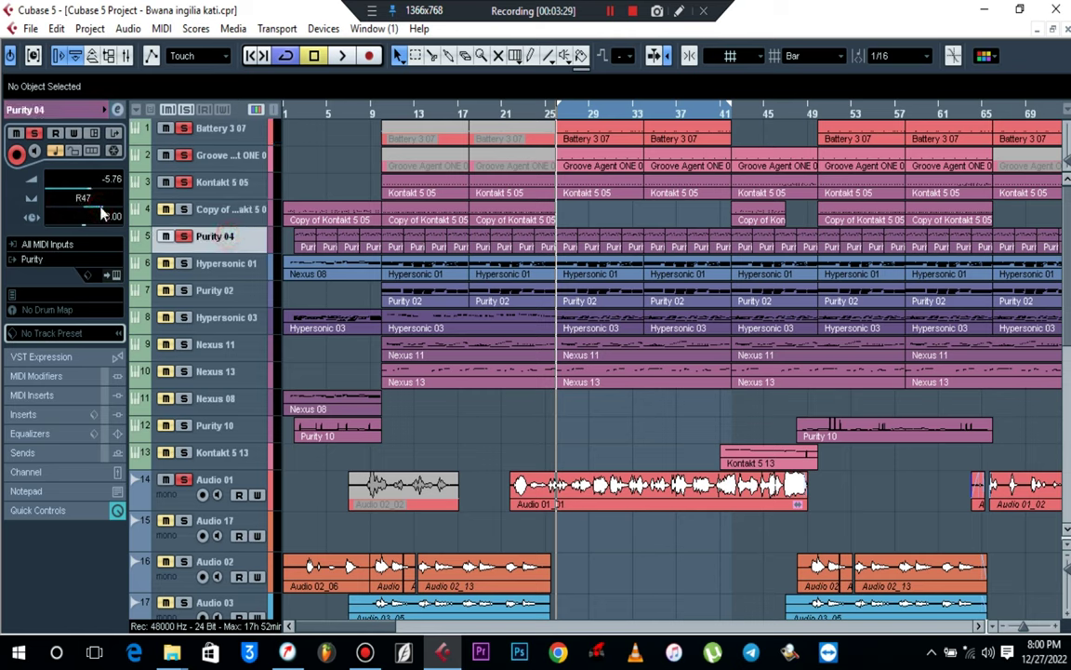
pyautogui.press('space')
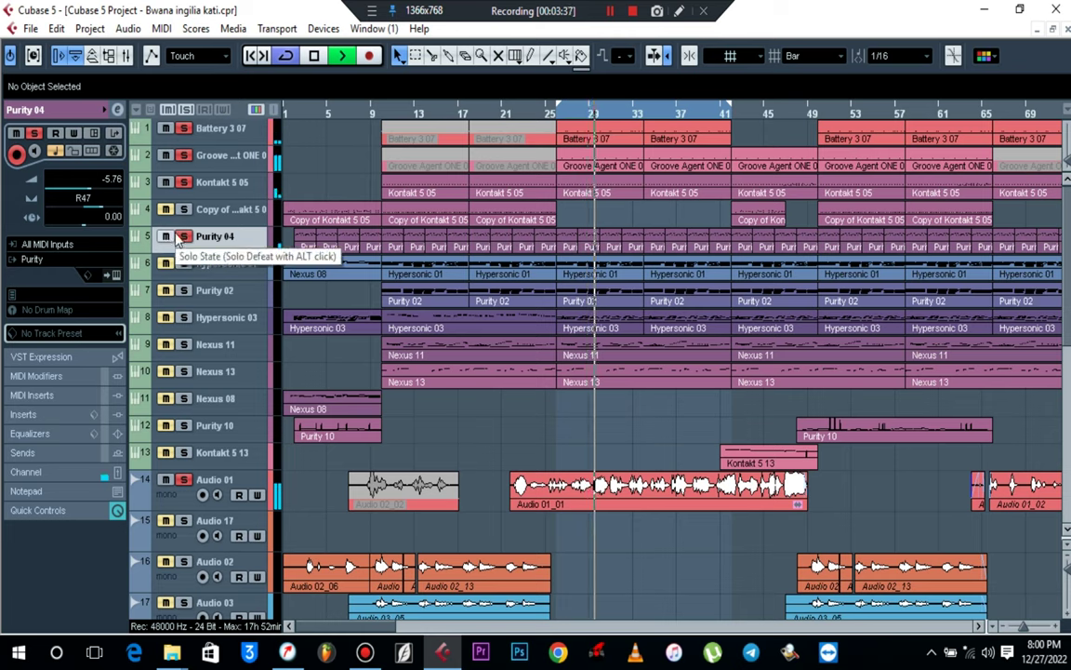
pyautogui.press('space')
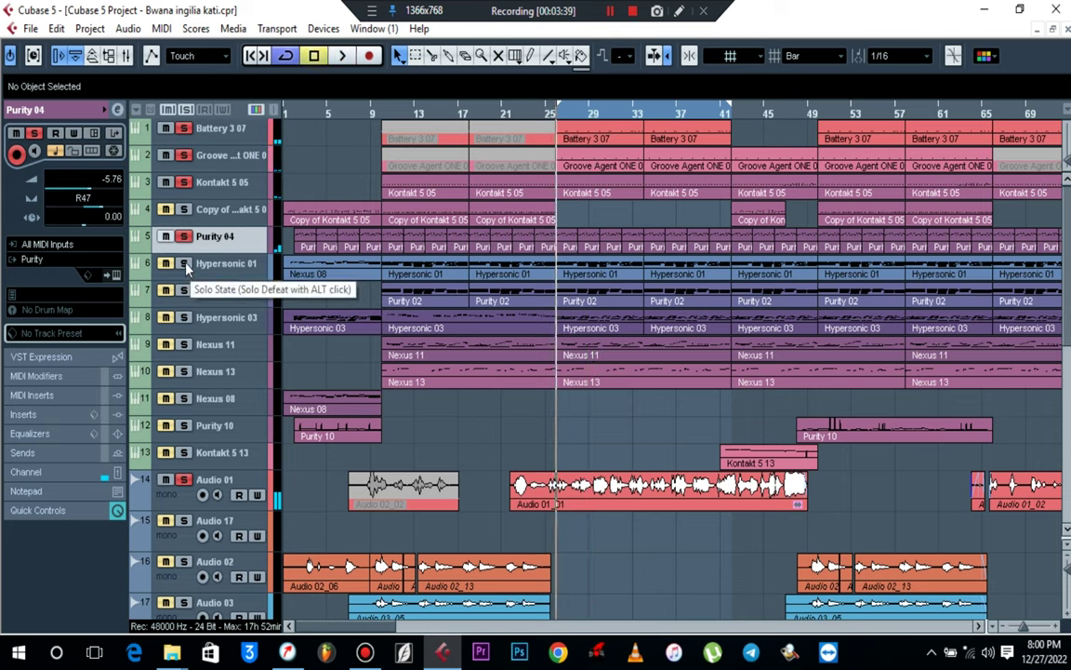
# Solo the Hypersonic 01 track as well and lower its volume to -12.94 during playback
pyautogui.click(183, 261)
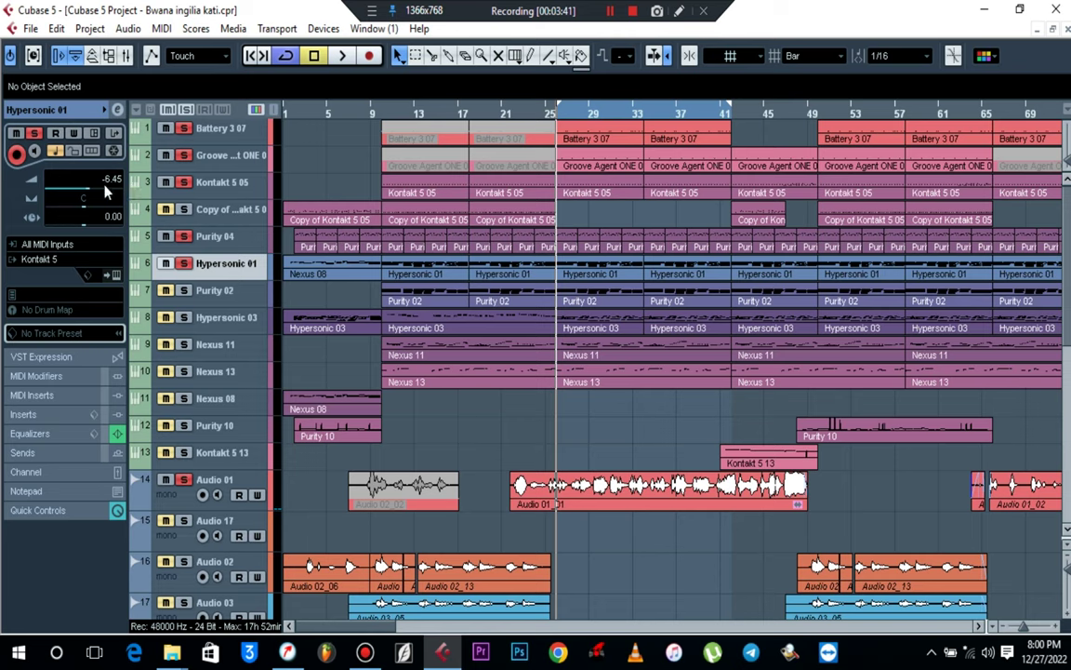
pyautogui.press('space')
pyautogui.moveTo(84, 197); pyautogui.dragTo(77, 197)
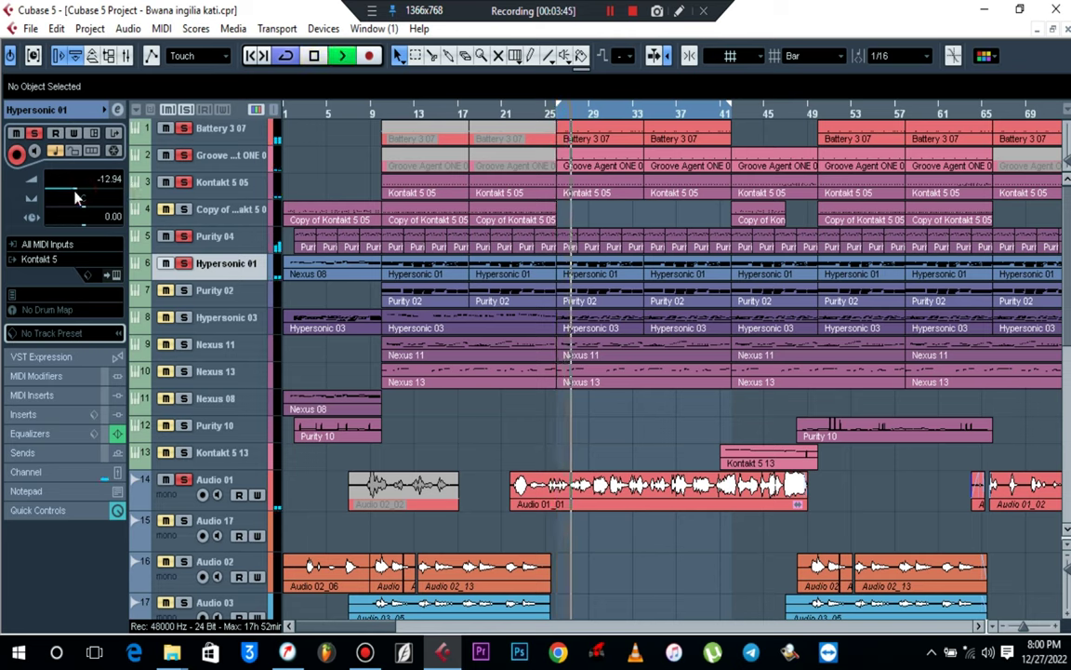
# Select all Hypersonic 01 parts across the song and examine their notes in the Key Editor, then return to the arrangement
pyautogui.moveTo(1025, 628); pyautogui.dragTo(1023, 632)
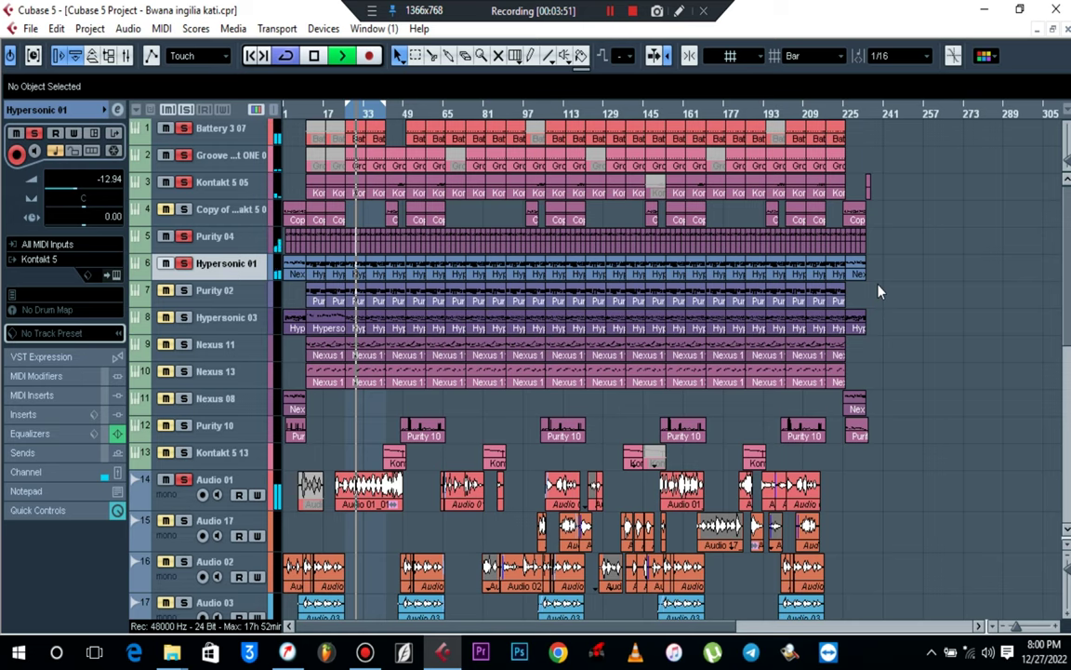
pyautogui.moveTo(888, 271); pyautogui.dragTo(294, 268)
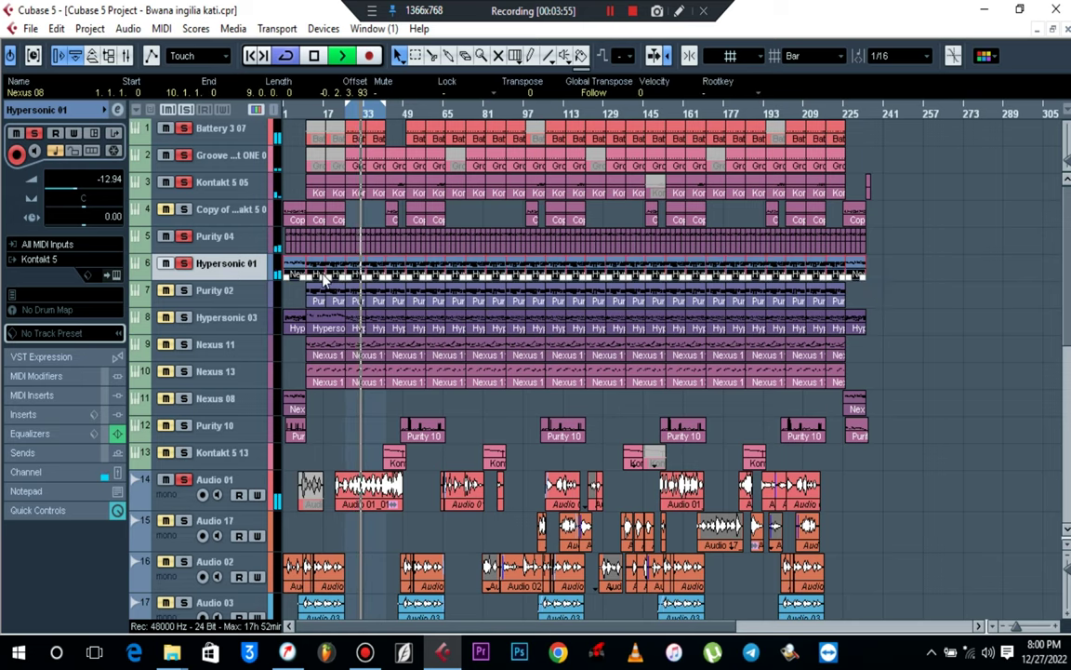
pyautogui.click(930, 352)
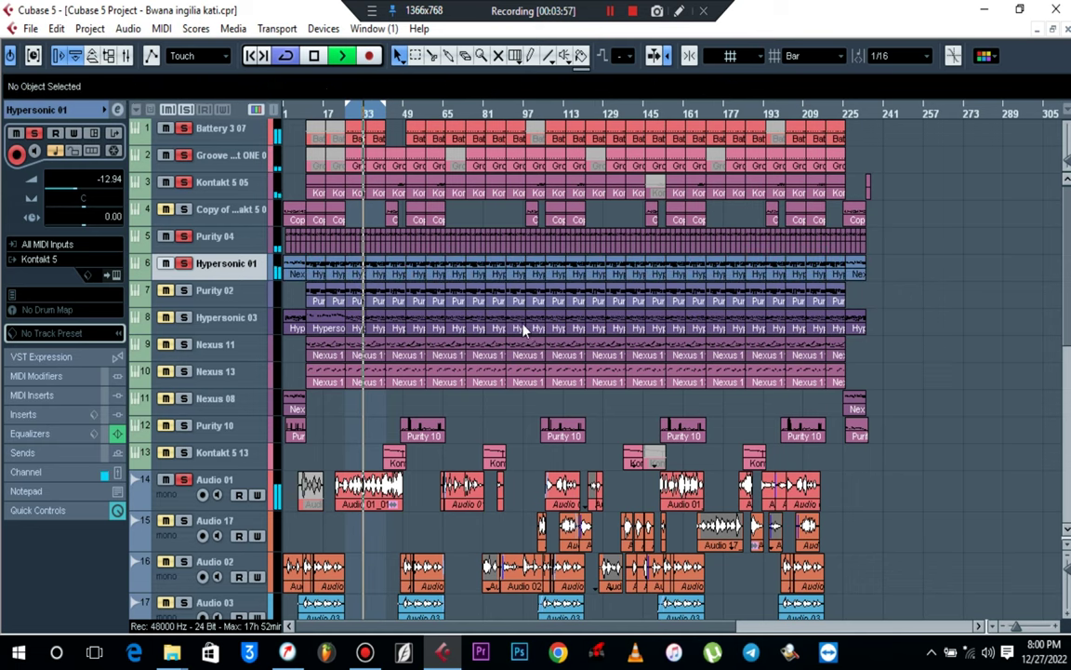
pyautogui.press('space')
pyautogui.moveTo(903, 266); pyautogui.dragTo(260, 275)
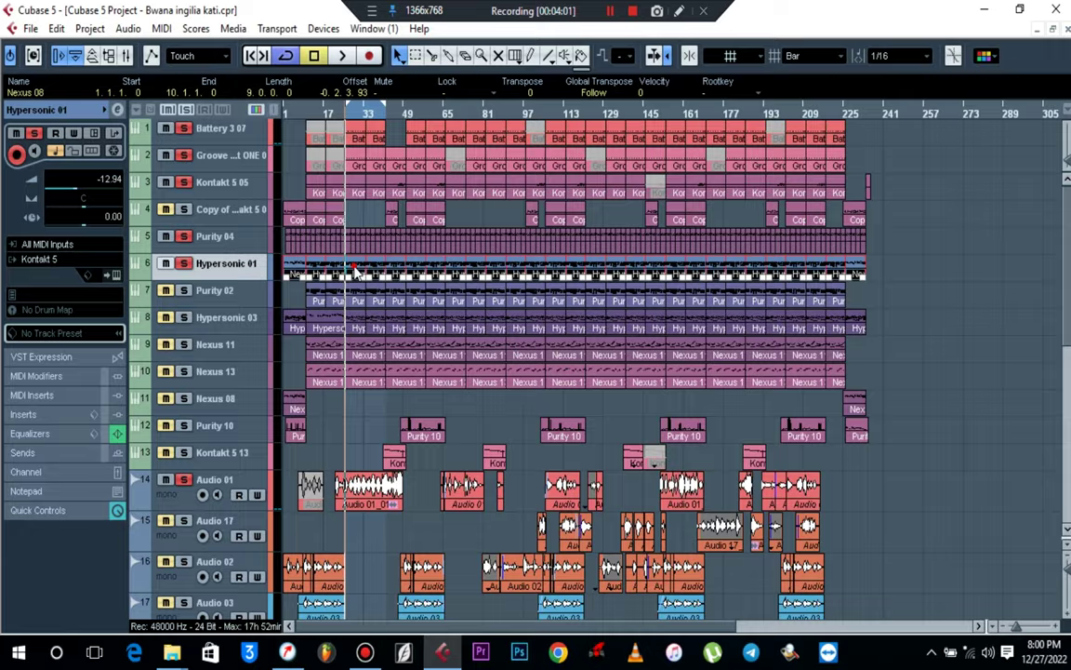
pyautogui.doubleClick(358, 275)
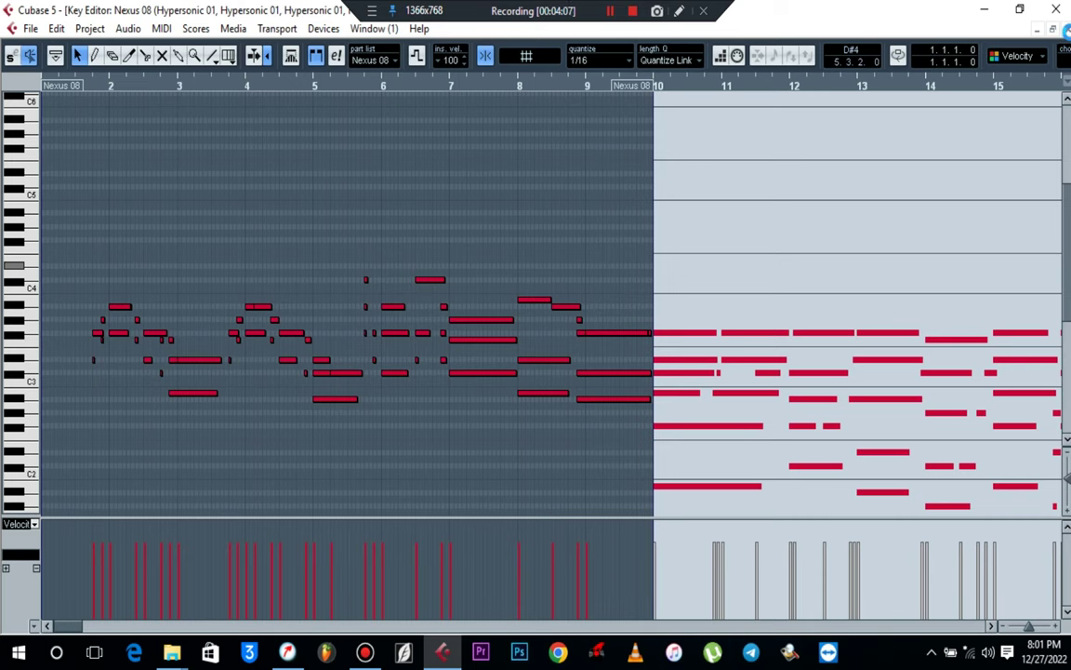
pyautogui.click(1065, 29)
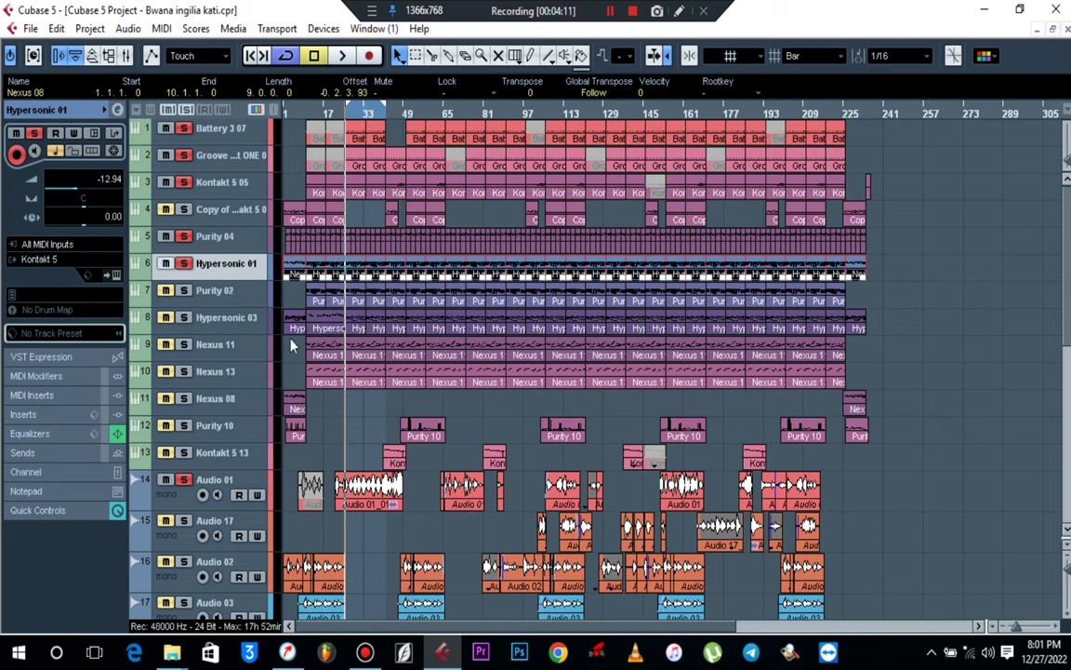
pyautogui.click(294, 367)
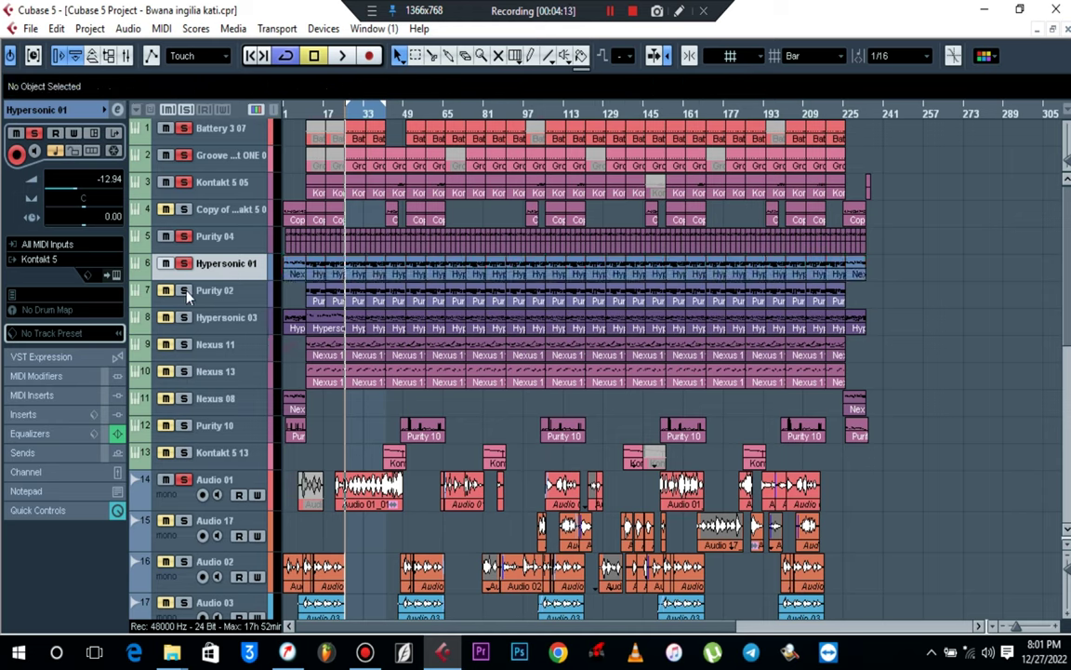
# Add the Purity 02 track to the solo and lower its volume to -11.11 after a short listen
pyautogui.click(184, 291)
pyautogui.click(222, 297)
pyautogui.press('space')
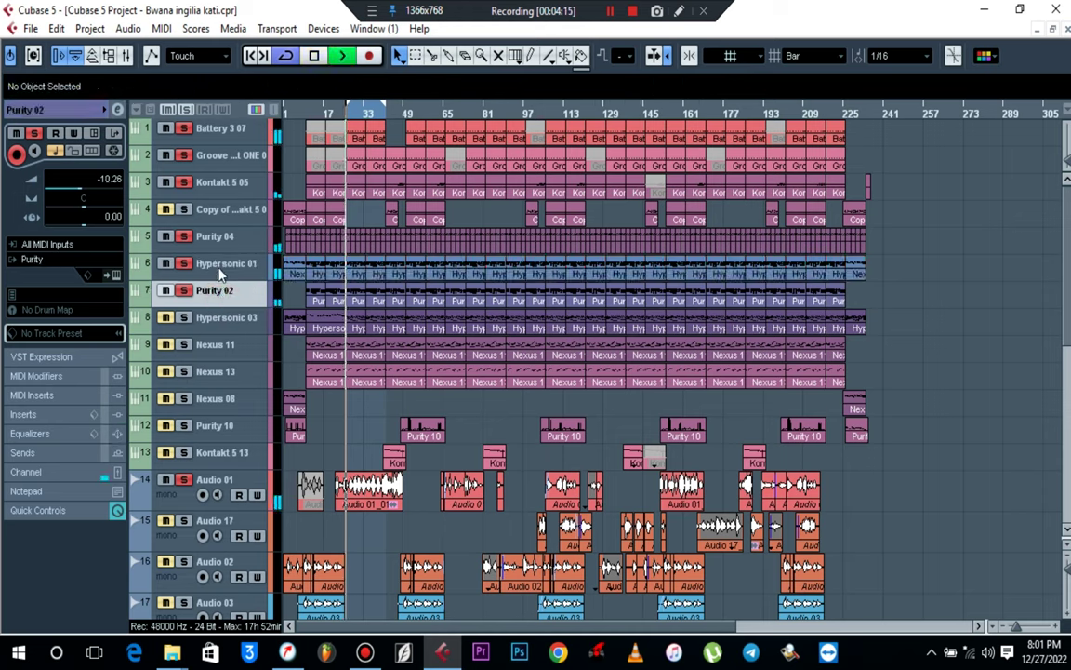
pyautogui.press('space')
pyautogui.moveTo(84, 194); pyautogui.dragTo(76, 193)
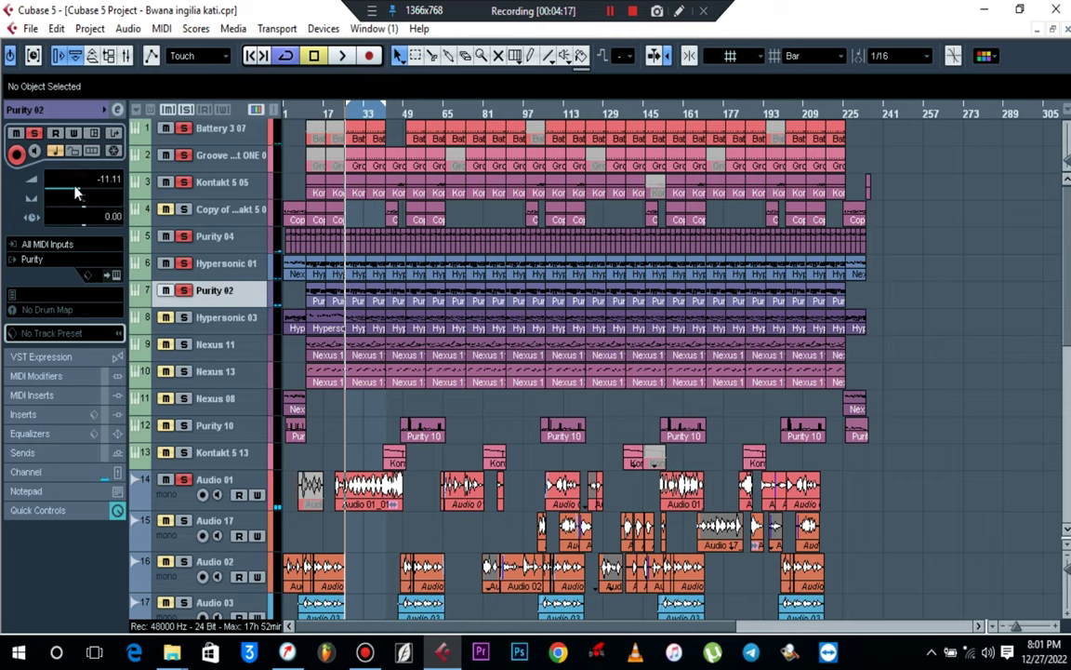
# Lower the volume of Purity 02 to -16.48 and Hypersonic 01 to -14.86 while the loop plays
pyautogui.press('space')
pyautogui.scroll(-2, 108, 189)
pyautogui.scroll(-1, 109, 189)
pyautogui.scroll(-1, 109, 187)
pyautogui.scroll(-2, 109, 187)
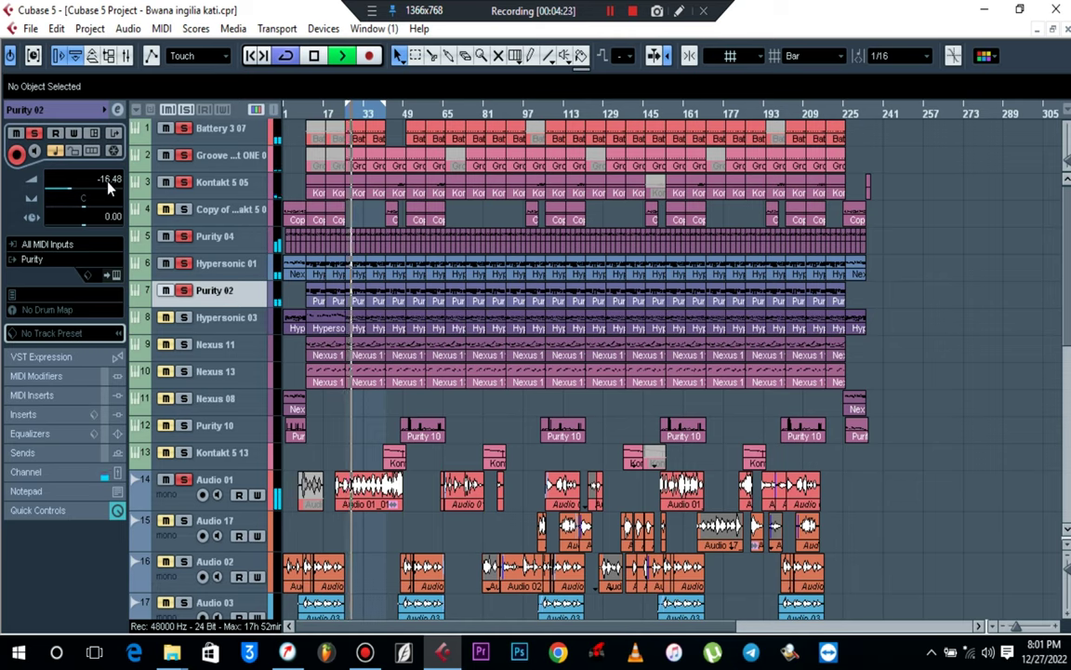
pyautogui.click(220, 268)
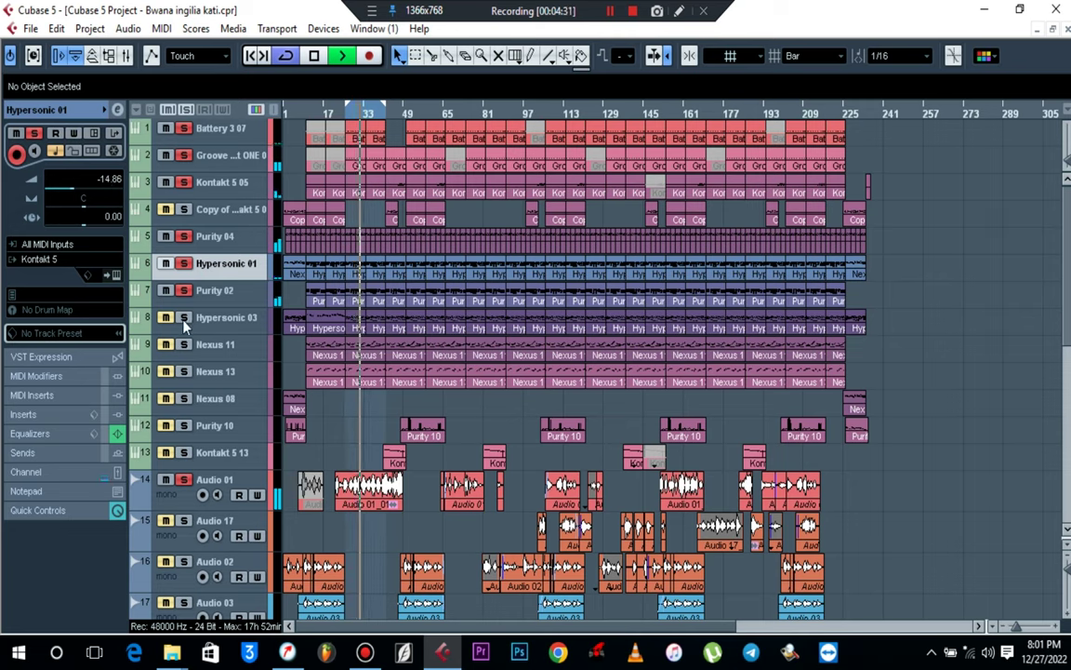
pyautogui.press('space')
# Solo the Hypersonic 03 track as well and set its volume to -5.78 while checking it in the loop
pyautogui.click(217, 321)
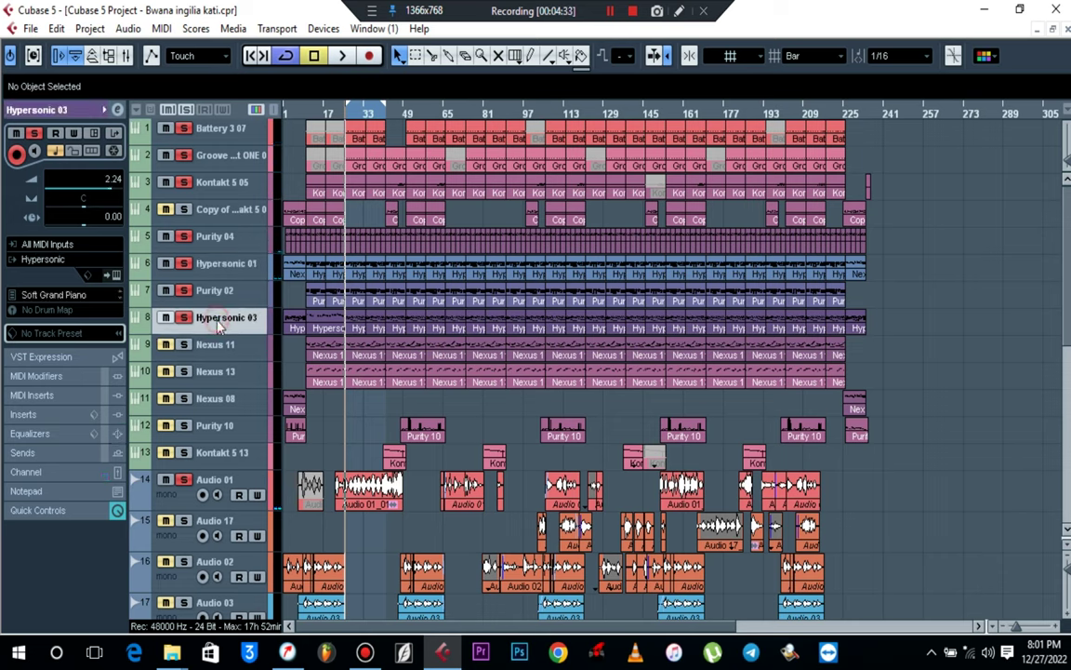
pyautogui.press('space')
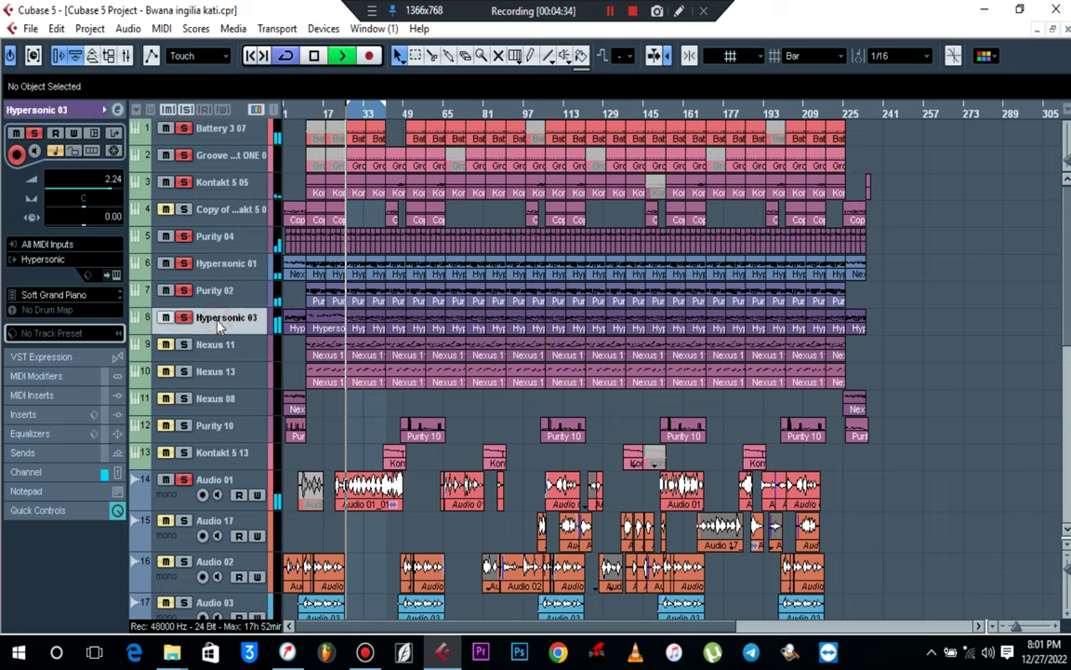
pyautogui.press('space')
pyautogui.click(93, 196)
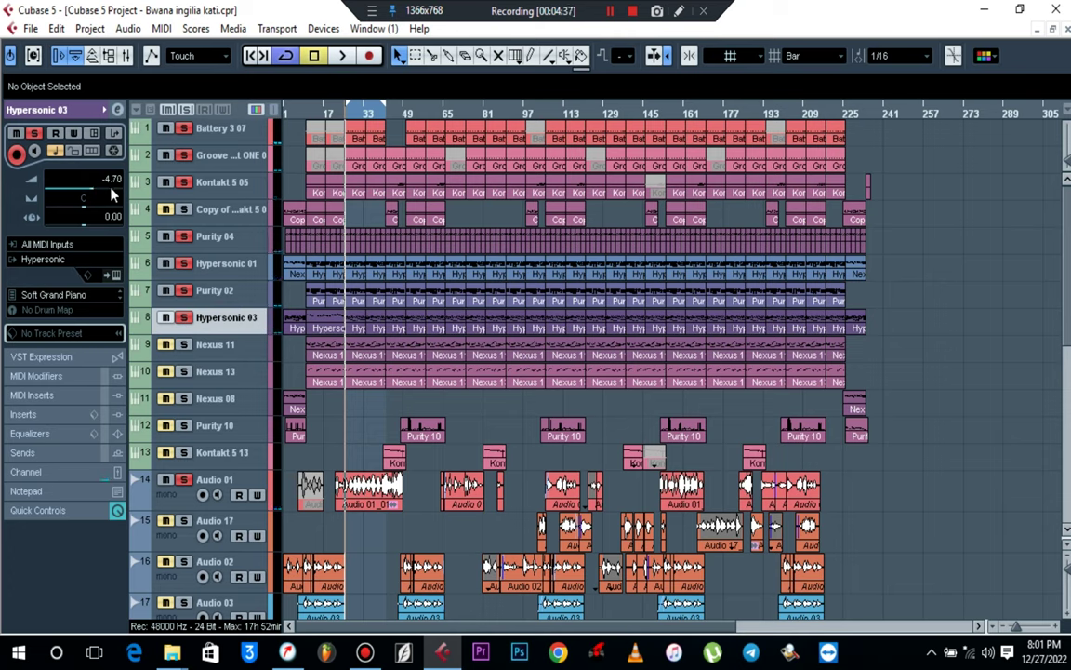
pyautogui.scroll(-1, 111, 189)
pyautogui.press('space')
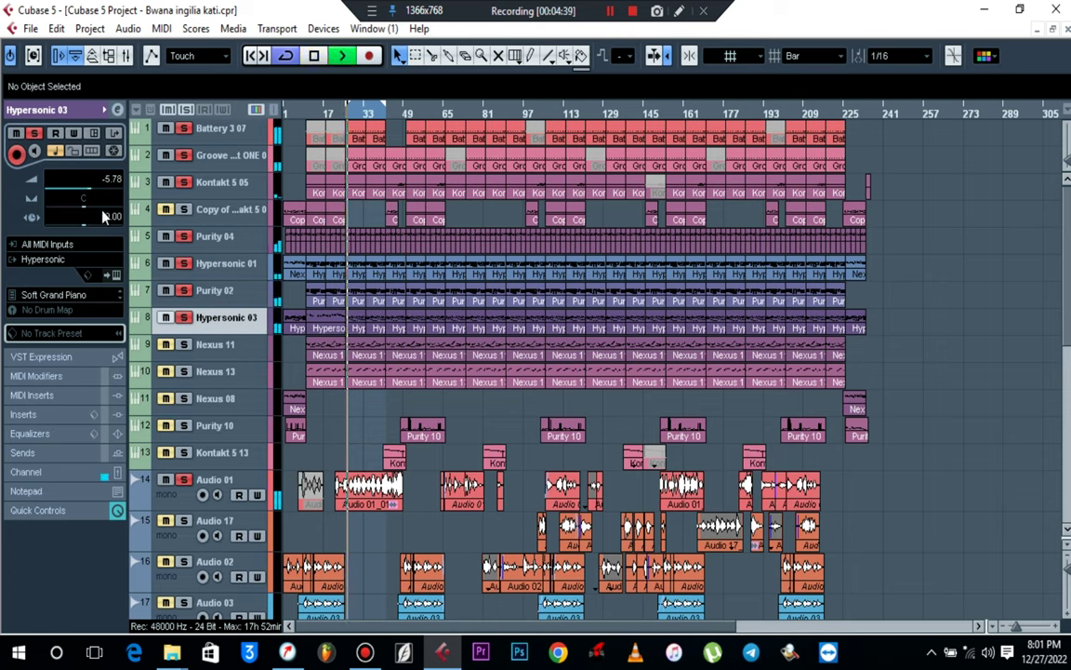
# Pan Hypersonic 03 to R60 while checking it in the loop
pyautogui.press('space')
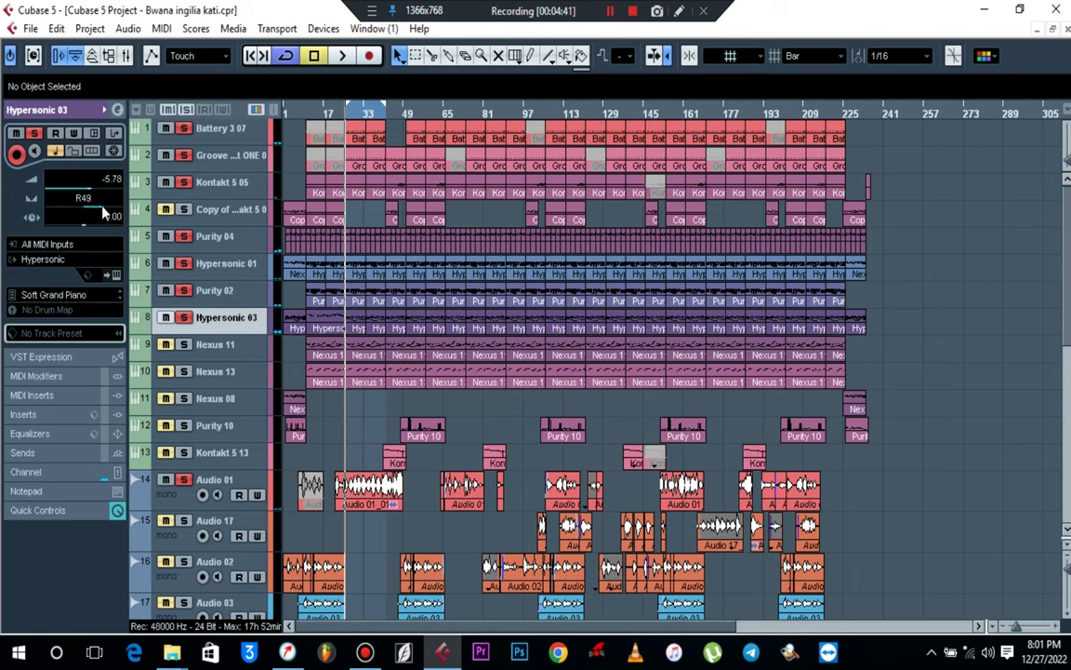
pyautogui.press('space')
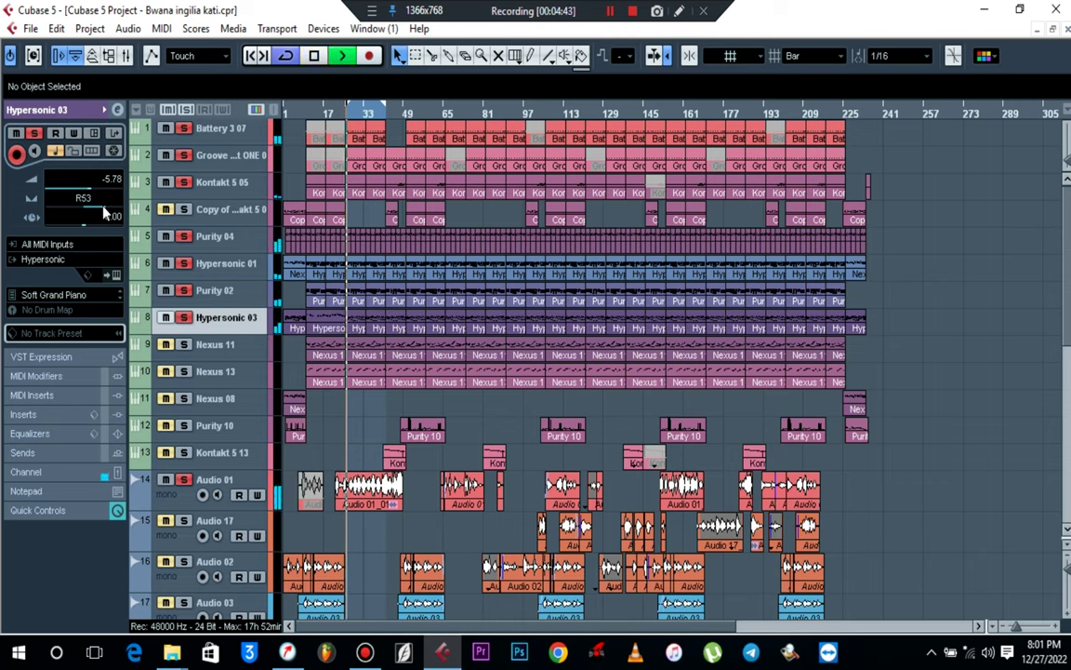
pyautogui.scroll(7, 100, 203)
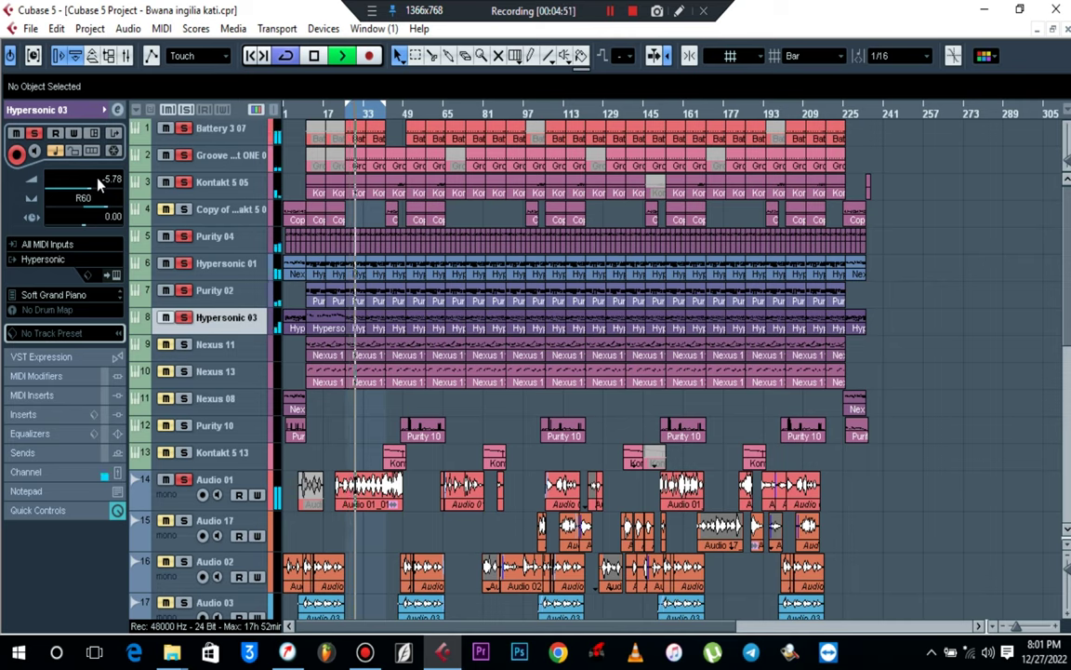
# Add Nexus 11 to the solo and check which instrument its Kontakt 5 plug-in has loaded
pyautogui.click(166, 236)
pyautogui.press('space')
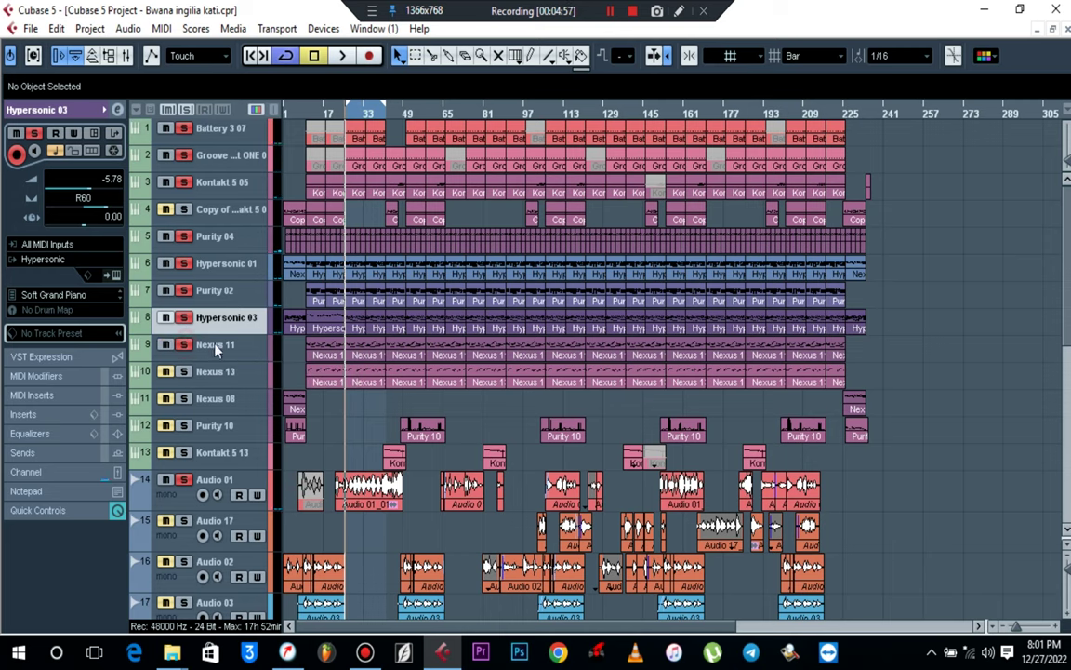
pyautogui.click(223, 347)
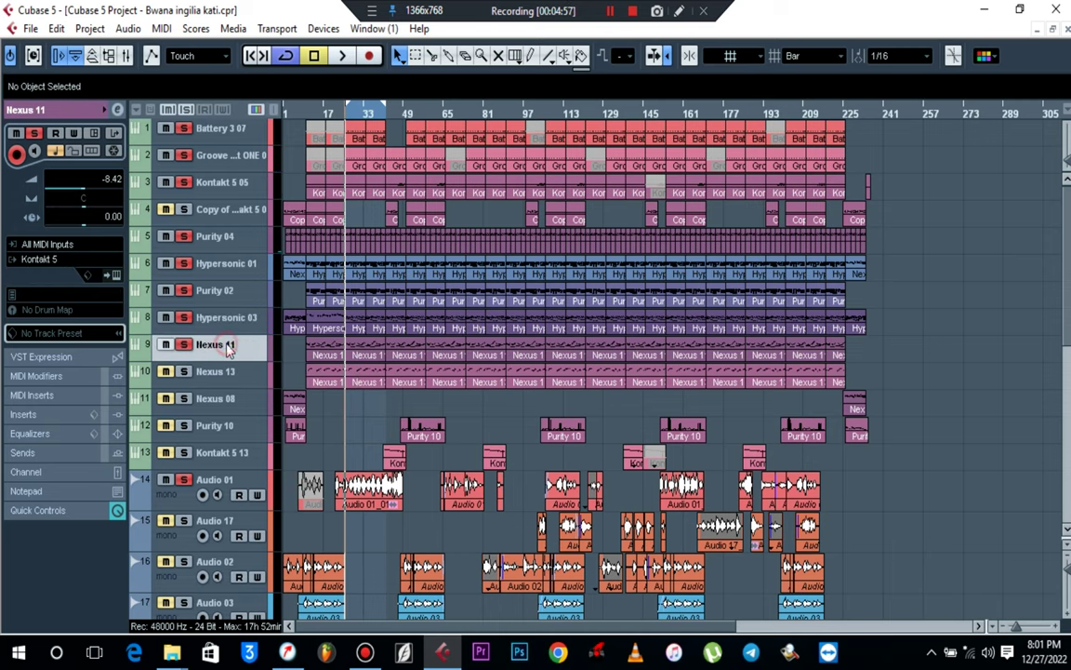
pyautogui.click(117, 277)
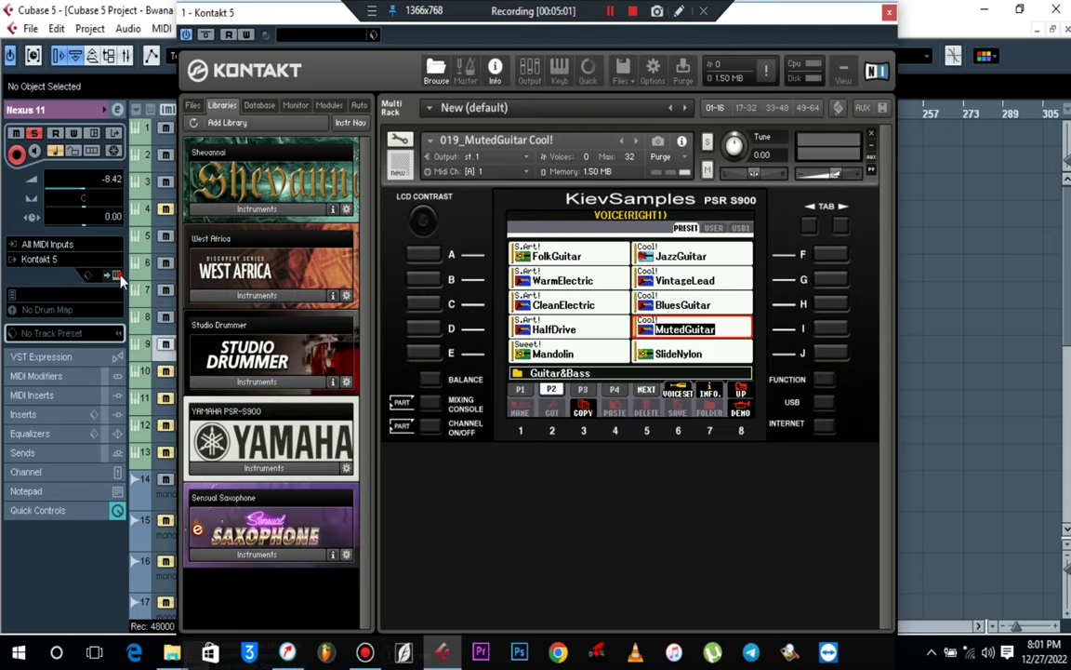
pyautogui.click(117, 276)
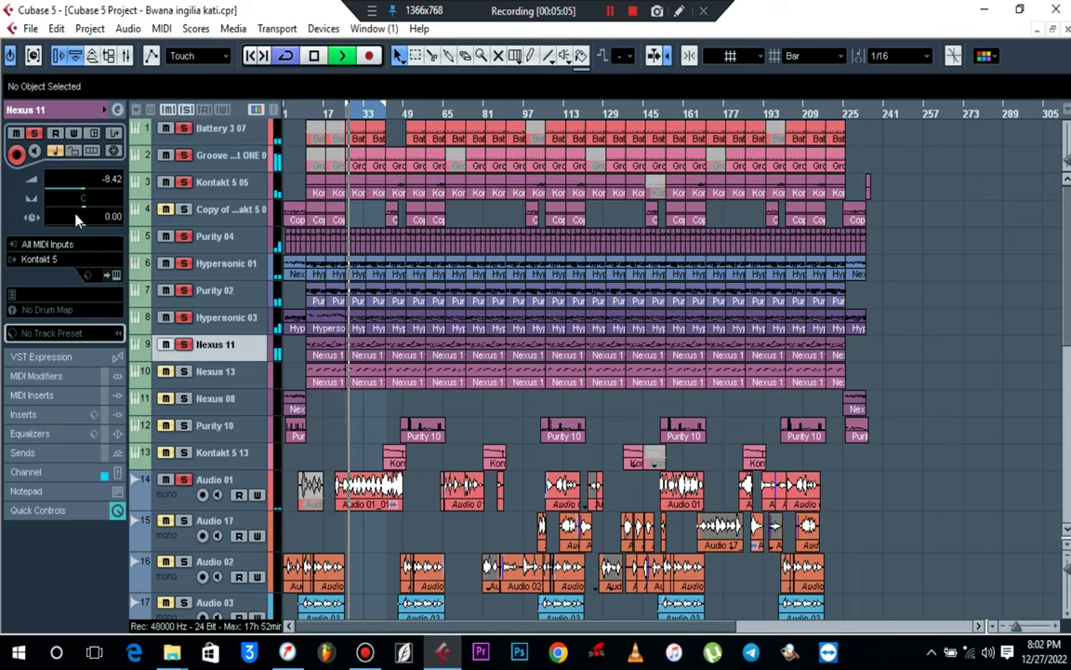
# Pan Nexus 11 to L51 and listen to it in the loop
pyautogui.press('space')
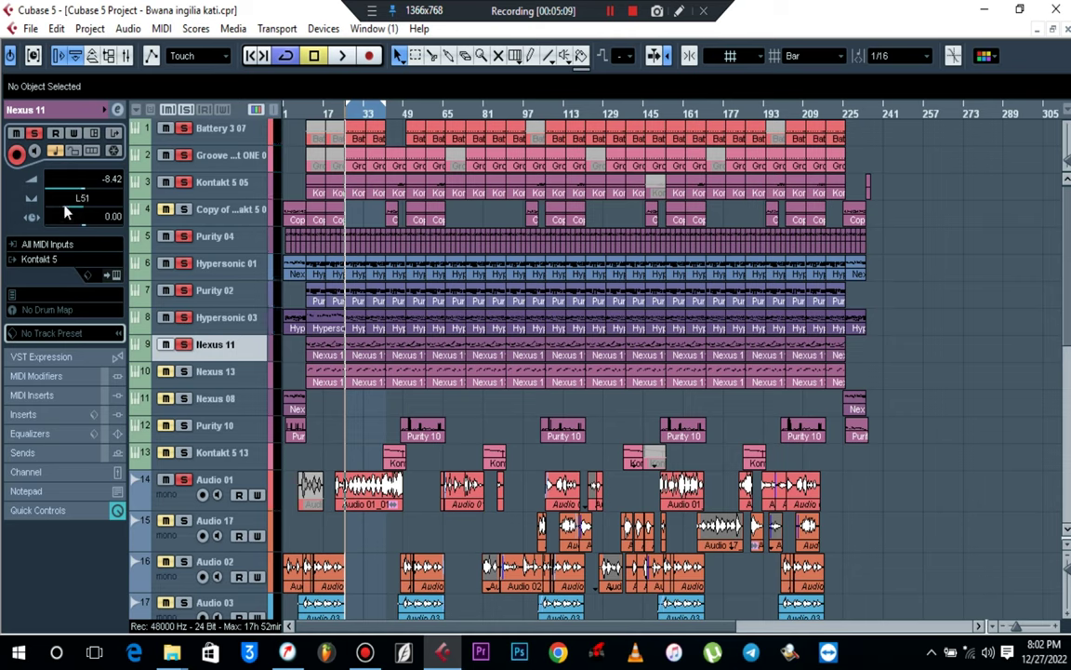
pyautogui.press('space')
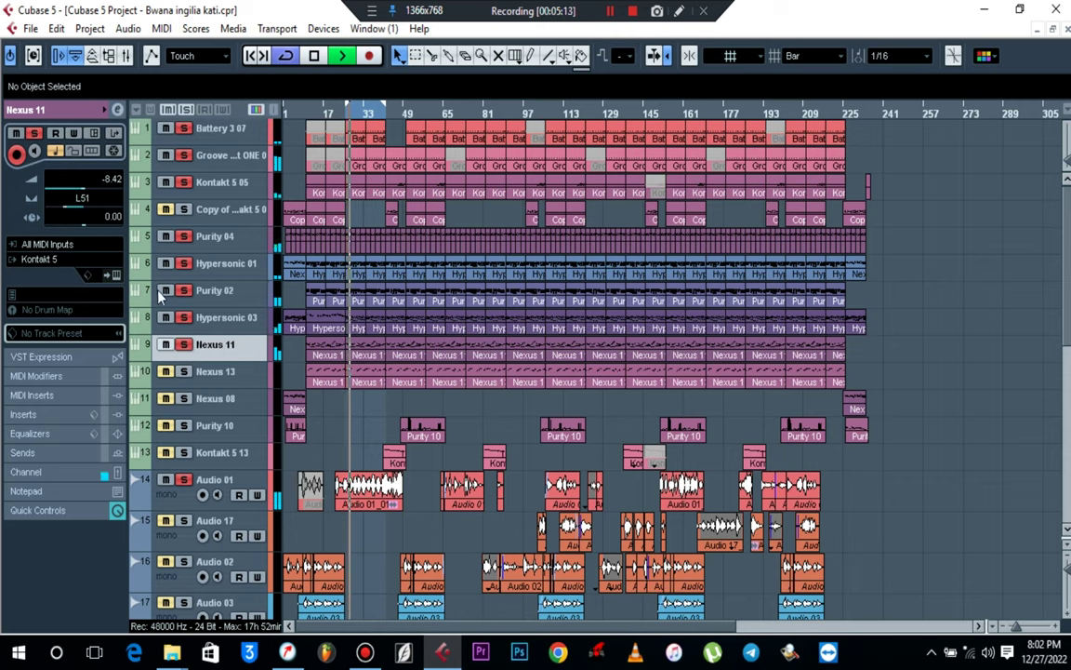
pyautogui.press('space')
# Solo the Nexus 13 track as well and listen to it within the mix
pyautogui.click(209, 374)
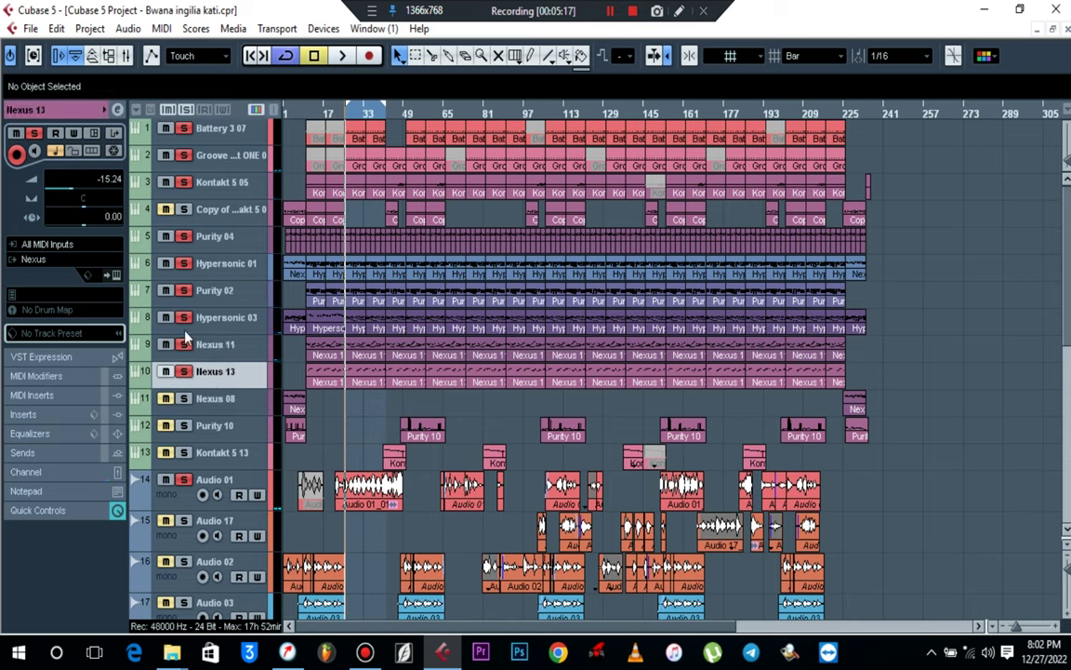
pyautogui.press('space')
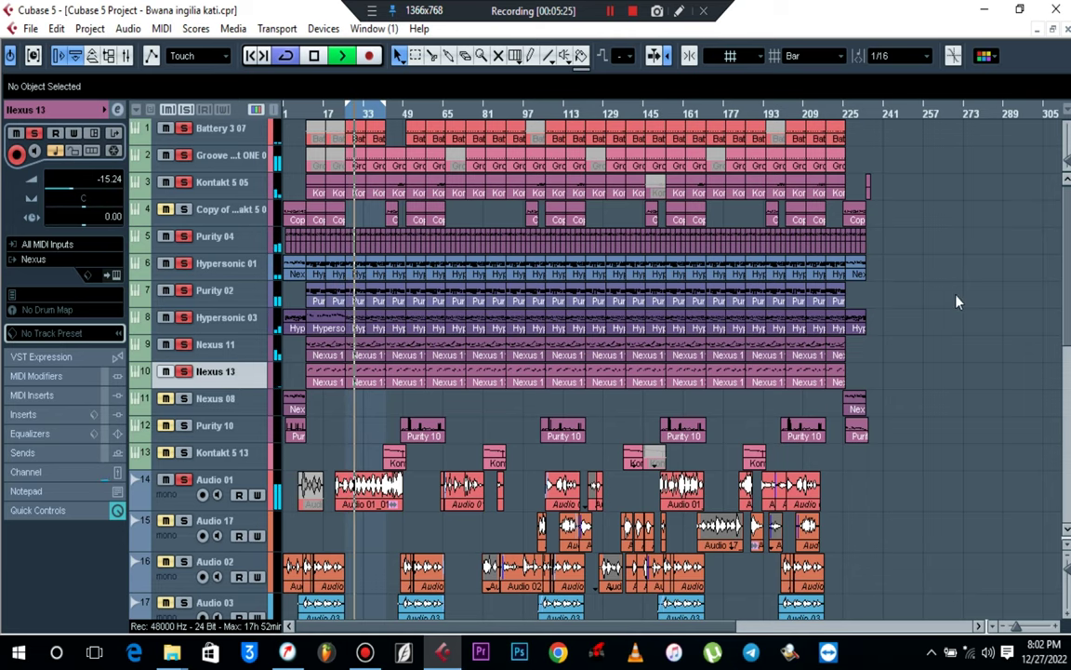
pyautogui.press('space')
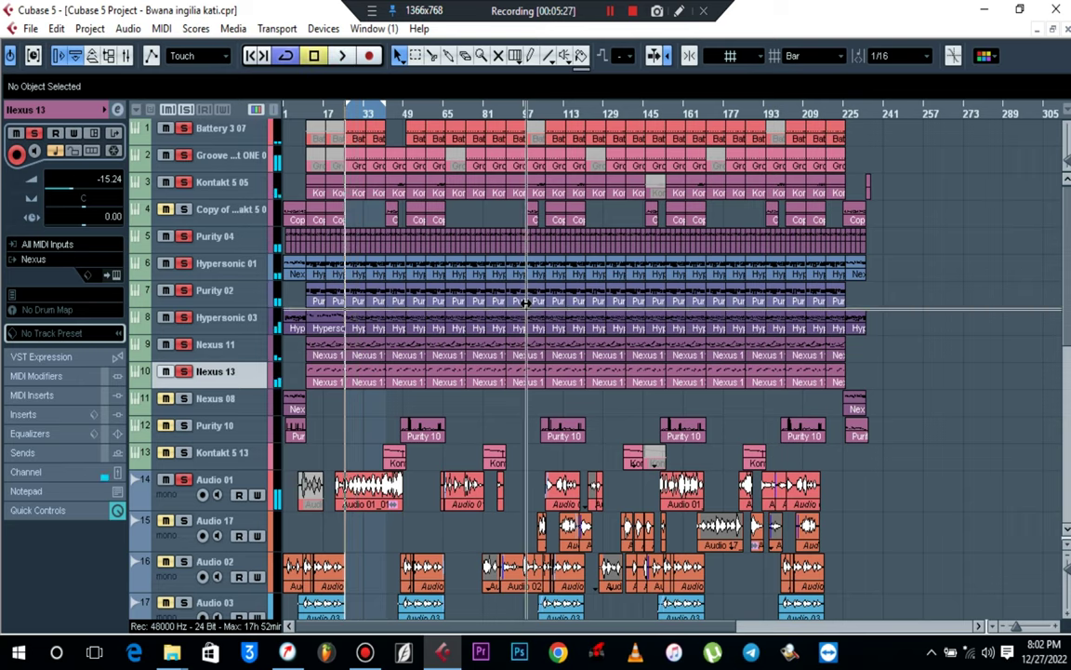
# Switch off the JJP-Vocals Stereo insert on Group 1 and open that group's channel settings
pyautogui.scroll(-10, 526, 306)
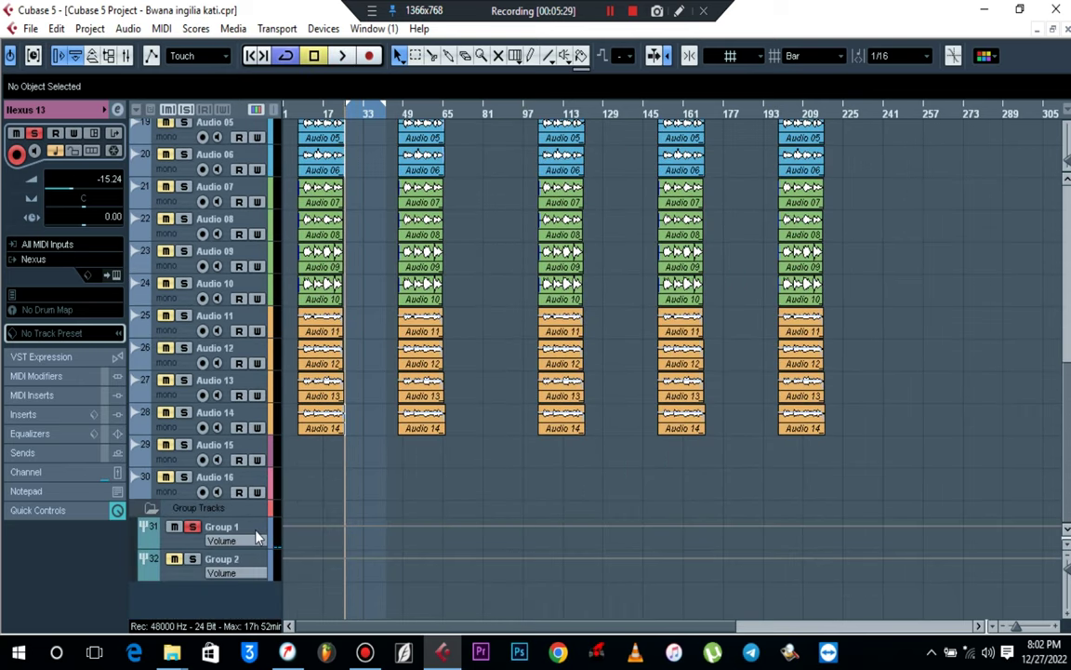
pyautogui.click(259, 538)
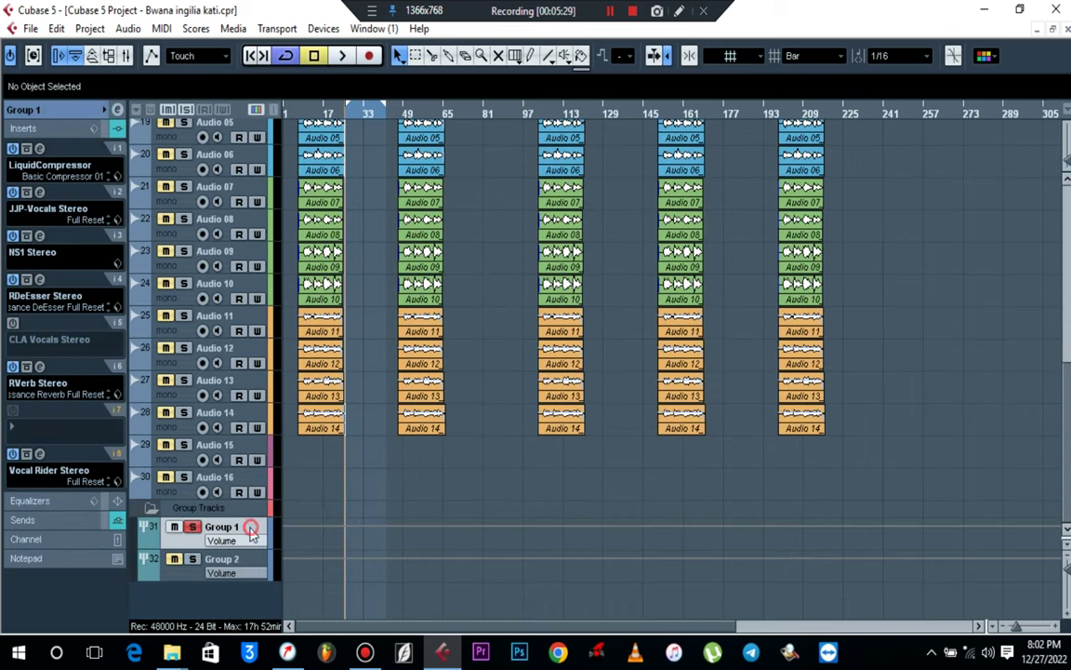
pyautogui.click(13, 193)
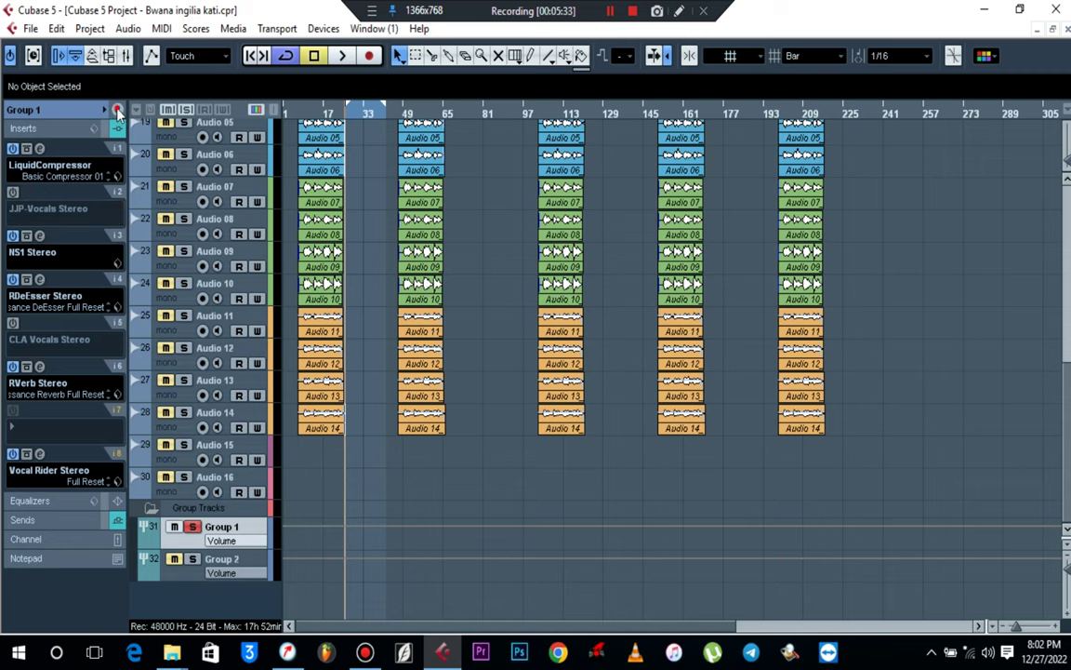
pyautogui.click(118, 111)
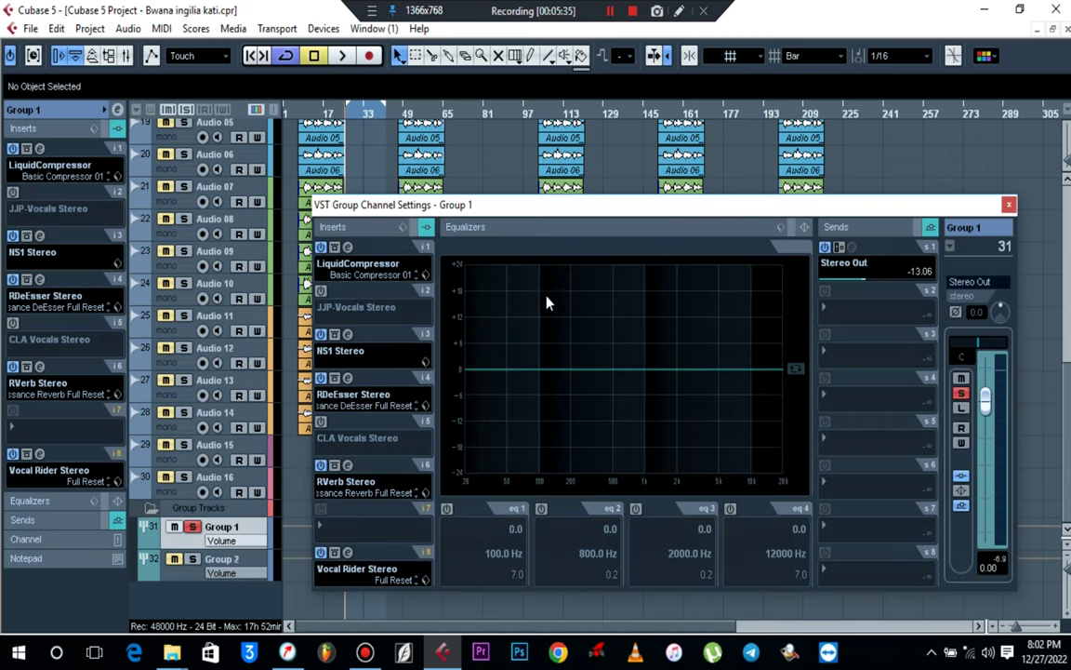
# Try a 6.8 dB boost at 4596 Hz on Group 1's third EQ band during playback, then turn the band off
pyautogui.press('space')
pyautogui.moveTo(750, 376); pyautogui.dragTo(714, 337)
pyautogui.click(636, 507)
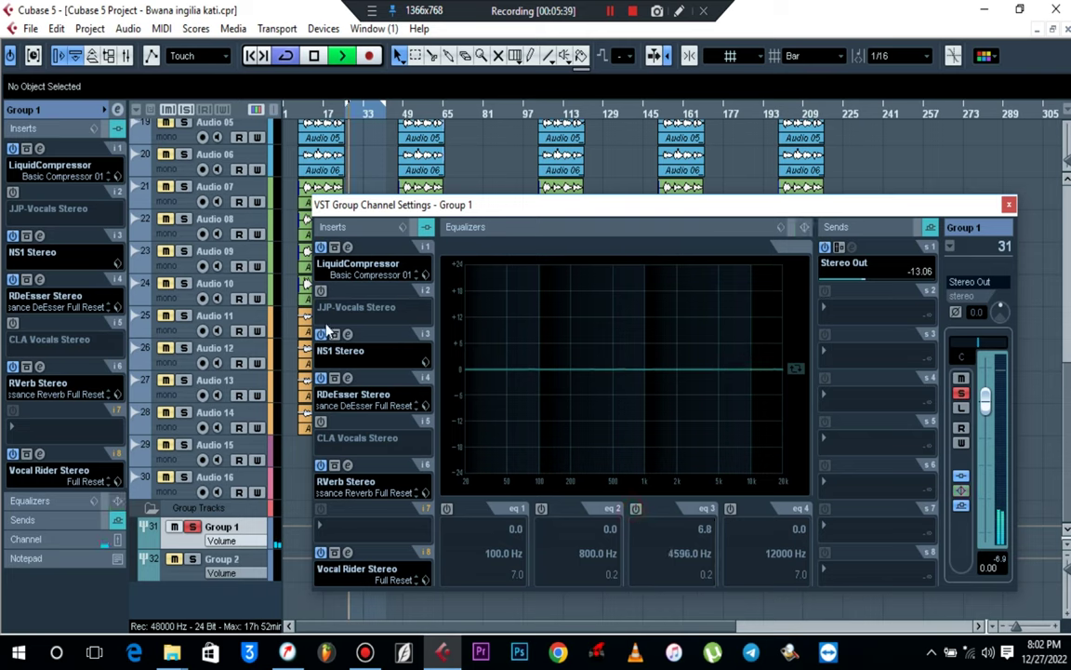
# Replace JJP-Vocals in Group 1's second insert slot with the H-EQ Stereo equalizer
pyautogui.click(352, 308)
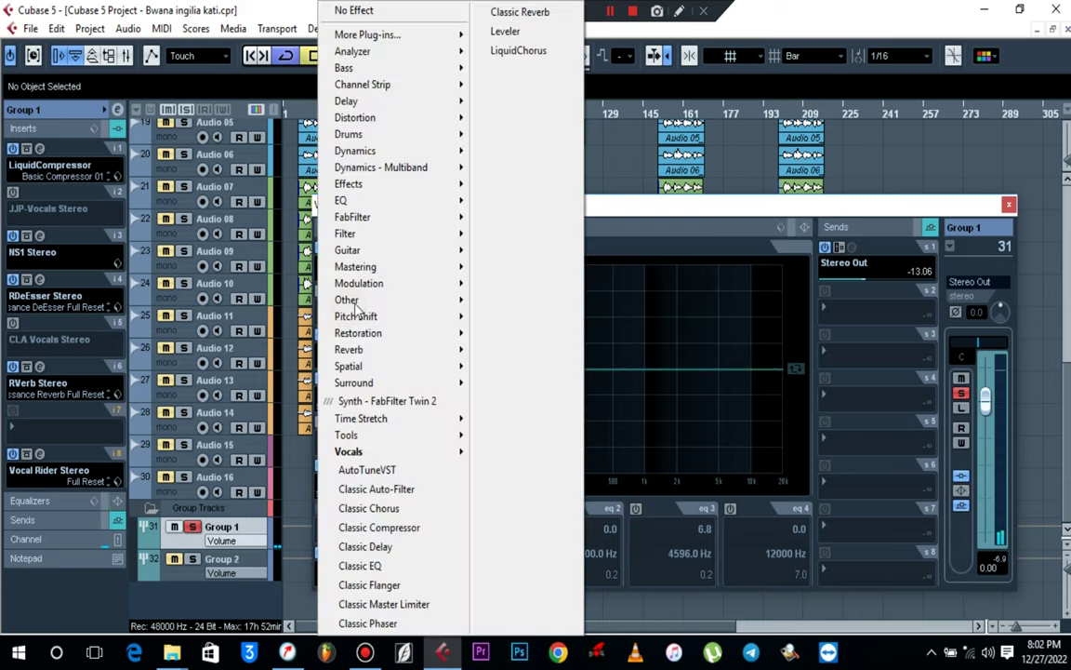
pyautogui.moveTo(426, 201)
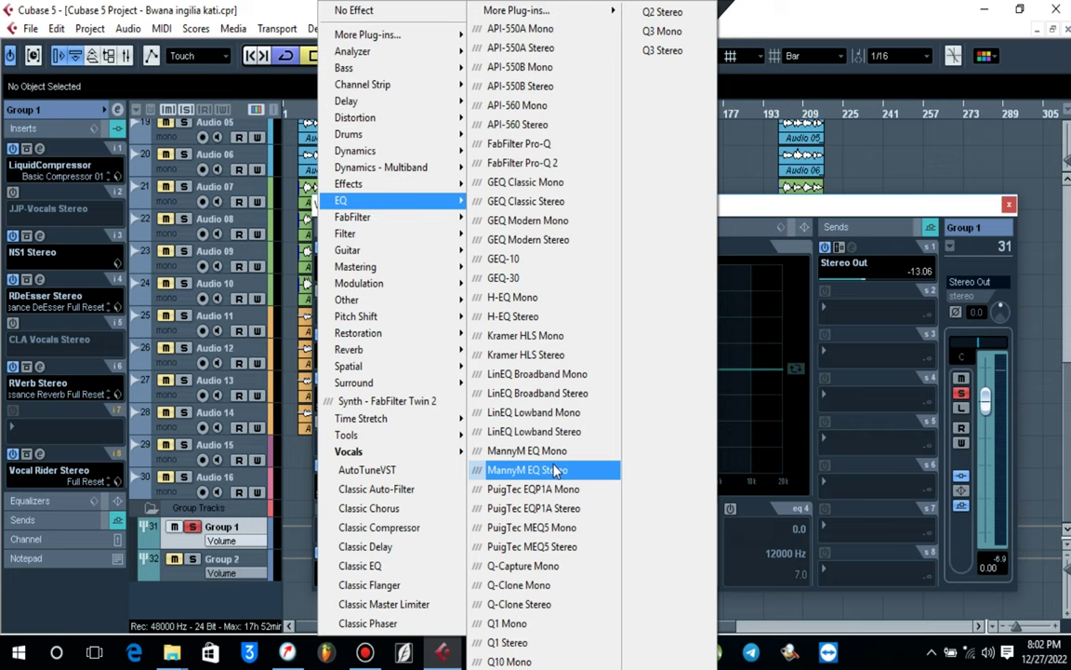
pyautogui.click(516, 318)
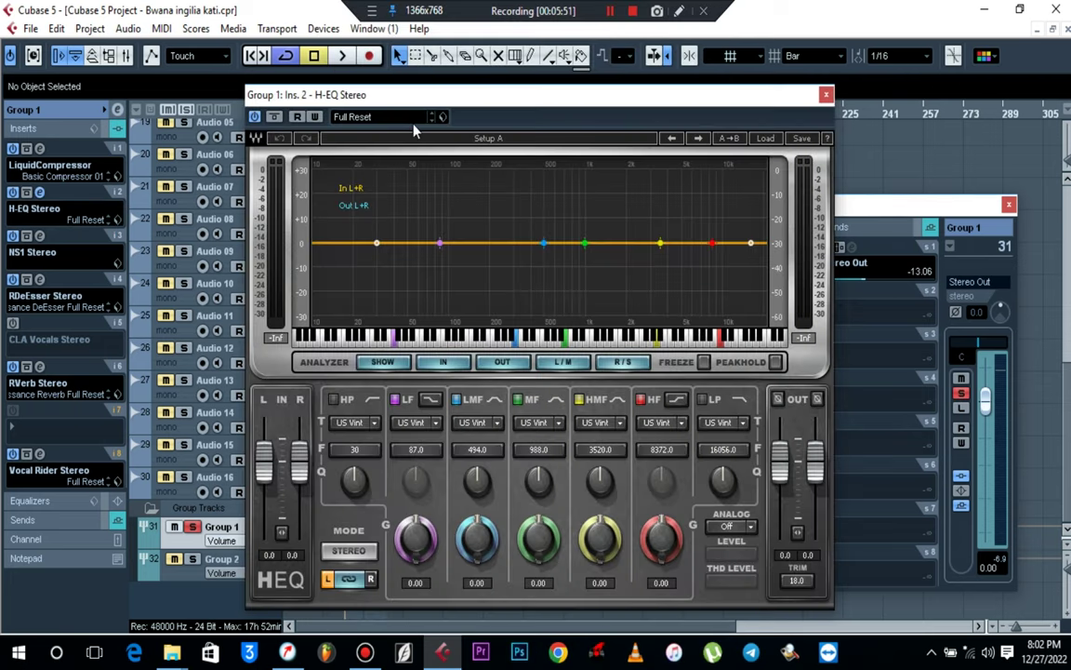
# Load the Vocal 1 preset in H-EQ Stereo, start the loop and close the plug-in
pyautogui.click(370, 124)
pyautogui.scroll(-5, 421, 374)
pyautogui.click(391, 430)
pyautogui.click(603, 103)
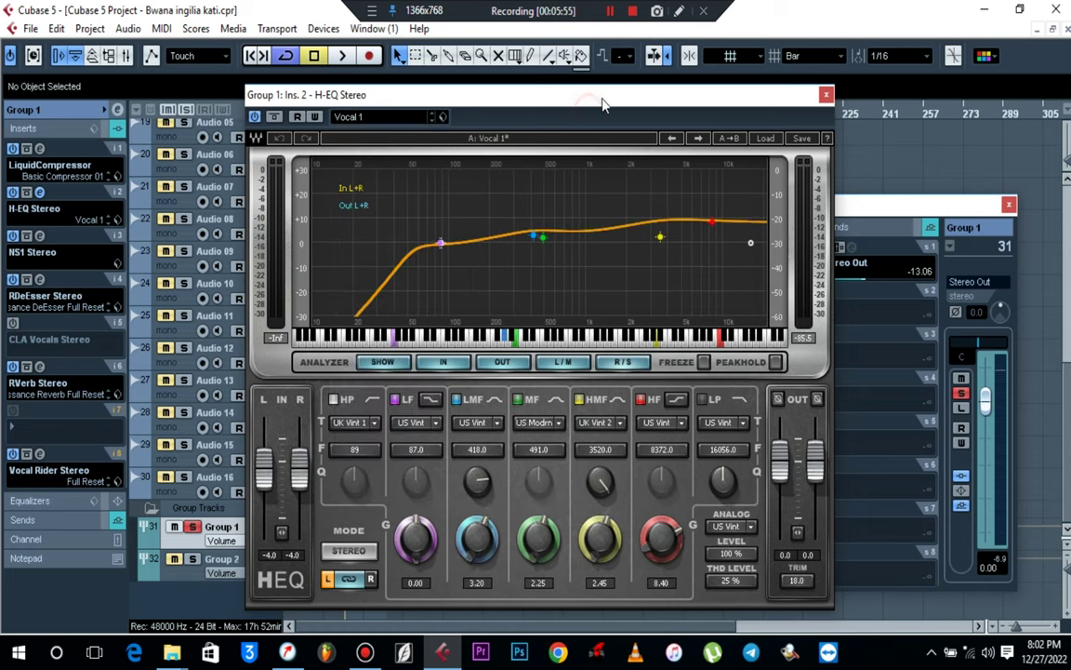
pyautogui.press('space')
pyautogui.click(825, 94)
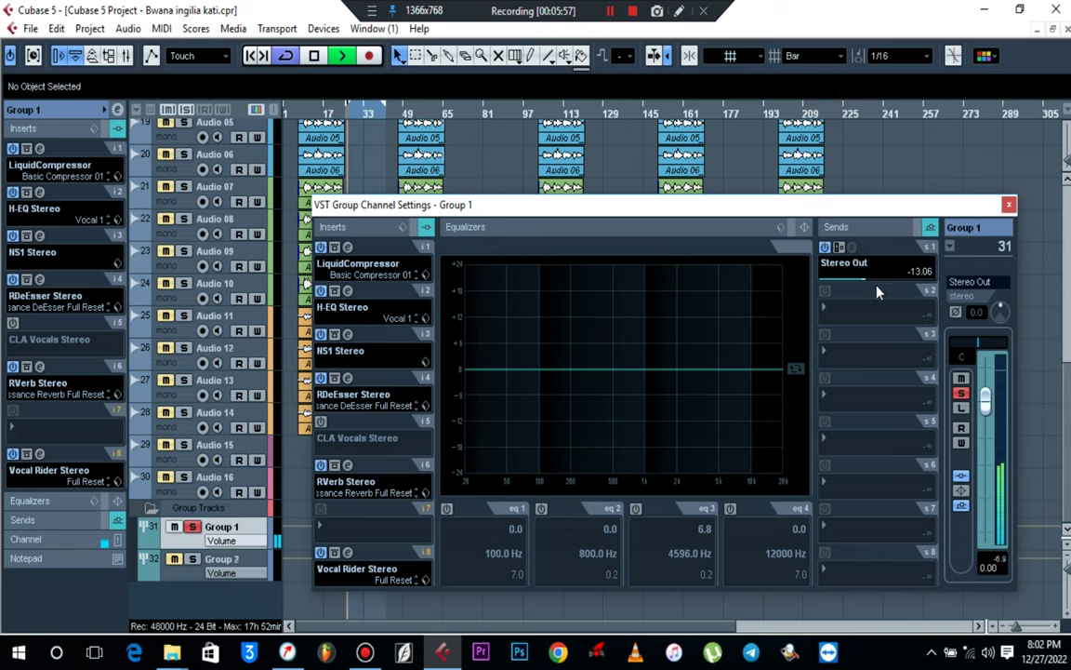
# Raise Group 1's Stereo Out send level to 0.00
pyautogui.moveTo(877, 292); pyautogui.dragTo(903, 291)
pyautogui.doubleClick(919, 273)
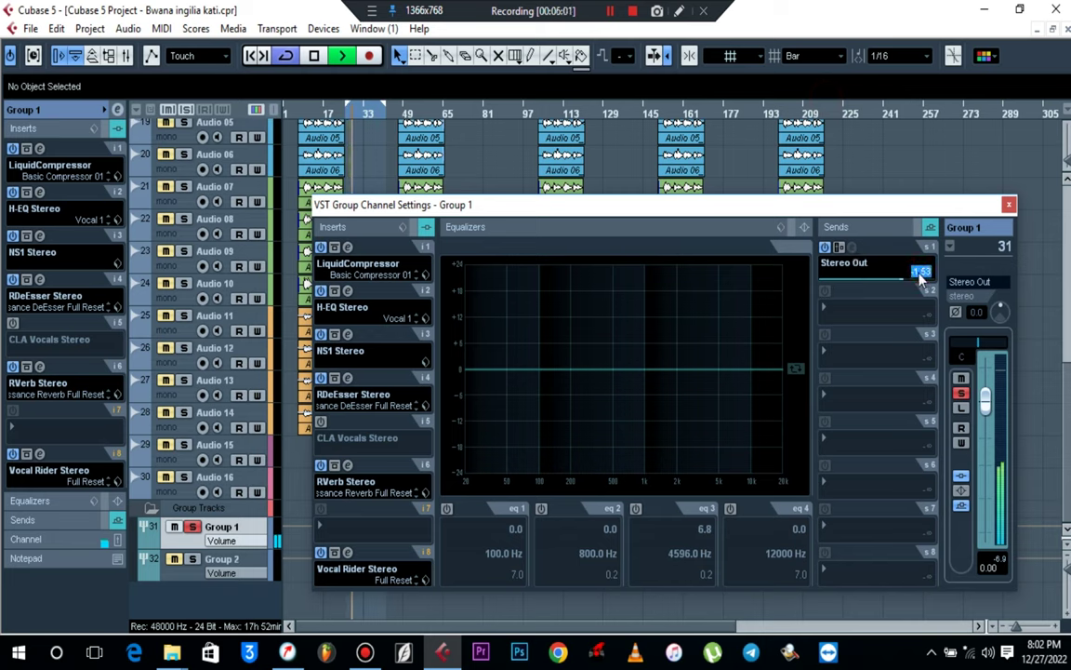
pyautogui.write('00')
pyautogui.press('Return')
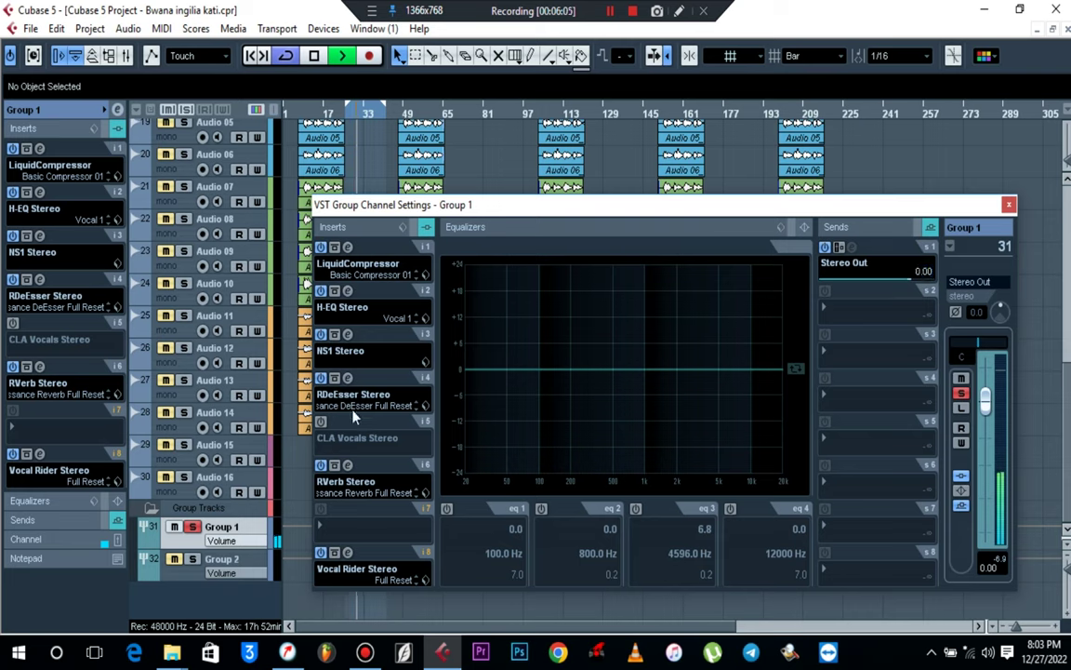
# Check the LiquidCompressor settings on Group 1, then close the channel settings and stop playback
pyautogui.click(347, 246)
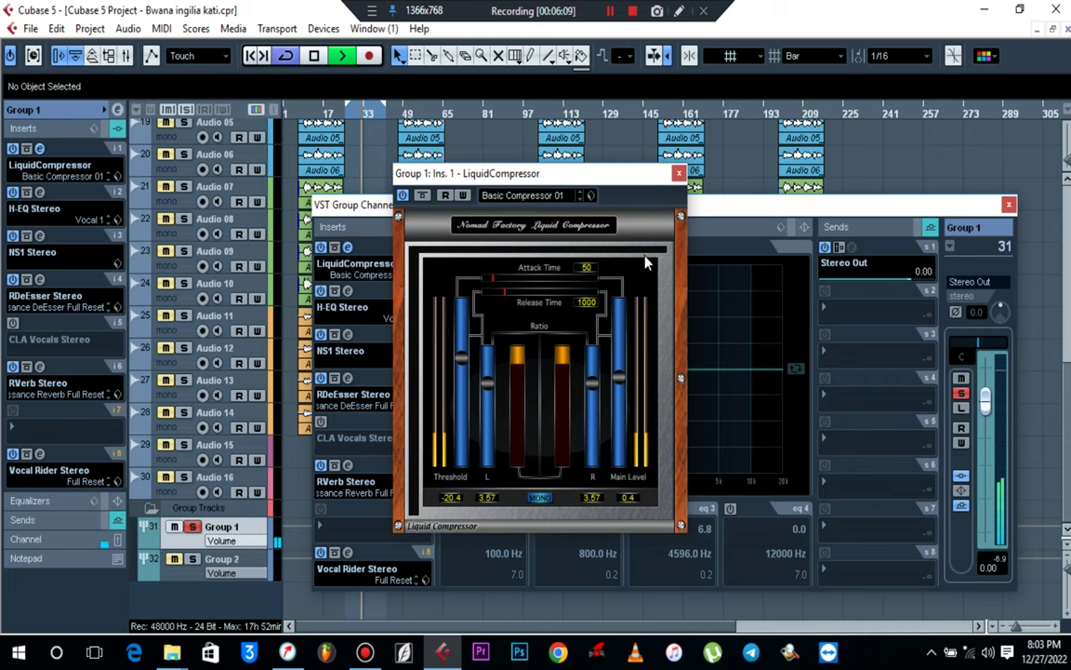
pyautogui.click(679, 174)
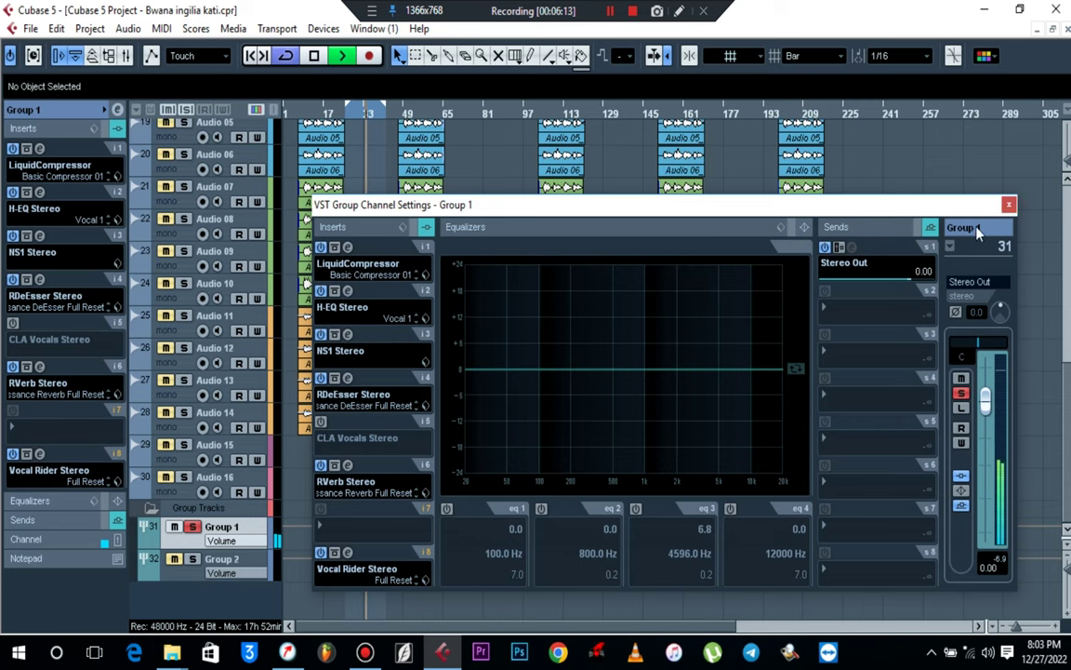
pyautogui.click(1009, 204)
pyautogui.scroll(5, 525, 362)
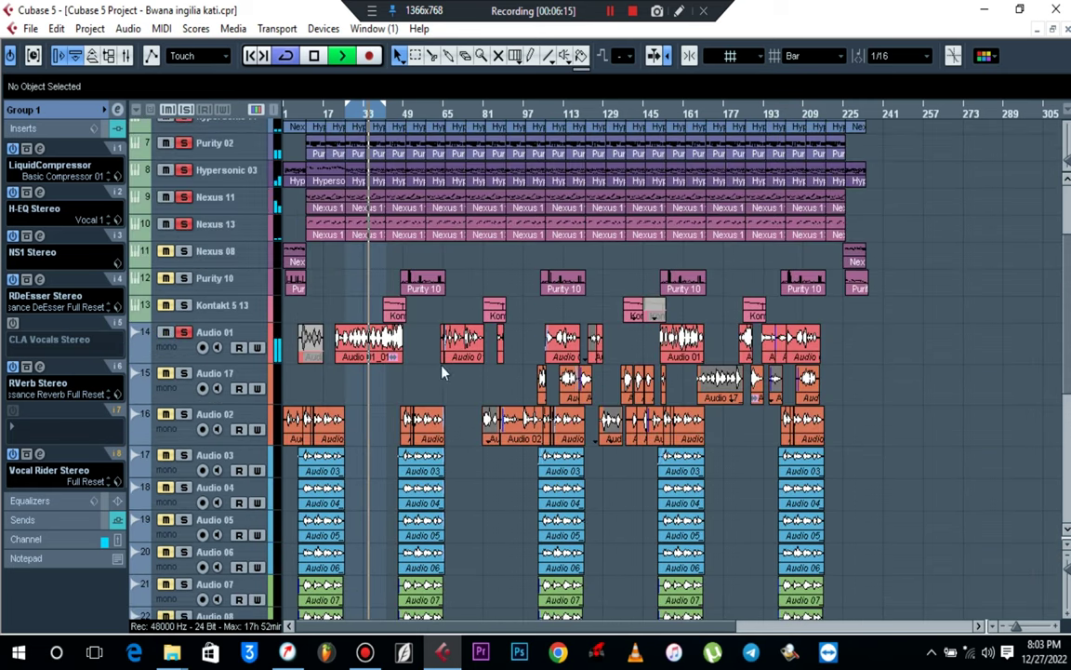
pyautogui.press('space')
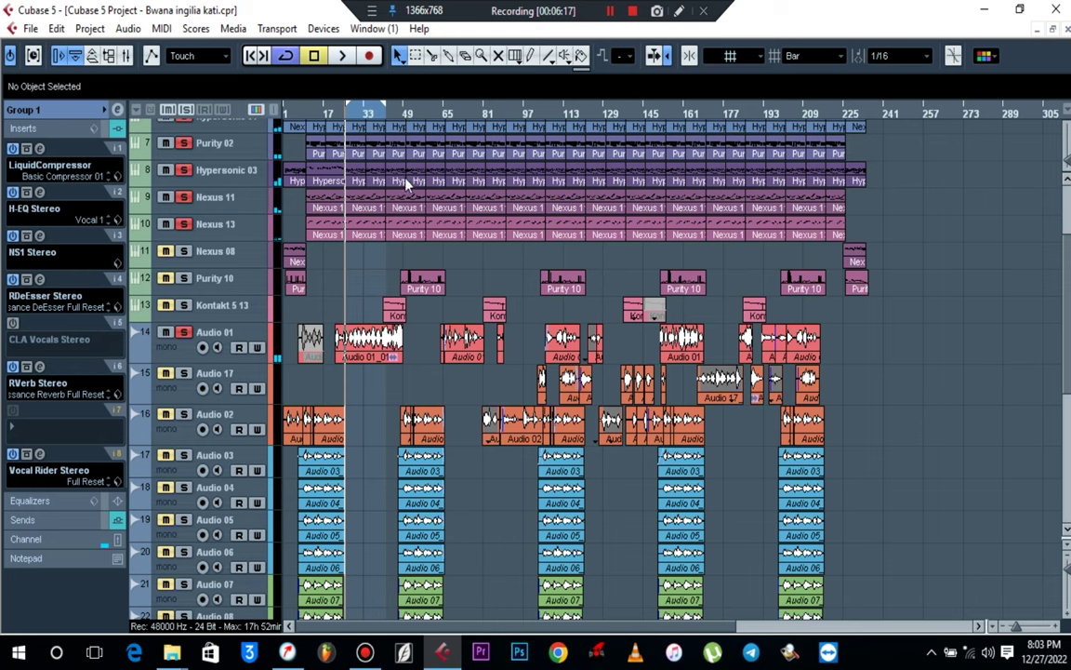
# Clear the solo and mute states on all tracks, including Group 1, and mute only Group 2
pyautogui.scroll(-6, 368, 396)
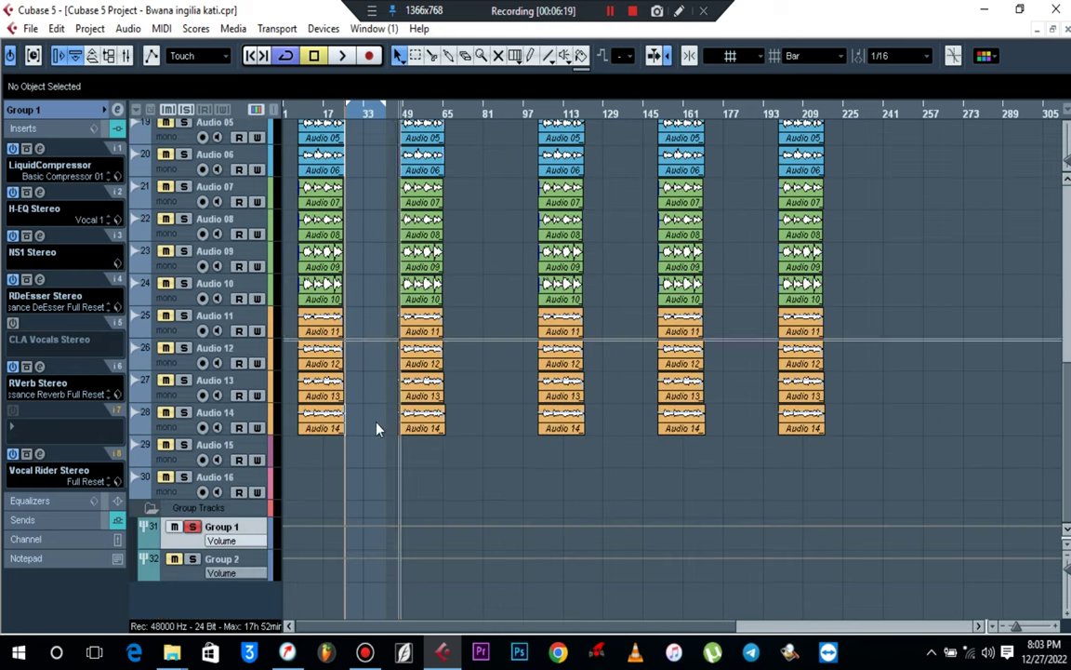
pyautogui.click(193, 527)
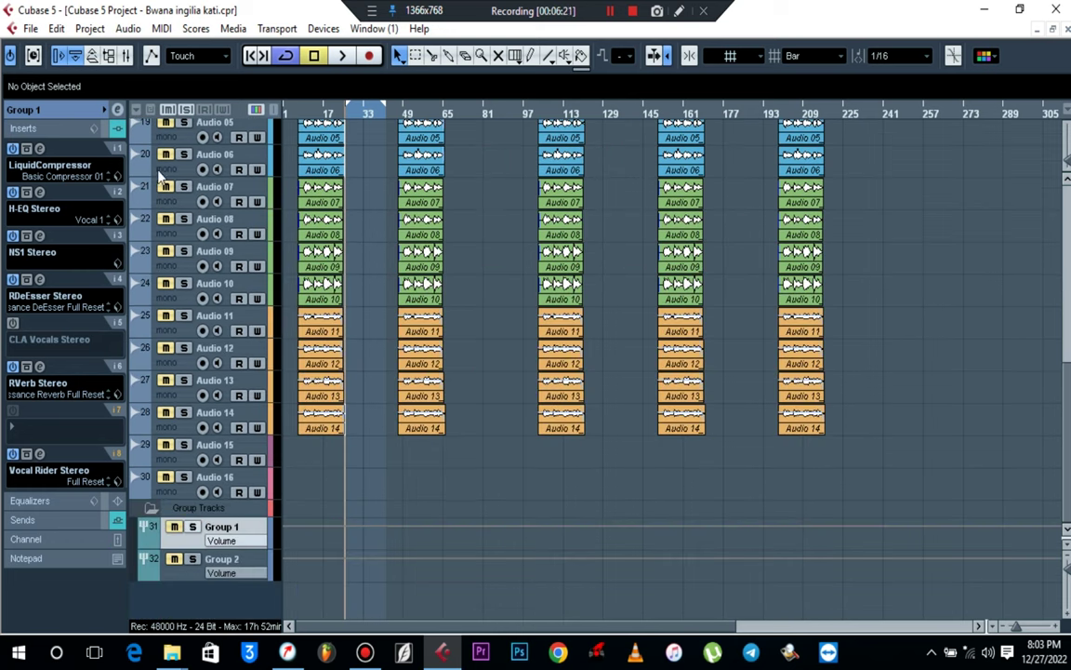
pyautogui.click(168, 110)
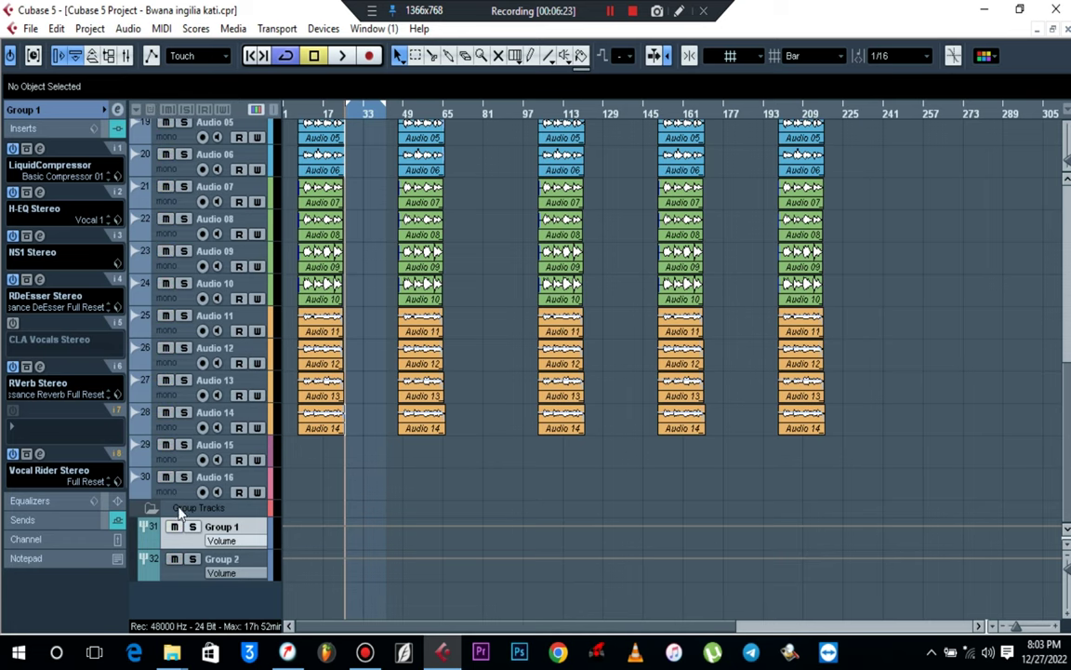
pyautogui.click(173, 559)
# Play the full mix from just before bar 49 and pan the Purity 10 track to R53
pyautogui.scroll(10, 504, 432)
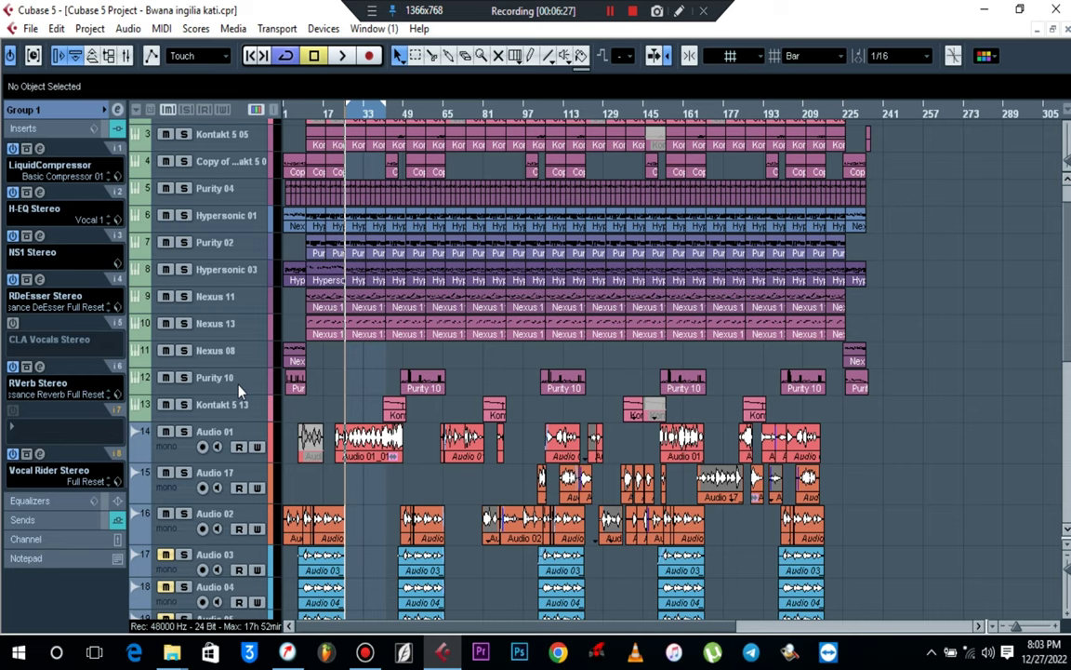
pyautogui.click(235, 378)
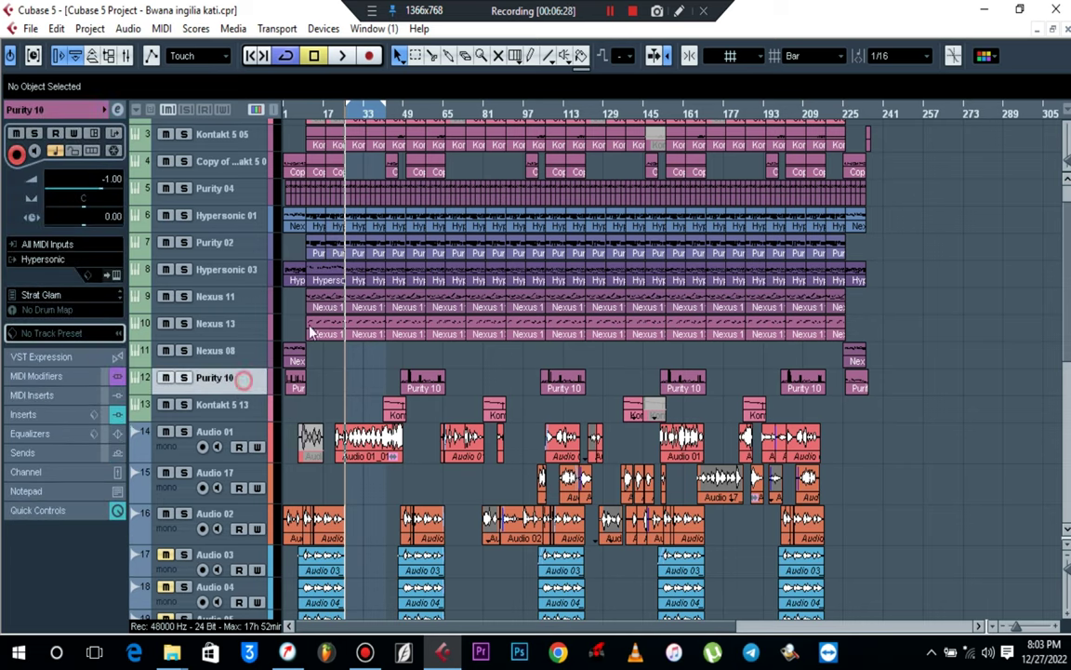
pyautogui.click(397, 115)
pyautogui.press('space')
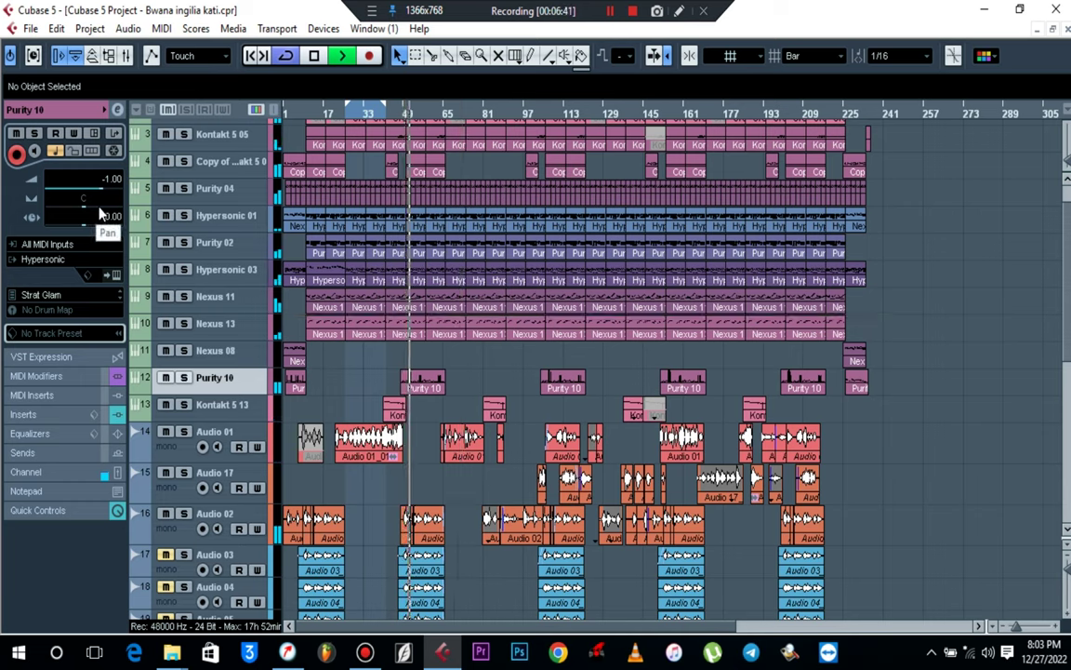
pyautogui.scroll(5, 101, 213)
pyautogui.scroll(1, 105, 212)
pyautogui.press('space')
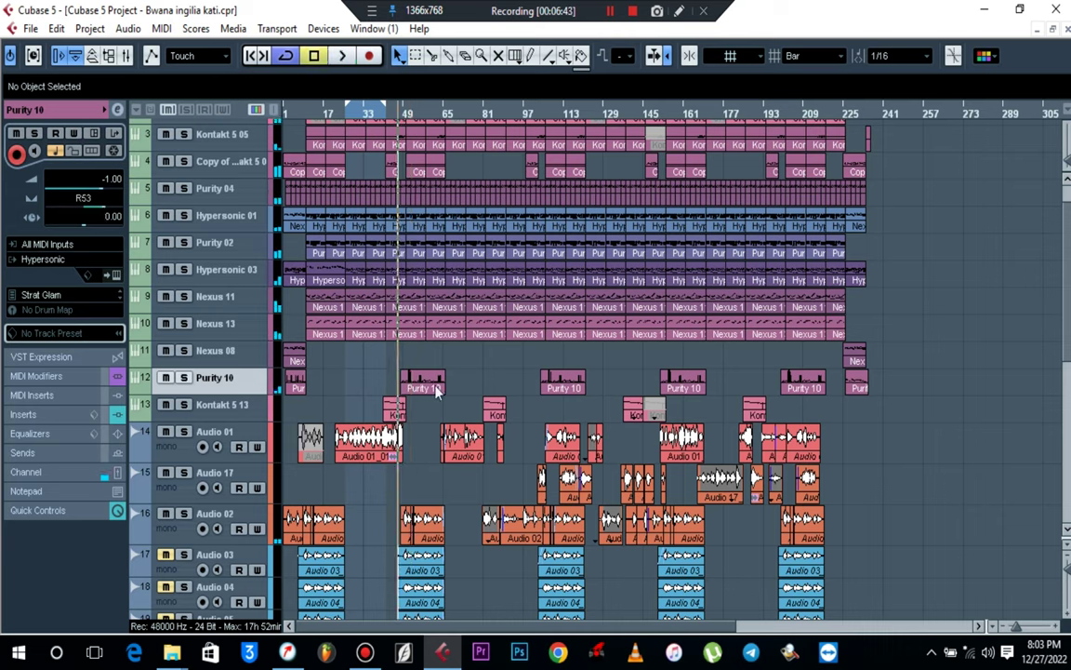
# Pan the Kontakt 5 13 track to L40
pyautogui.click(245, 411)
pyautogui.scroll(-5, 75, 212)
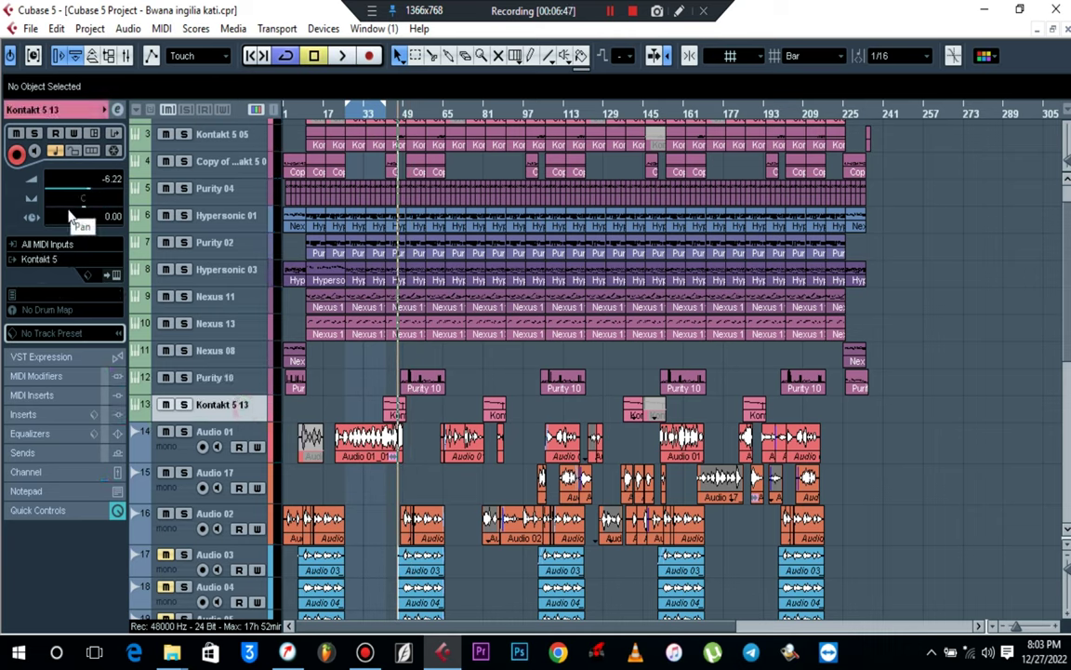
# Play the mix from about bar 19, briefly solo Copy of Kontakt 5 05, and lower its volume to -6.41
pyautogui.scroll(2, 478, 268)
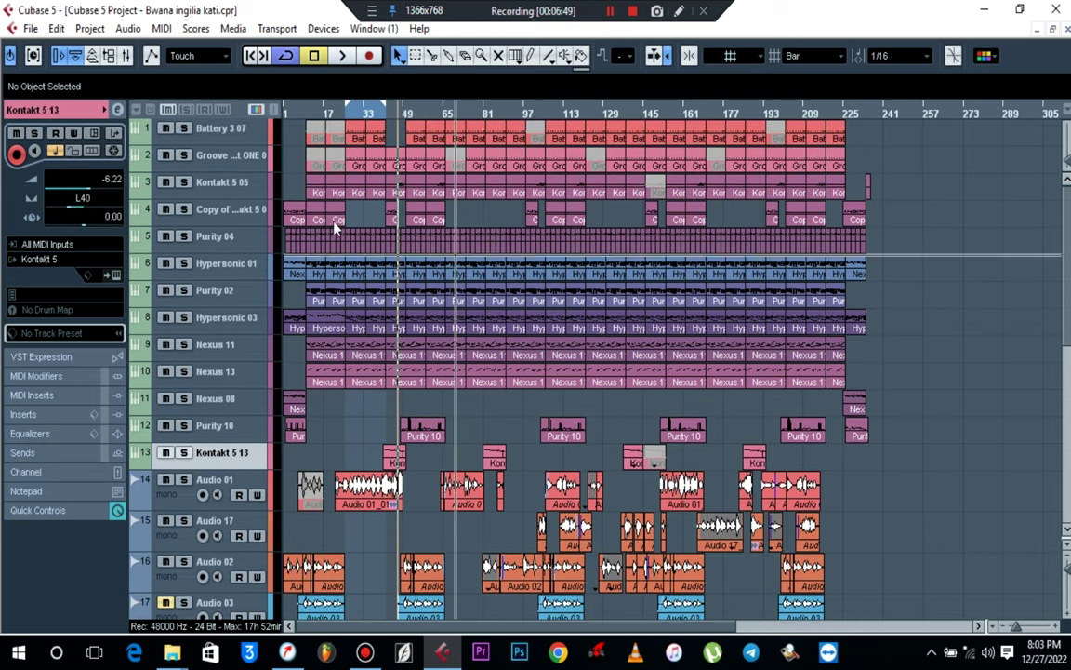
pyautogui.click(328, 117)
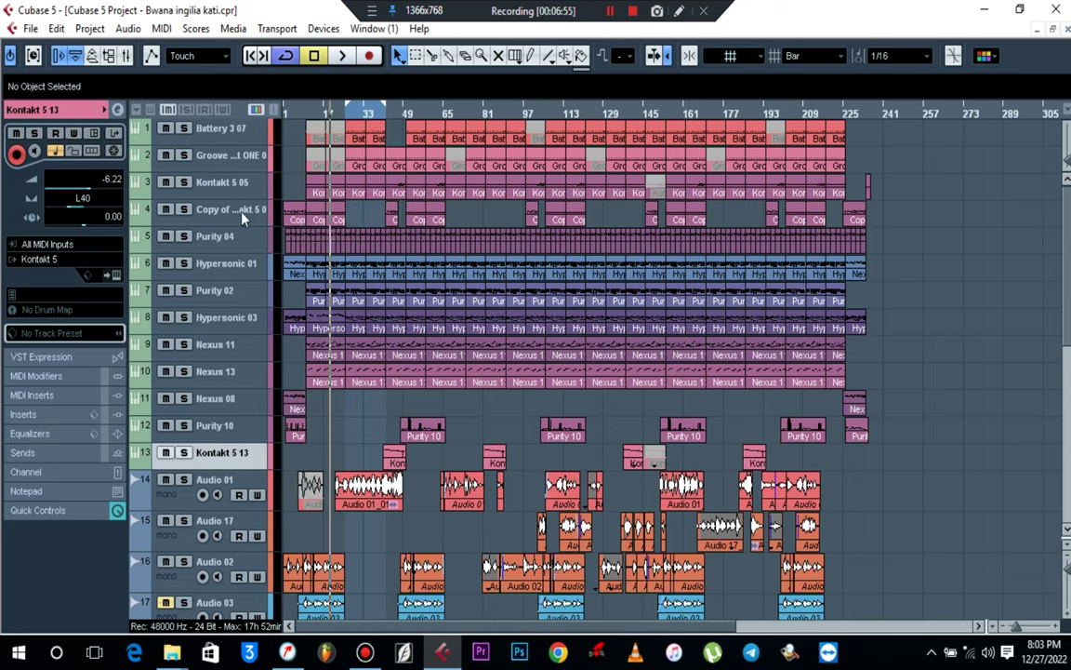
pyautogui.click(221, 206)
pyautogui.press('space')
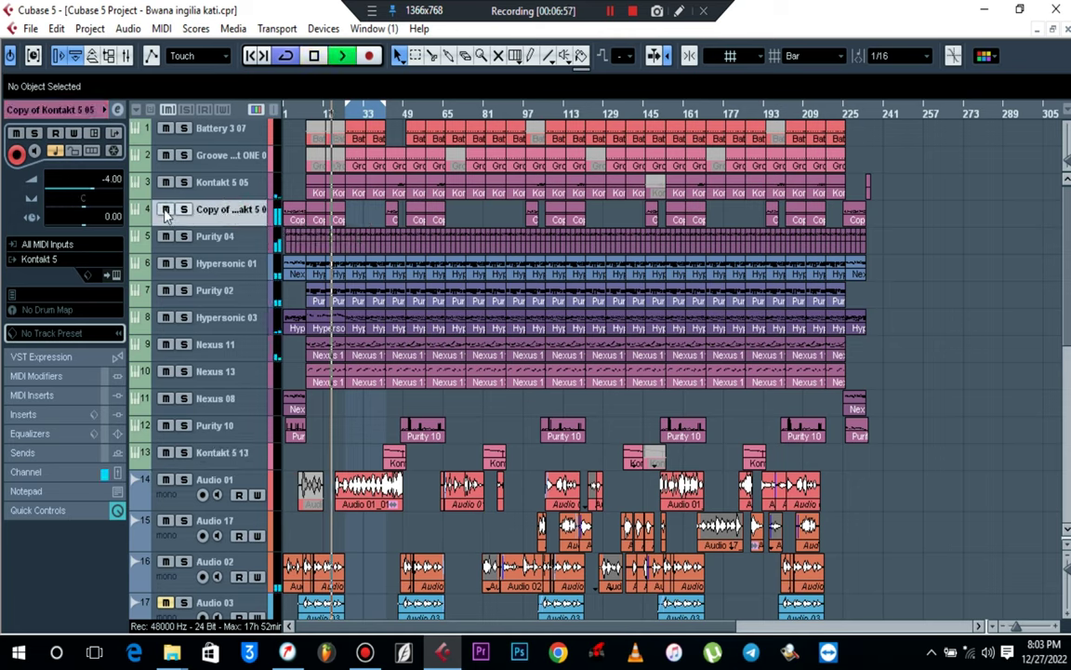
pyautogui.click(184, 210)
pyautogui.click(184, 209)
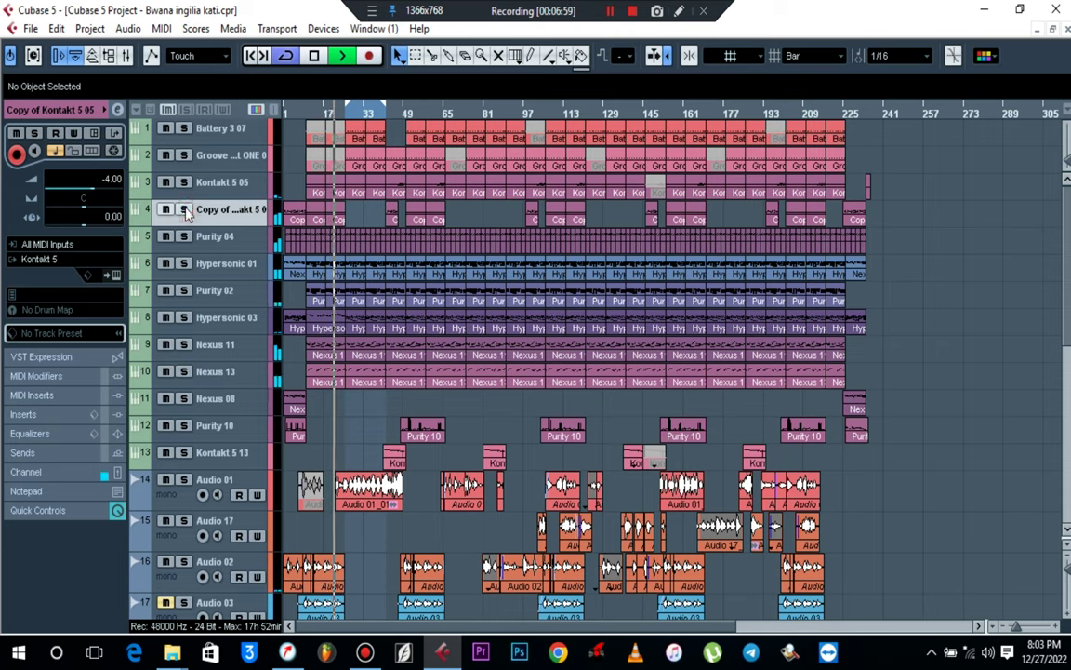
pyautogui.scroll(-3, 119, 186)
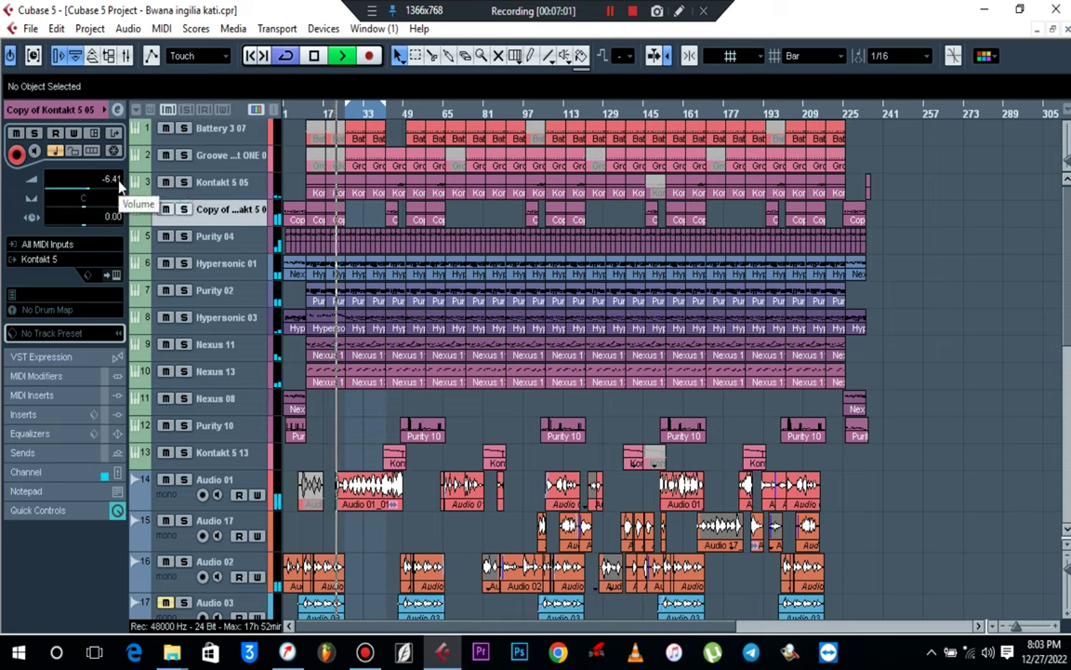
pyautogui.scroll(-1, 119, 186)
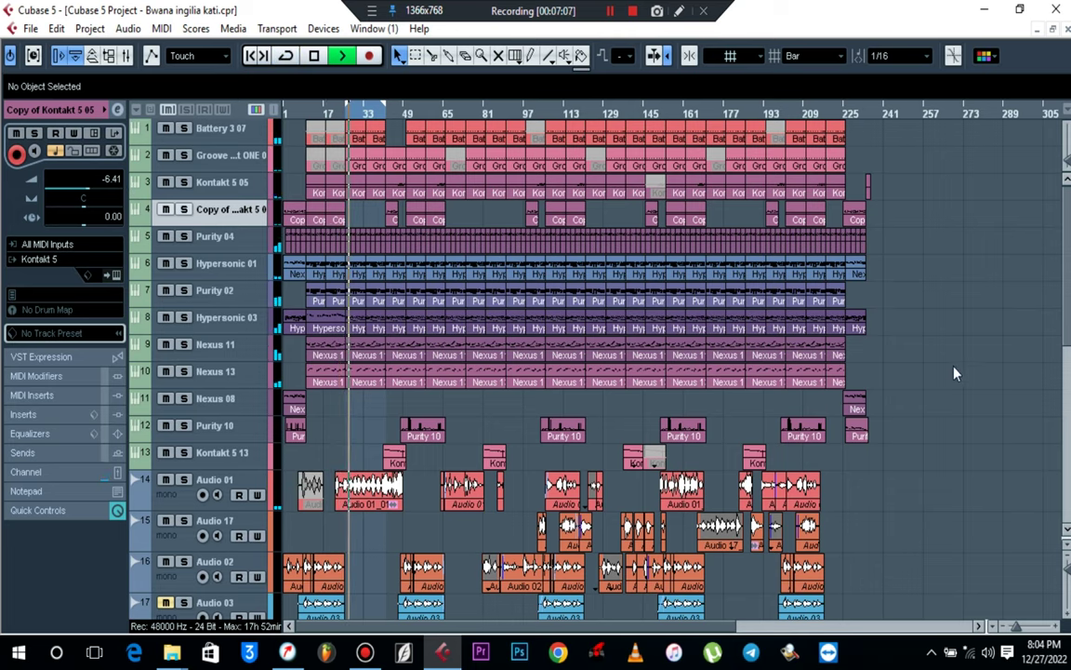
# Stop playback, clear the mutes on all tracks, and play from the start of the first backing vocal clips
pyautogui.scroll(-3, 947, 359)
pyautogui.scroll(-5, 947, 359)
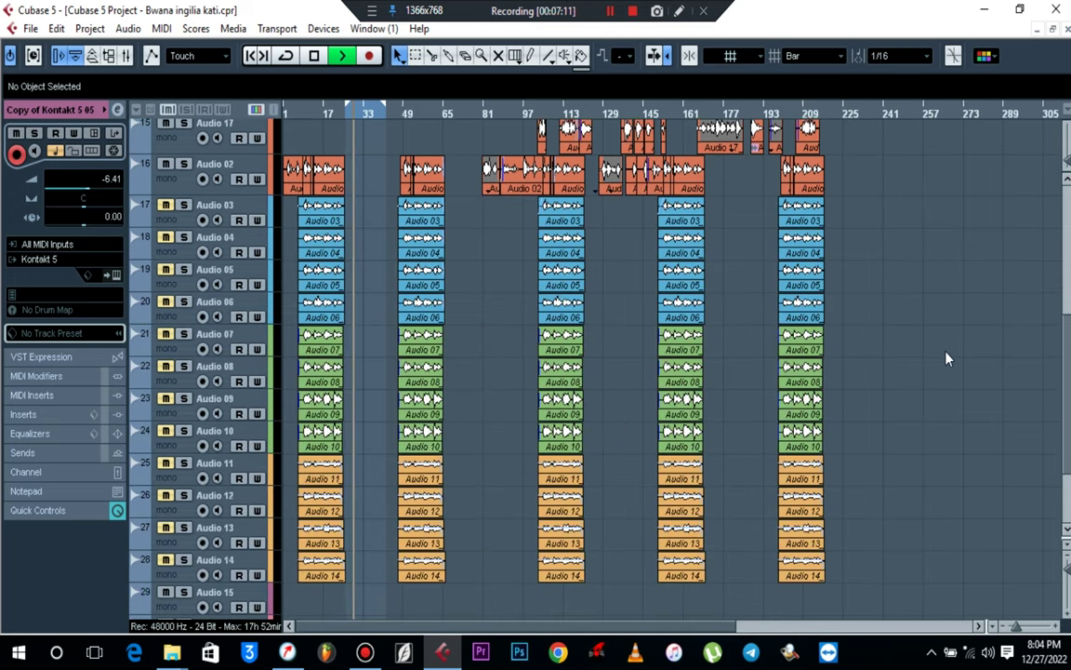
pyautogui.press('space')
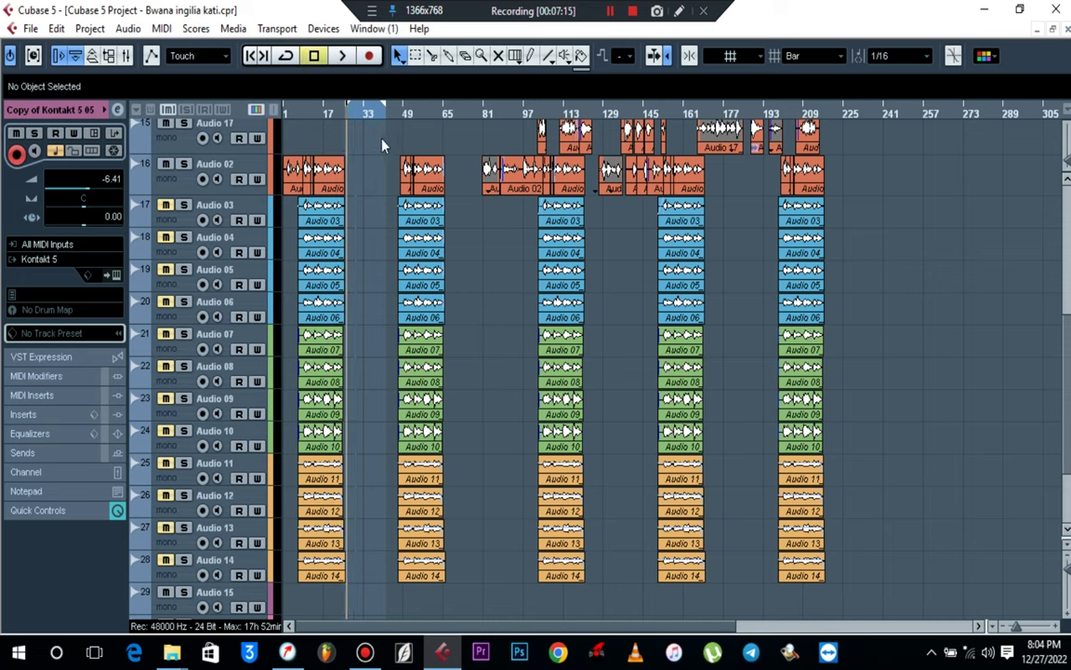
pyautogui.click(173, 110)
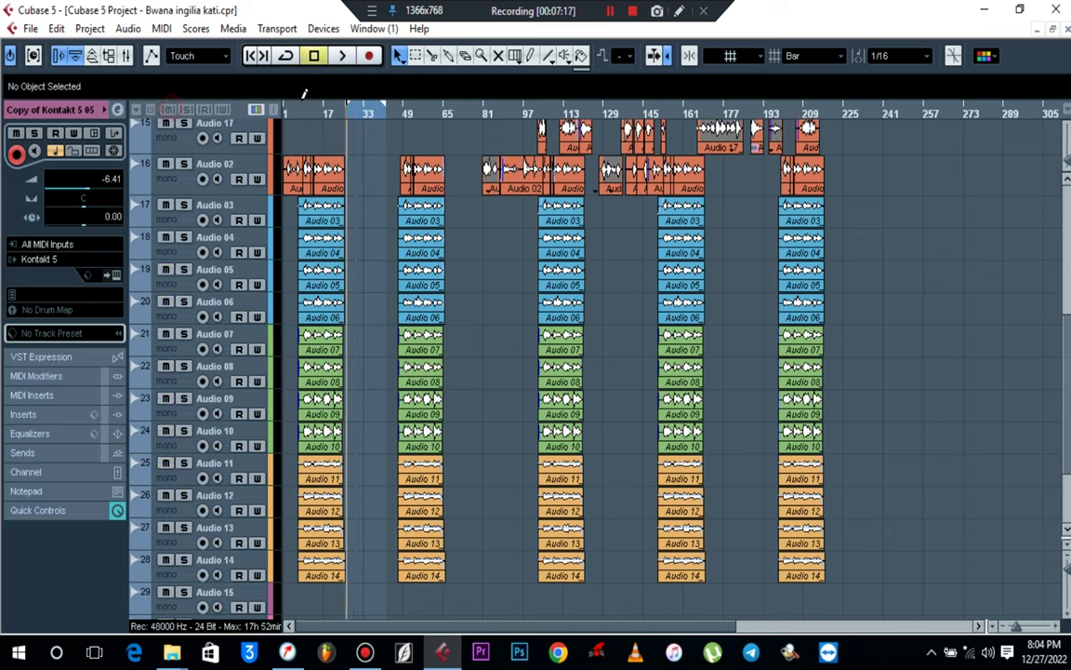
pyautogui.click(301, 109)
pyautogui.press('space')
pyautogui.scroll(-3, 363, 219)
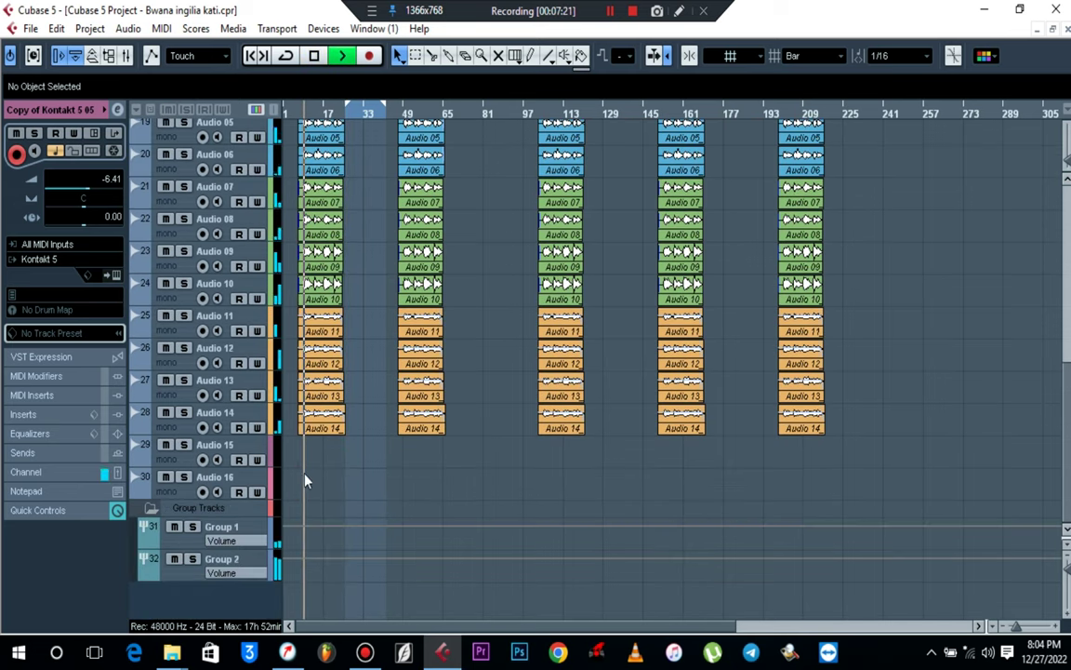
# Solo Group 2 and activate its MultibandCompressor insert, comparing the sound with the effect off and on
pyautogui.click(194, 562)
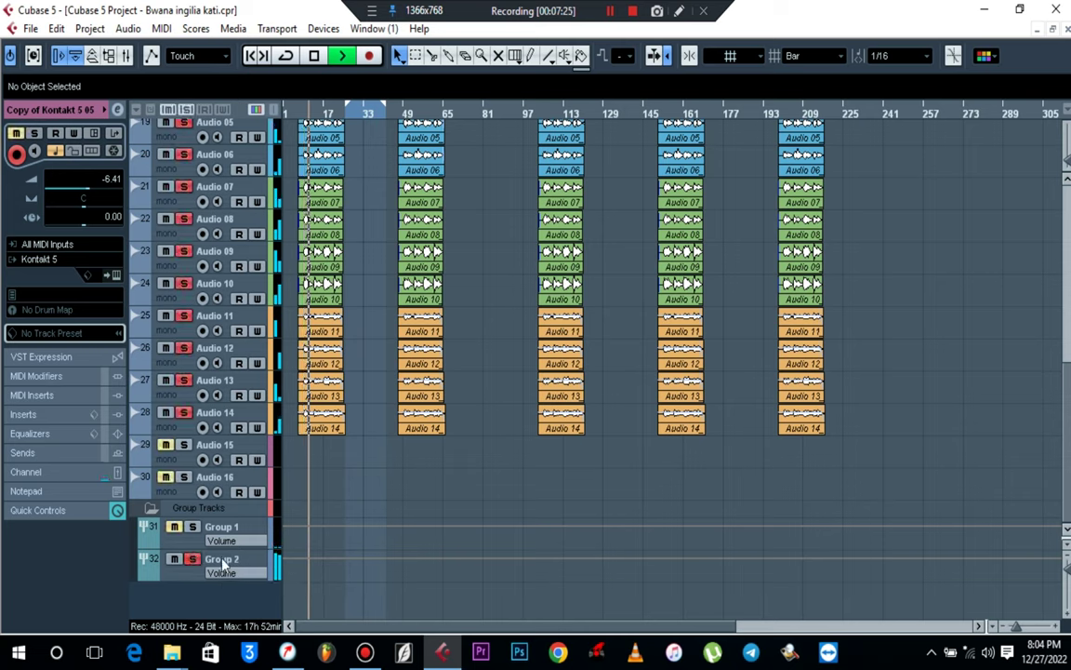
pyautogui.click(220, 563)
pyautogui.press('space')
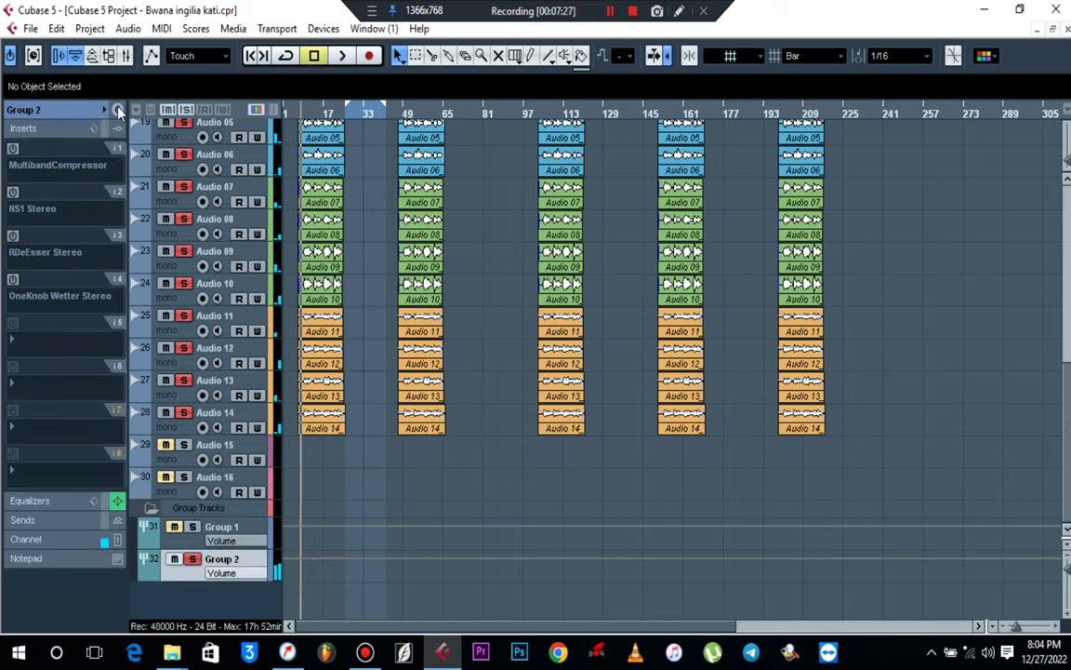
pyautogui.click(13, 149)
pyautogui.press('space')
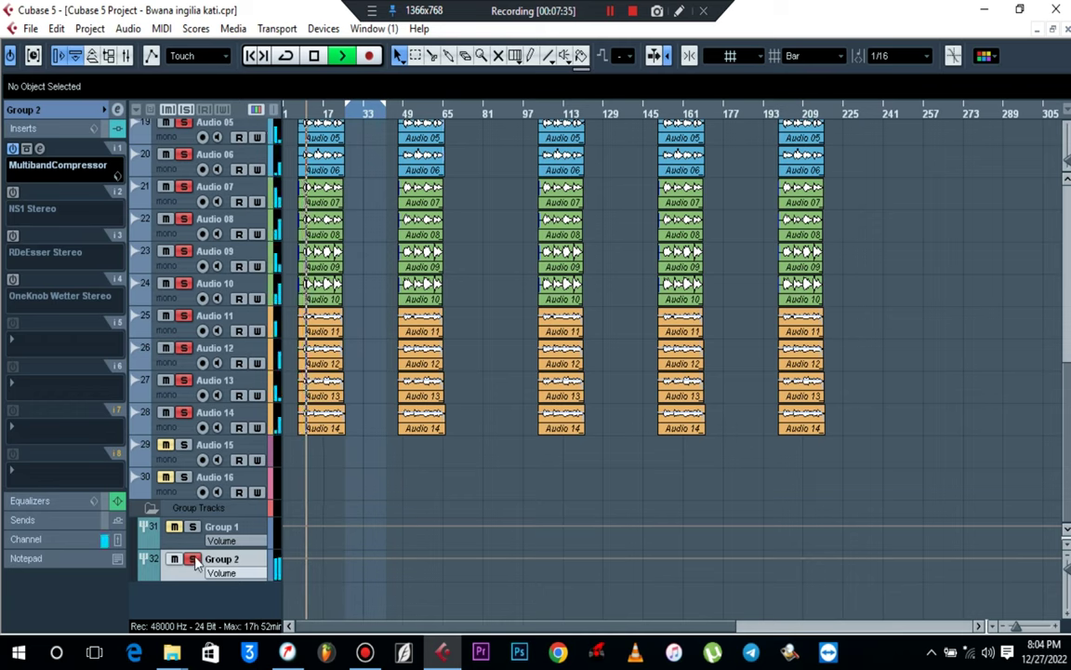
pyautogui.click(13, 149)
pyautogui.click(13, 149)
pyautogui.press('space')
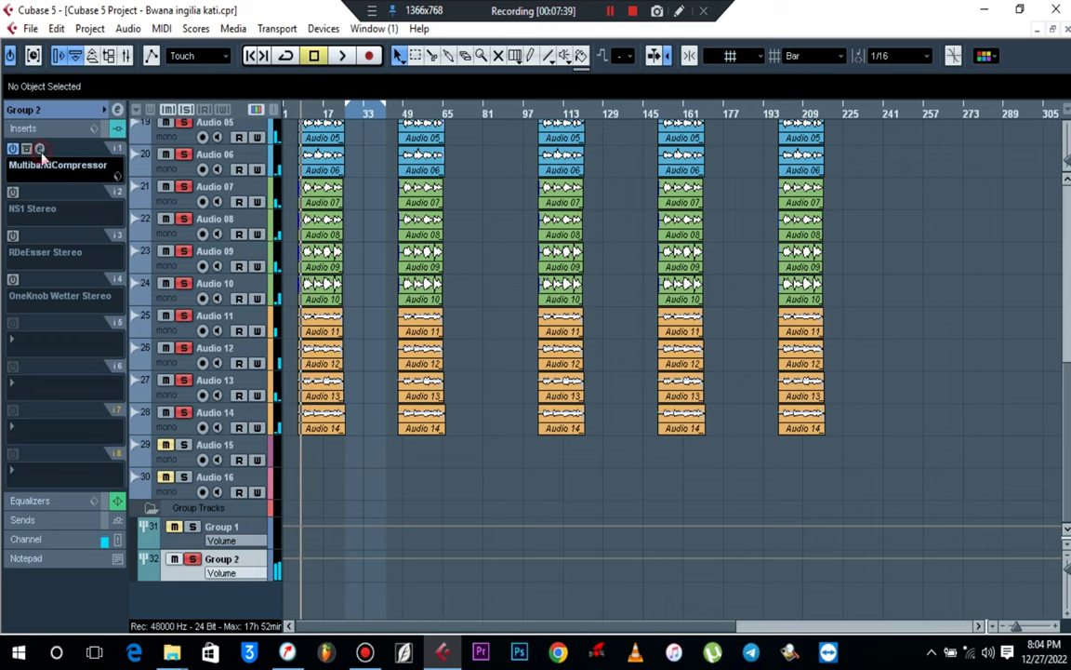
# Set the threshold of the second band in Group 2's MultibandCompressor to -17.4, start playback, and close the plug-in
pyautogui.click(31, 149)
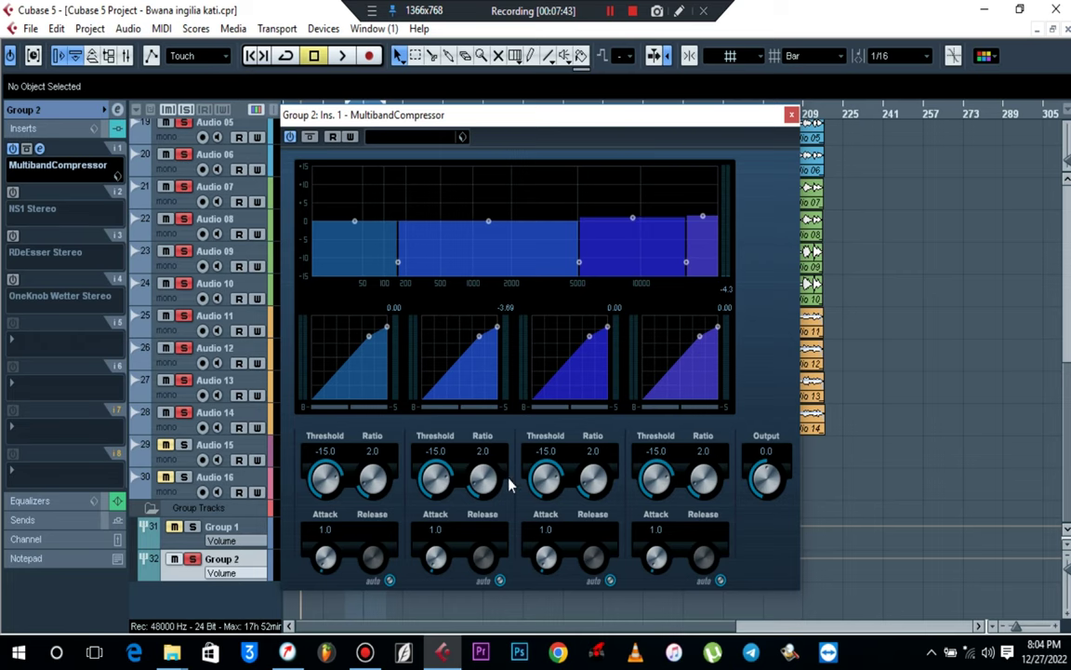
pyautogui.moveTo(437, 478); pyautogui.dragTo(433, 485)
pyautogui.press('space')
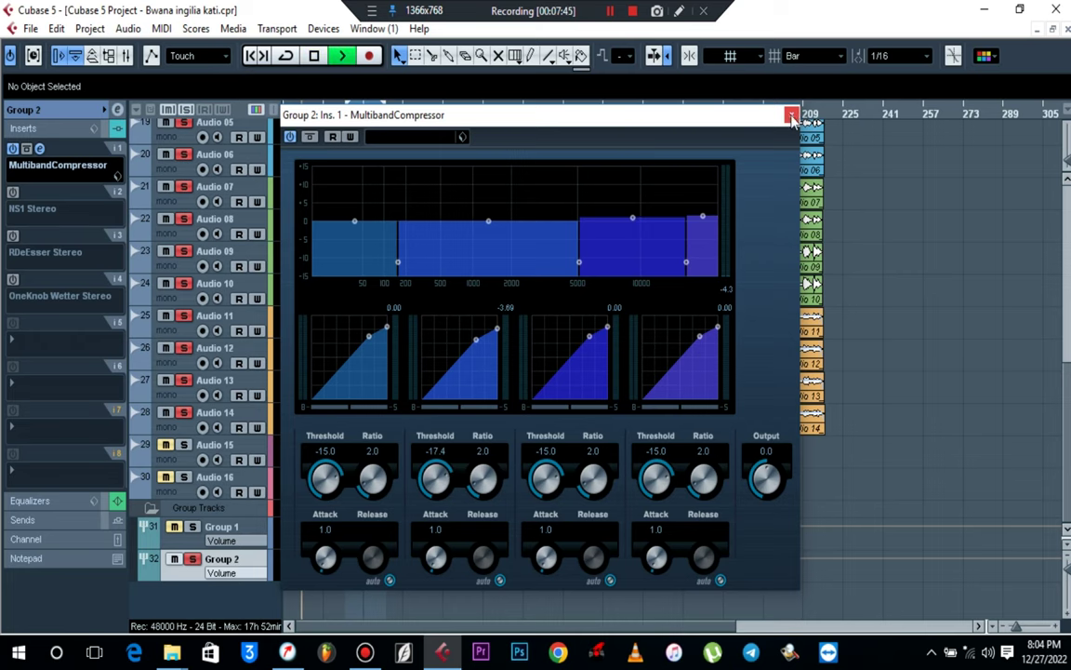
pyautogui.click(791, 115)
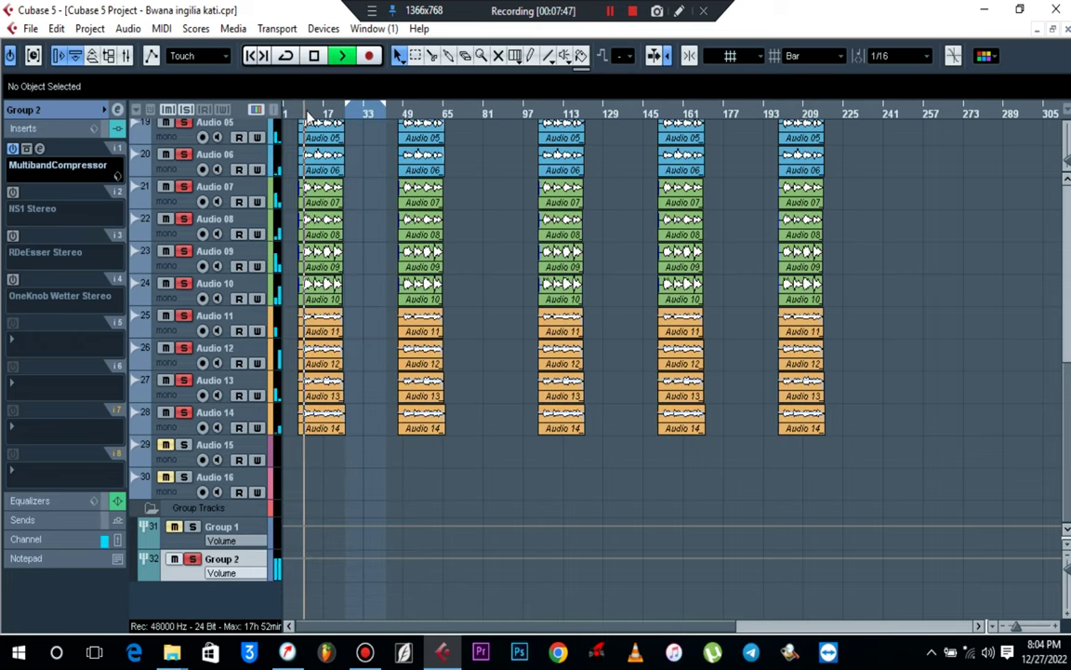
# Unsolo Group 2, activate its RDeEsser and OneKnob Wetter inserts, and listen with the Wetter settings open before closing them
pyautogui.click(193, 559)
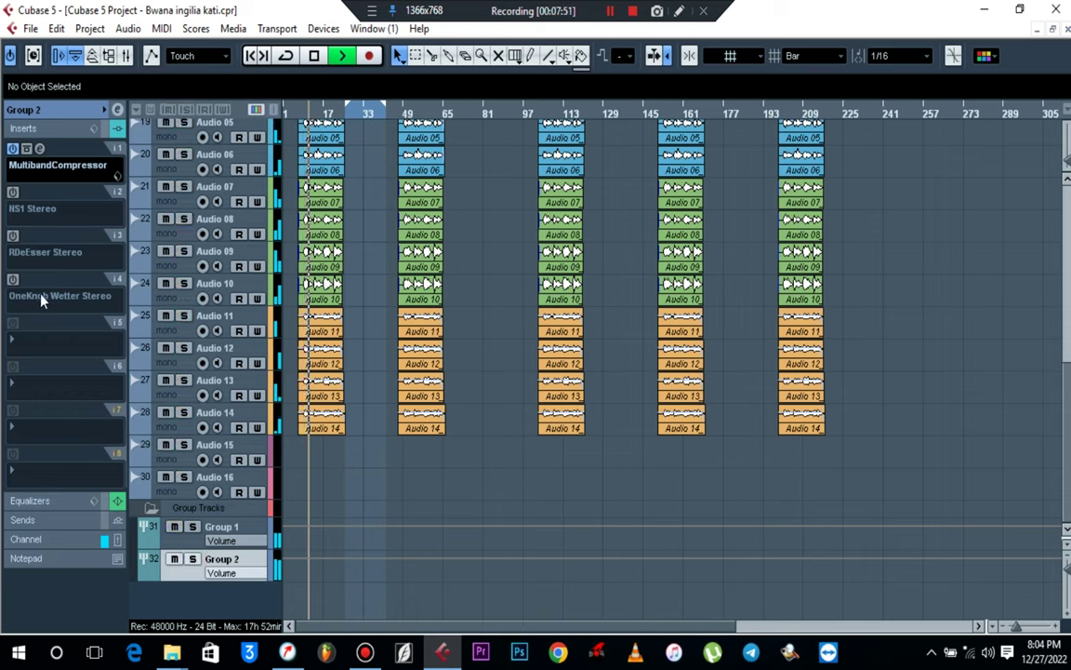
pyautogui.press('space')
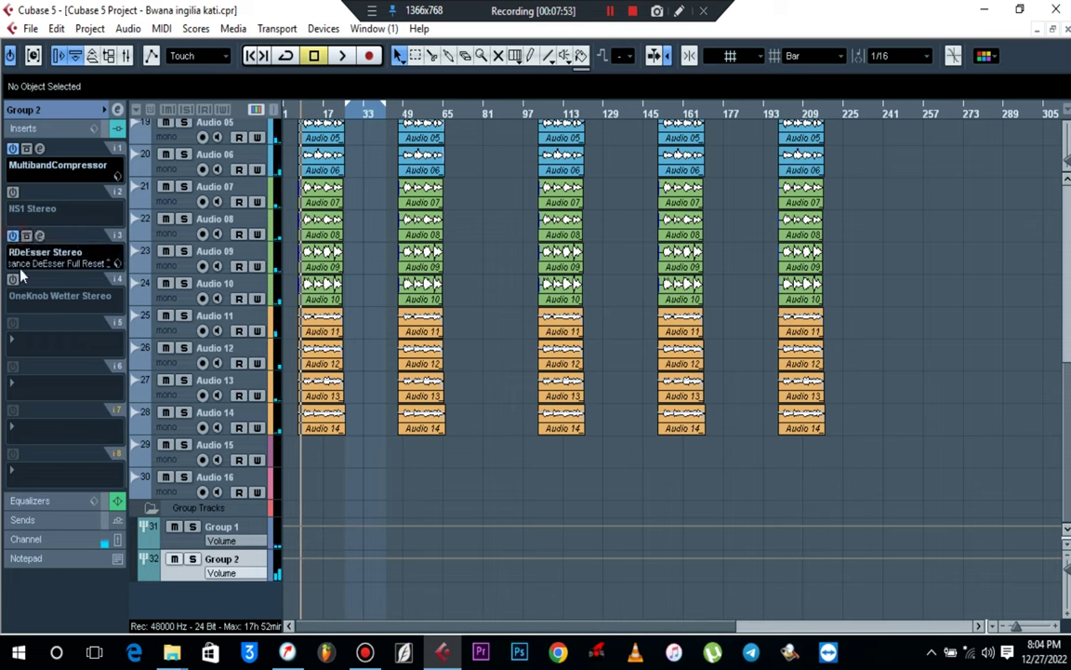
pyautogui.click(39, 279)
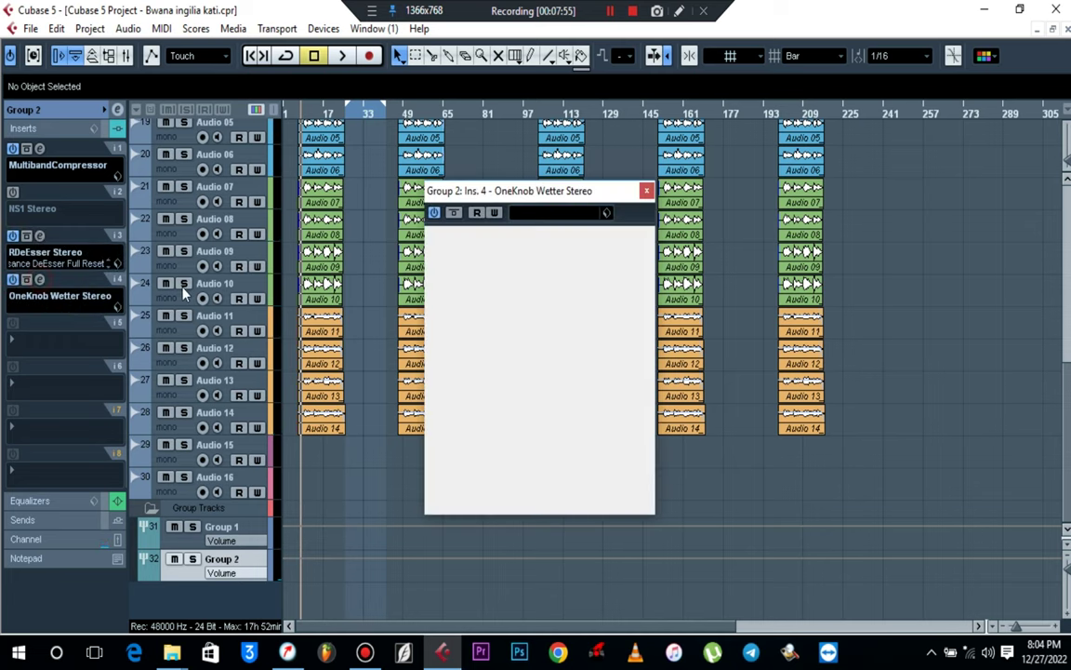
pyautogui.press('space')
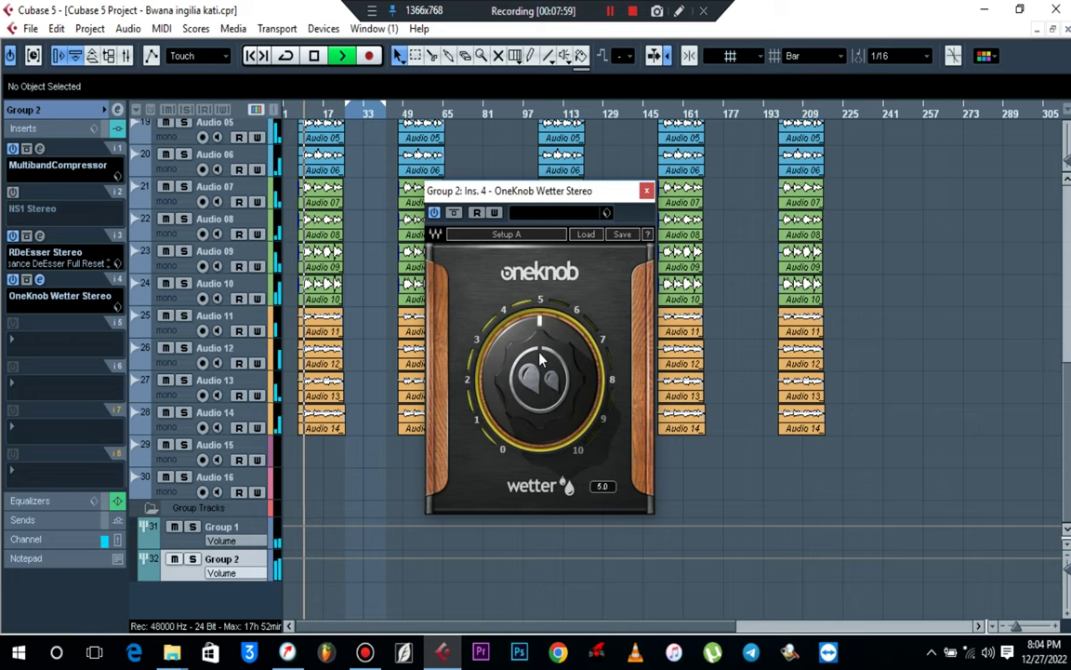
pyautogui.click(647, 189)
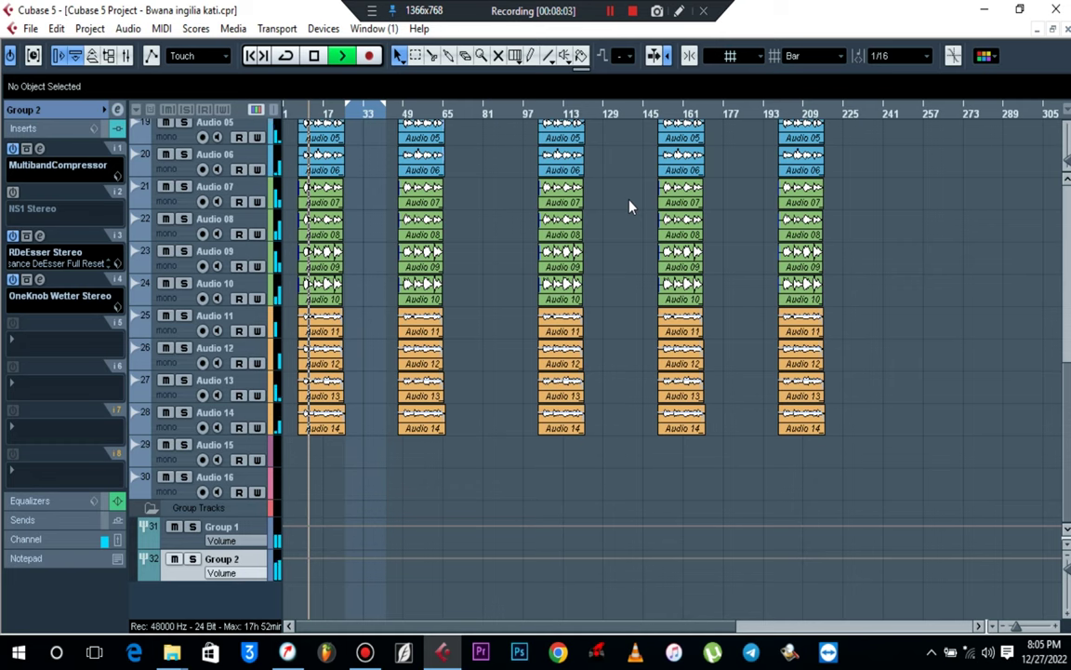
# Listen to the full mix at several points, including about bar 71 in the lead vocal section, then stop playback
pyautogui.scroll(5, 629, 206)
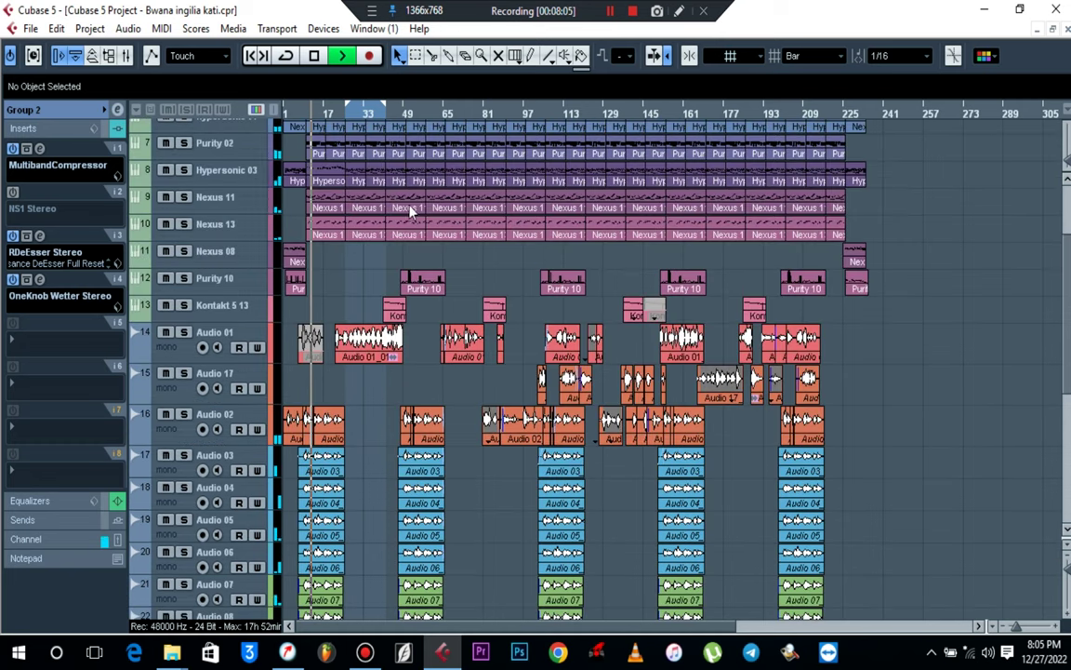
pyautogui.click(331, 112)
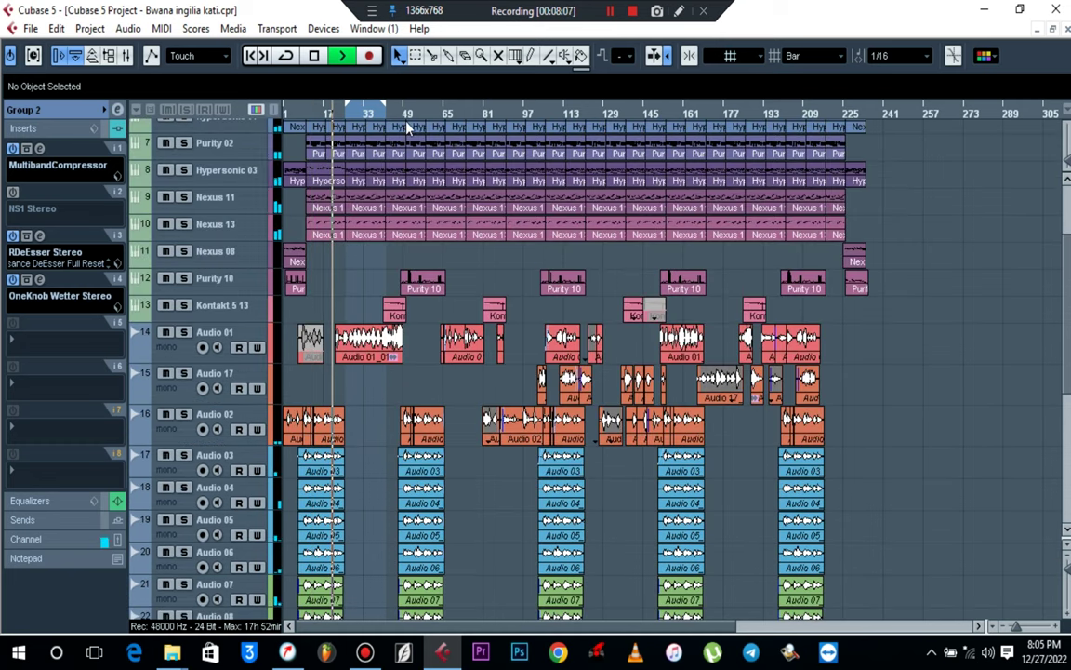
pyautogui.click(427, 112)
pyautogui.click(461, 113)
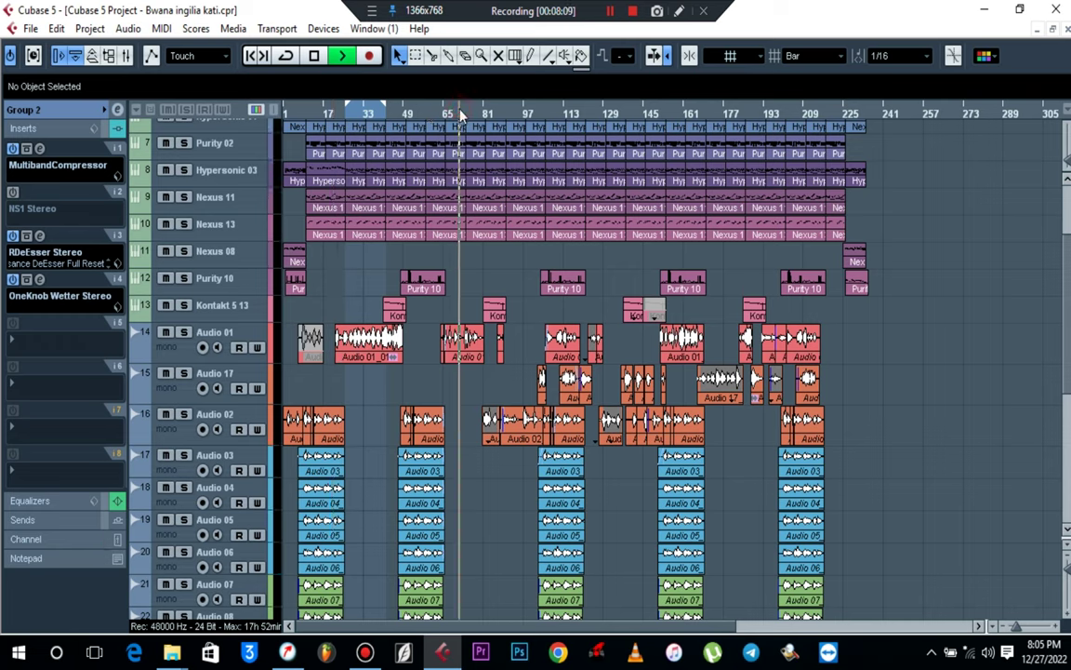
pyautogui.click(929, 353)
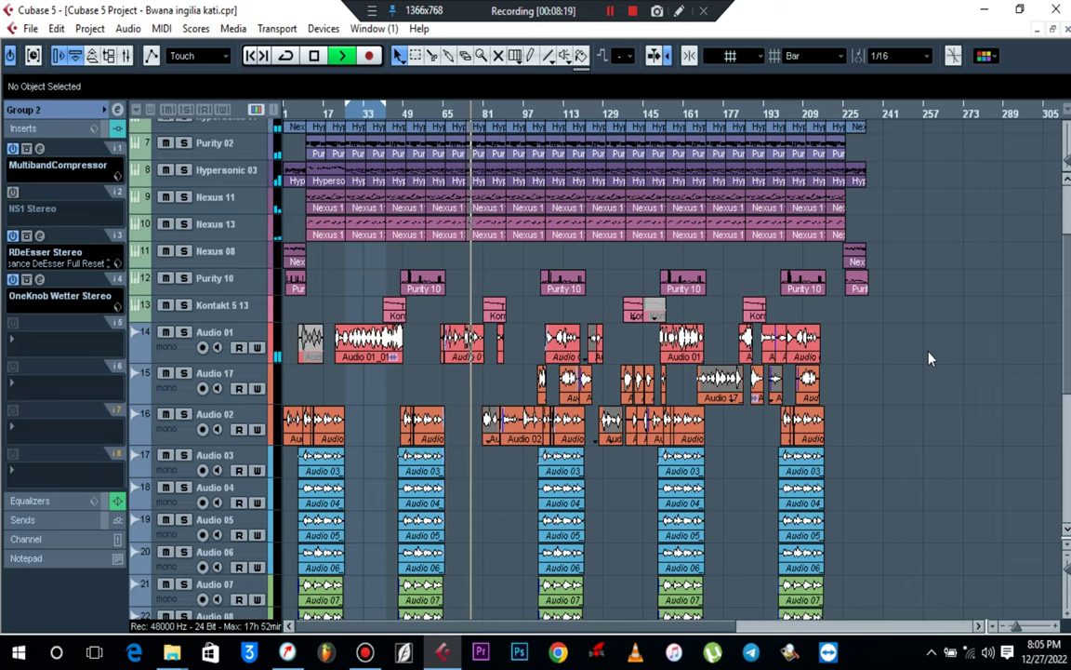
pyautogui.press('space')
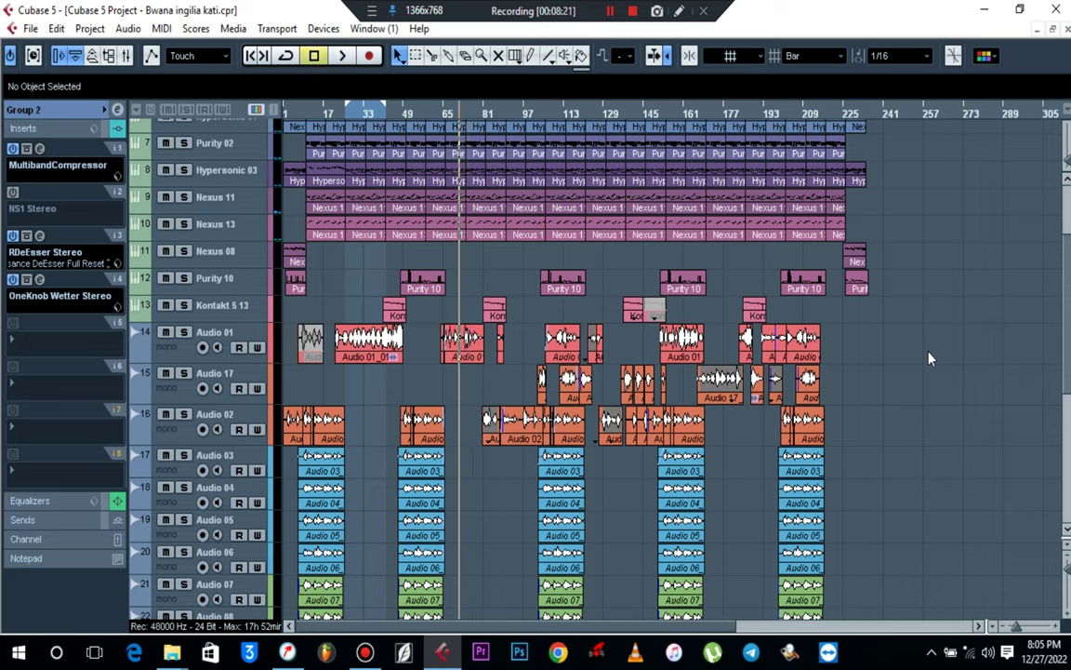